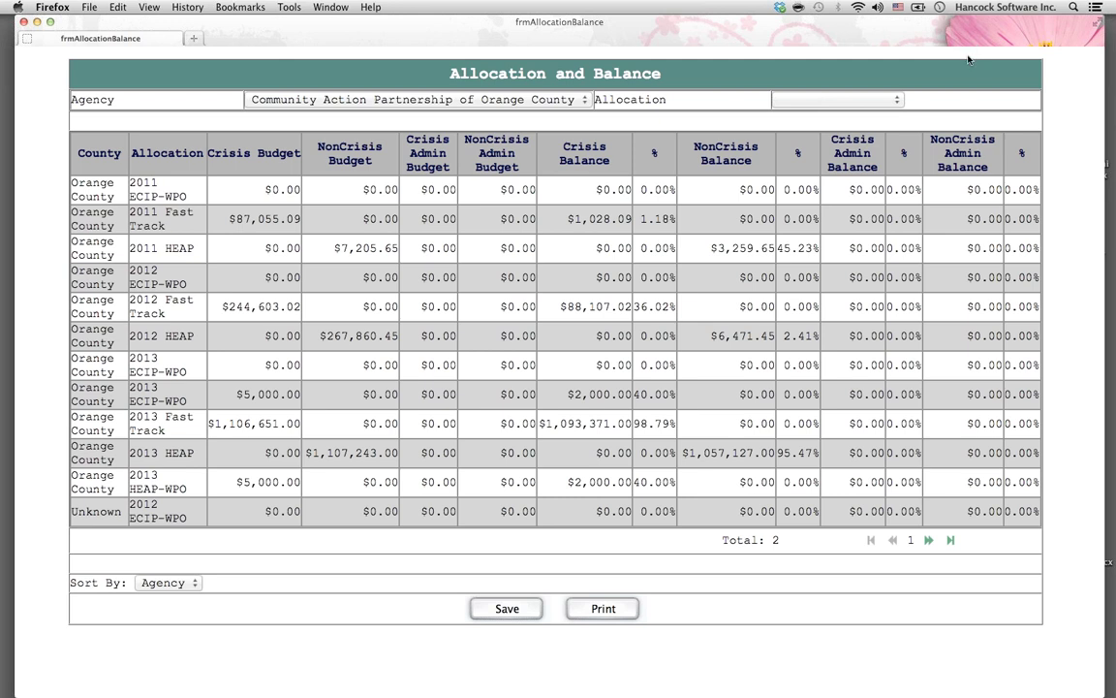
- Select 2013 HEAP from the Allocation dropdown and save it
{"action": "left_click", "coordinate": [879, 100]}
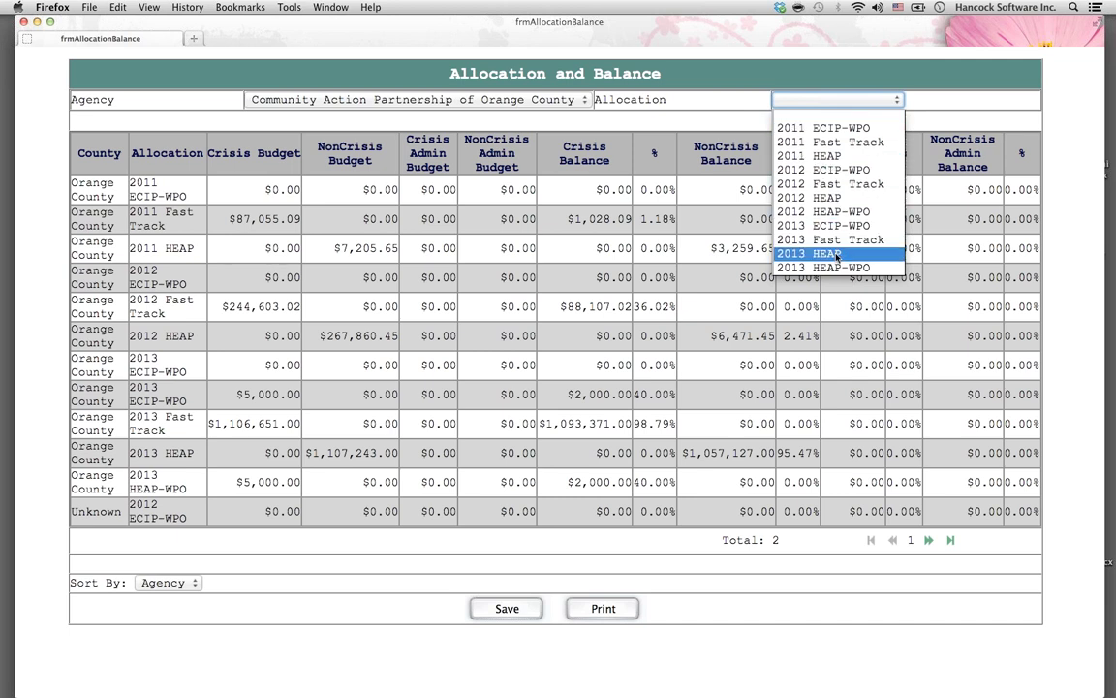
{"action": "left_click", "coordinate": [838, 254]}
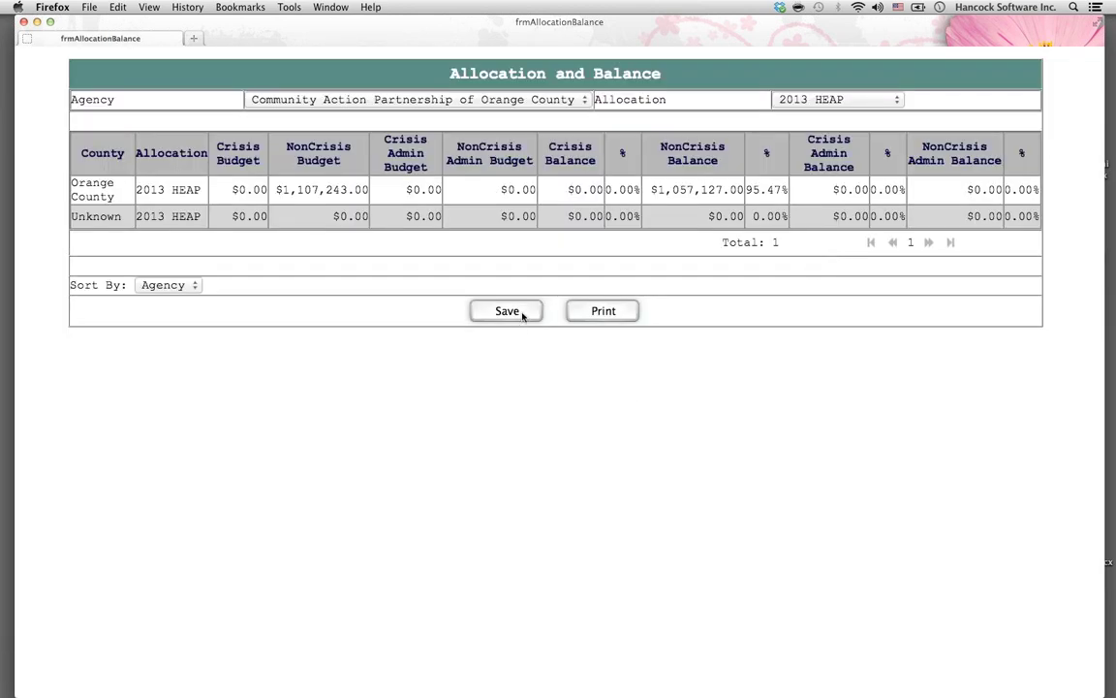
{"action": "left_click", "coordinate": [522, 314]}
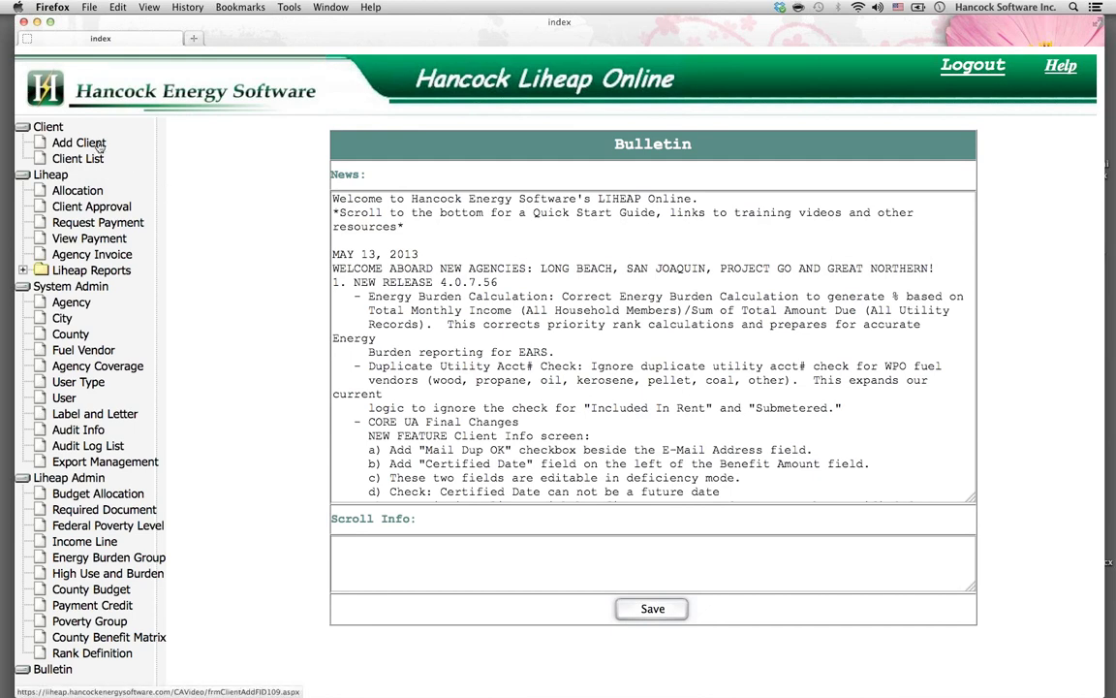
- Start a new client form and enter the client's first and last name
{"action": "left_click", "coordinate": [99, 143]}
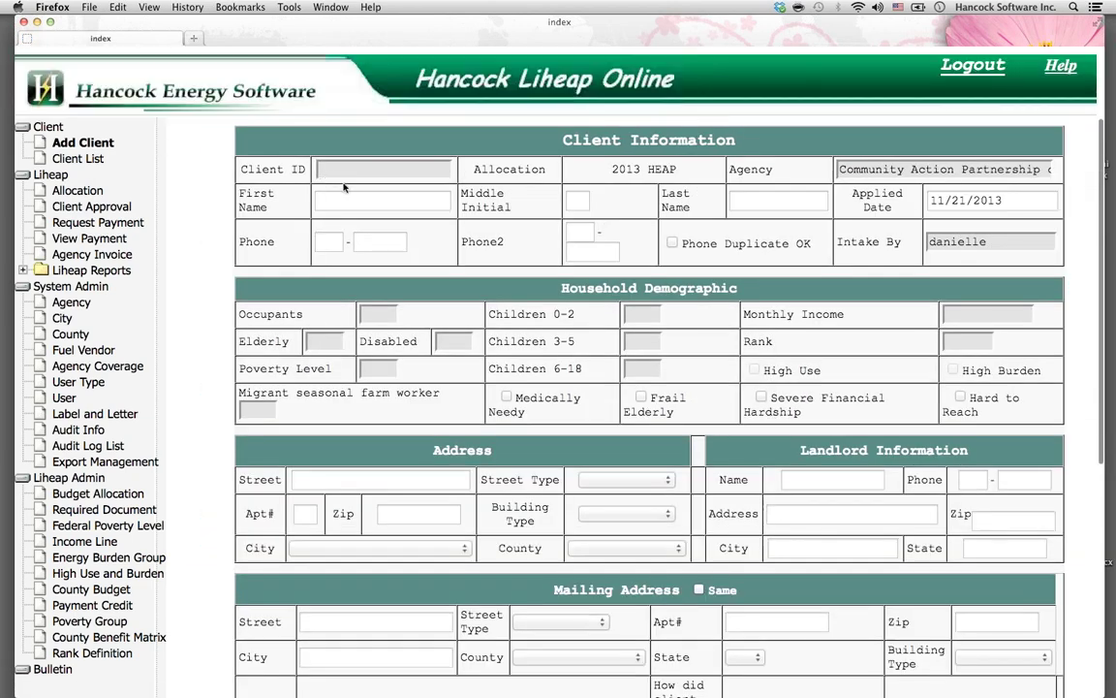
{"action": "left_click", "coordinate": [345, 196]}
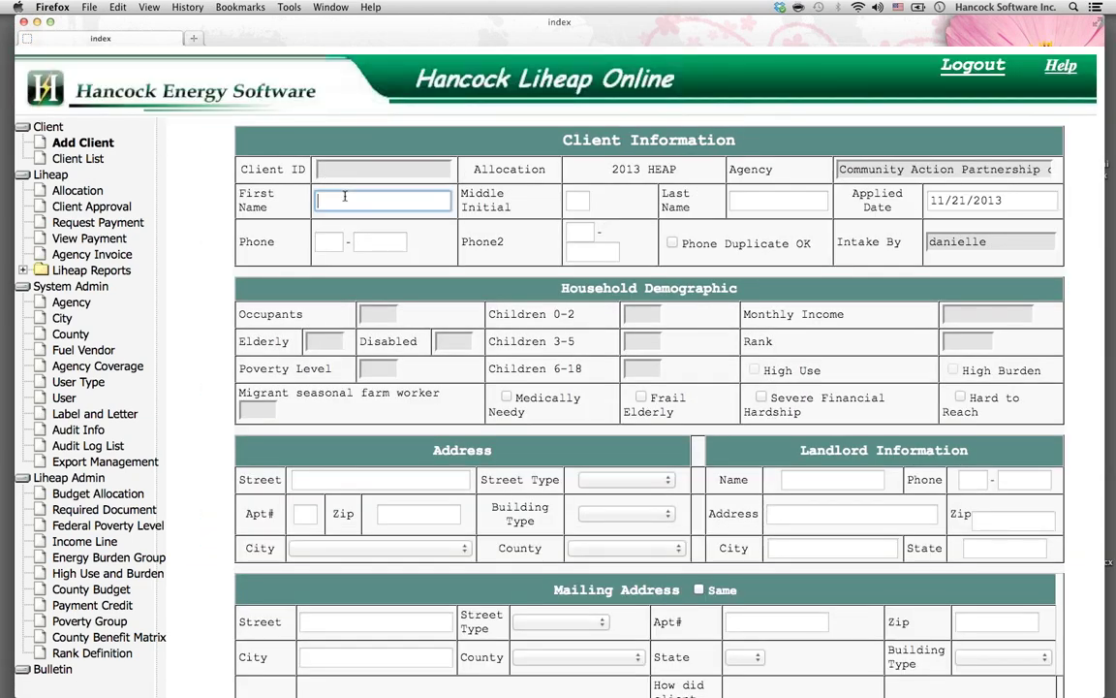
{"action": "type", "text": "Example"}
{"action": "key", "text": "Tab"}
{"action": "key", "text": "Tab"}
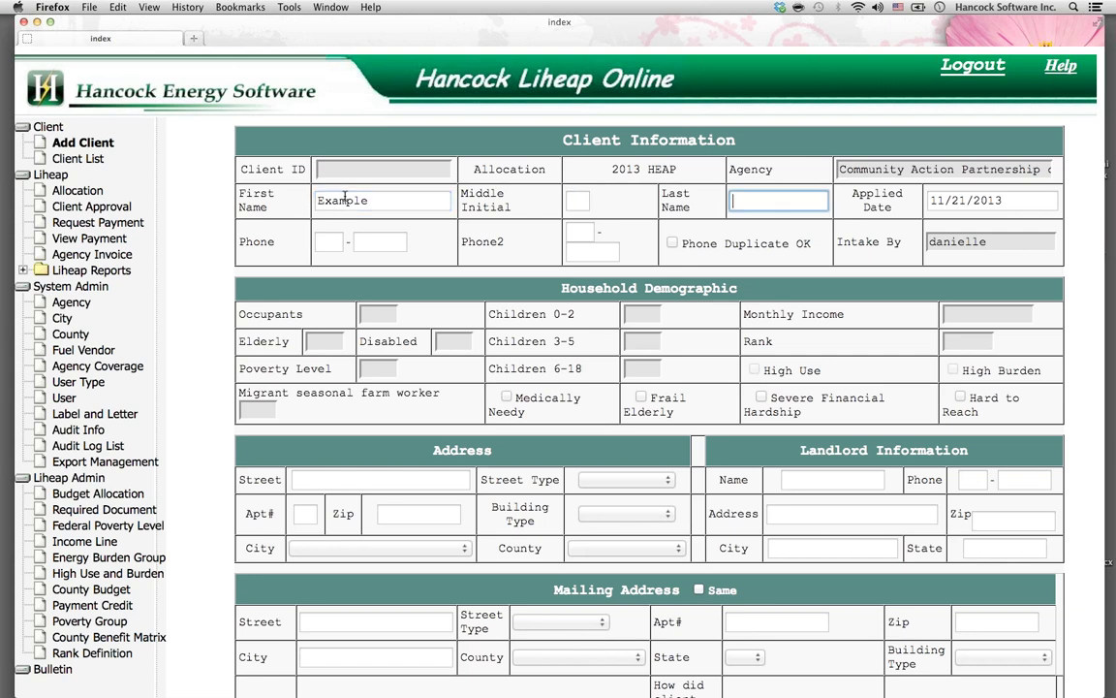
{"action": "type", "text": "Job"}
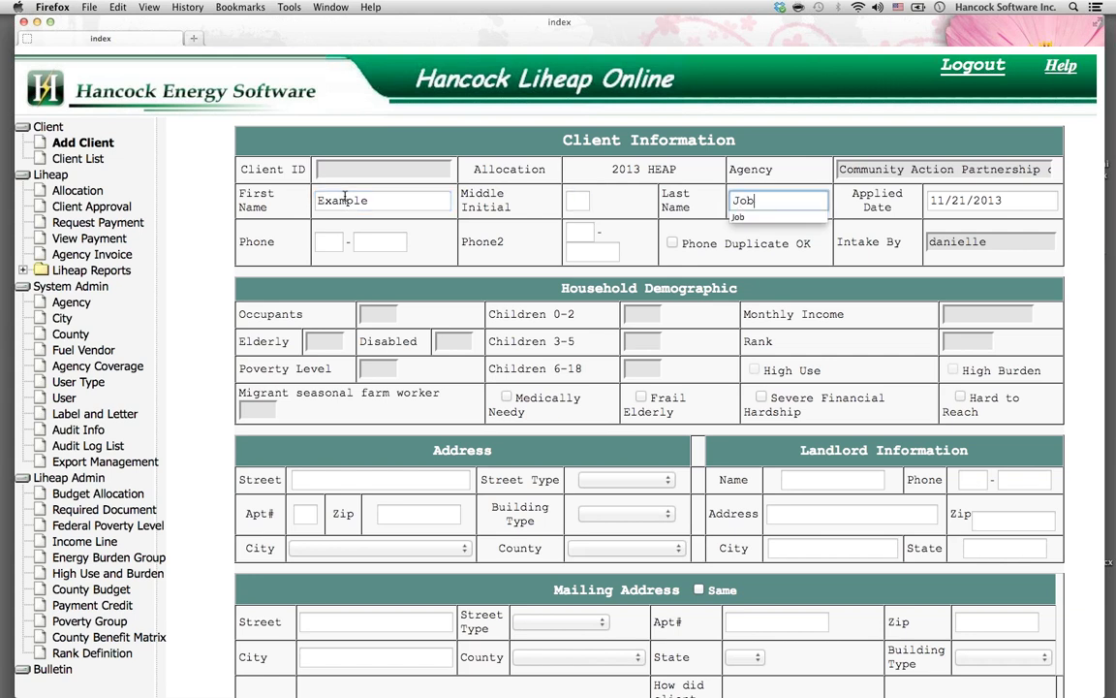
- Verify the 11/21/2013 applied date and enter the client's phone number
{"action": "left_click", "coordinate": [967, 201]}
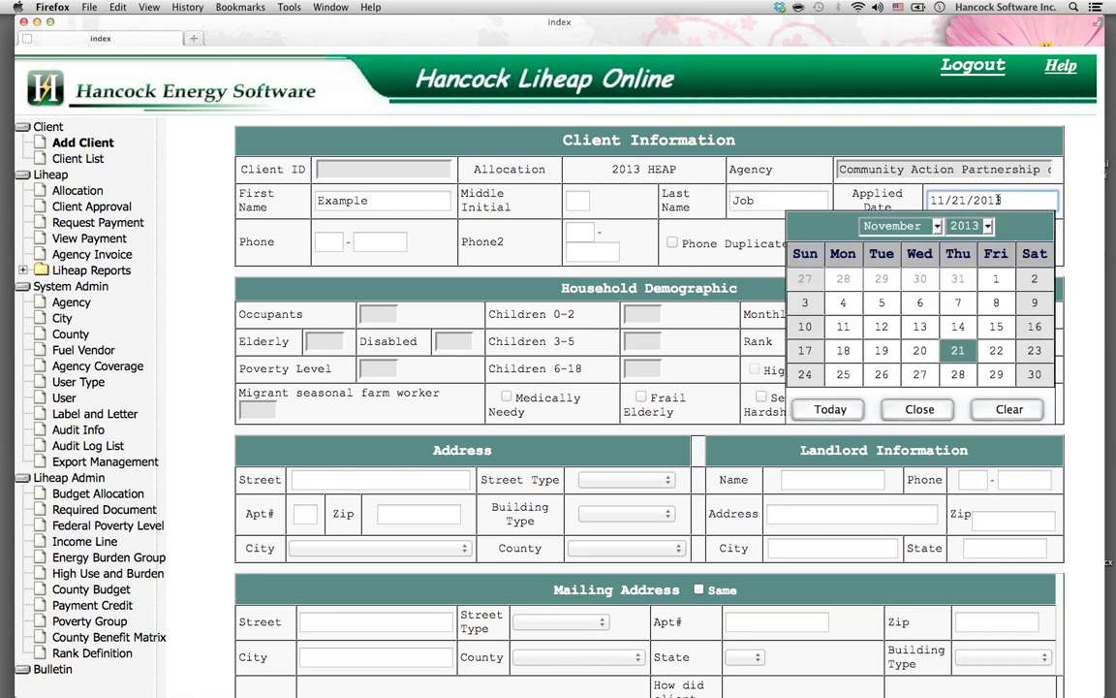
{"action": "left_click", "coordinate": [327, 241]}
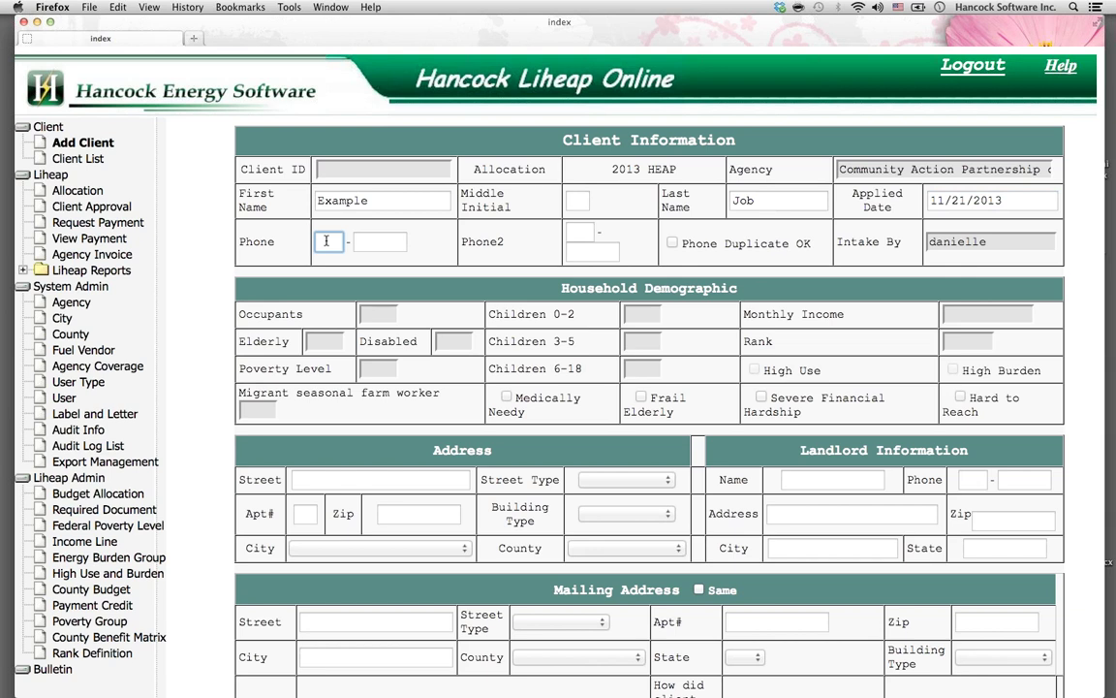
{"action": "left_click", "coordinate": [383, 243]}
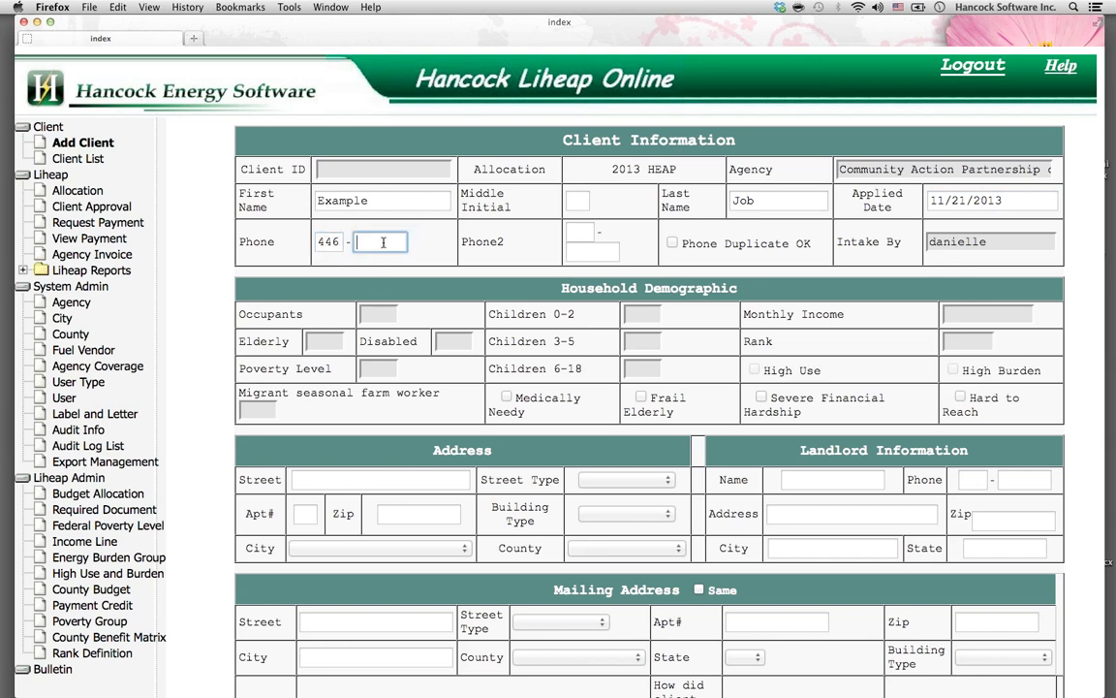
{"action": "left_click", "coordinate": [605, 253]}
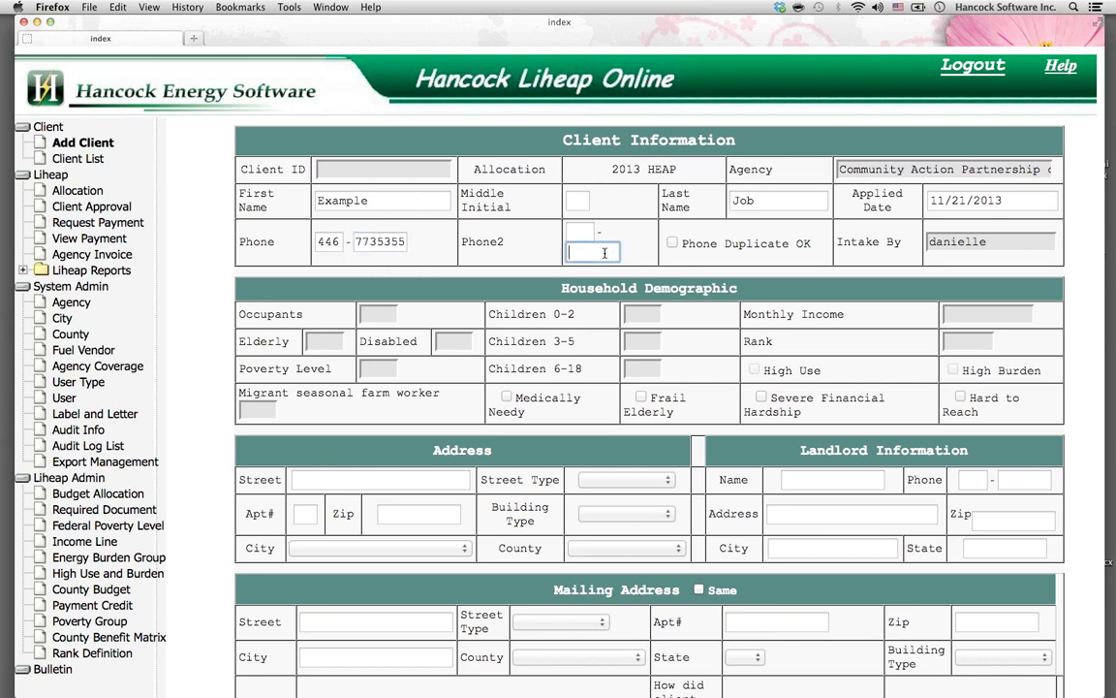
- Tick the Severe Financial Hardship checkbox under Household Demographic
{"action": "scroll", "coordinate": [765, 286], "scroll_direction": "down", "scroll_amount": 1}
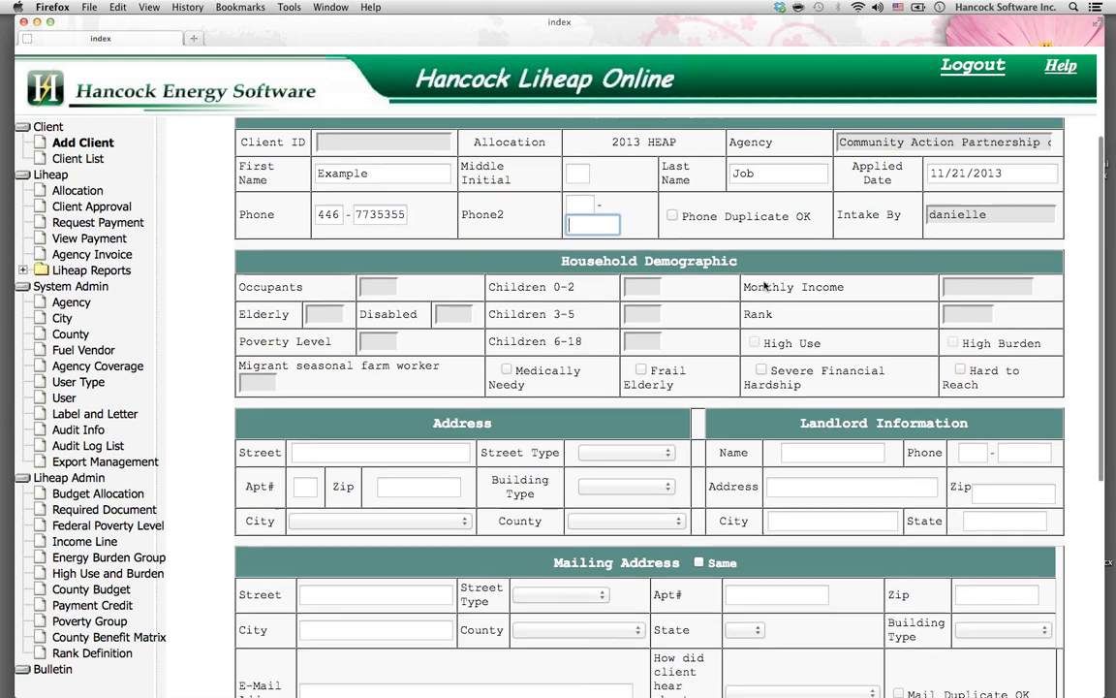
{"action": "scroll", "coordinate": [765, 286], "scroll_direction": "down", "scroll_amount": 3}
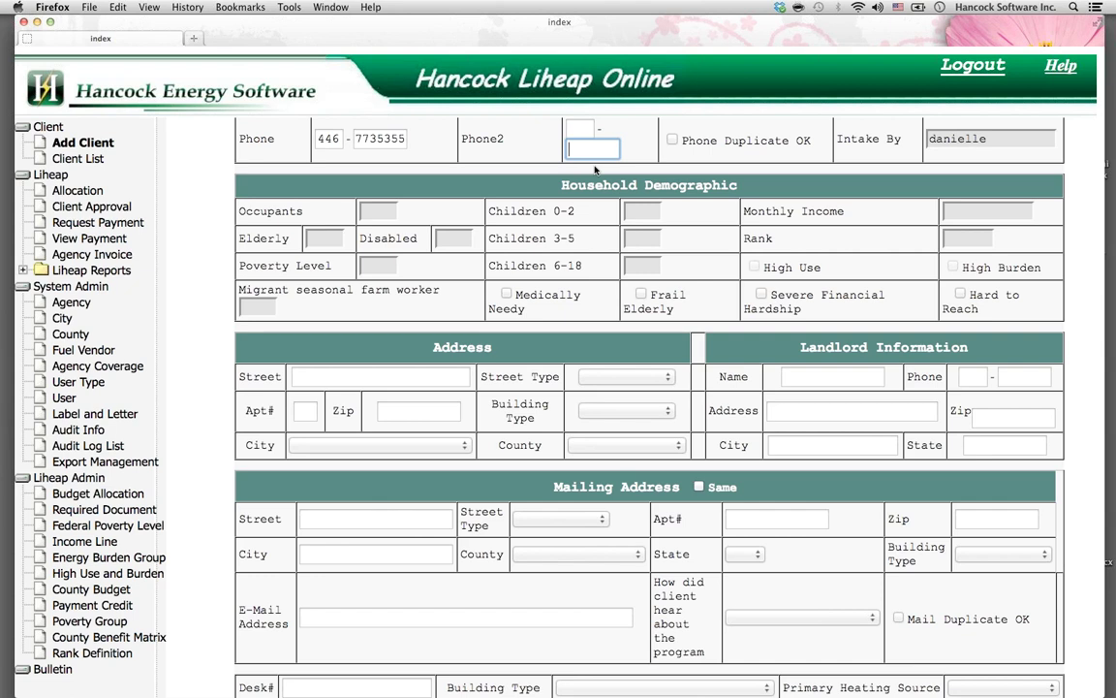
{"action": "left_click", "coordinate": [364, 211]}
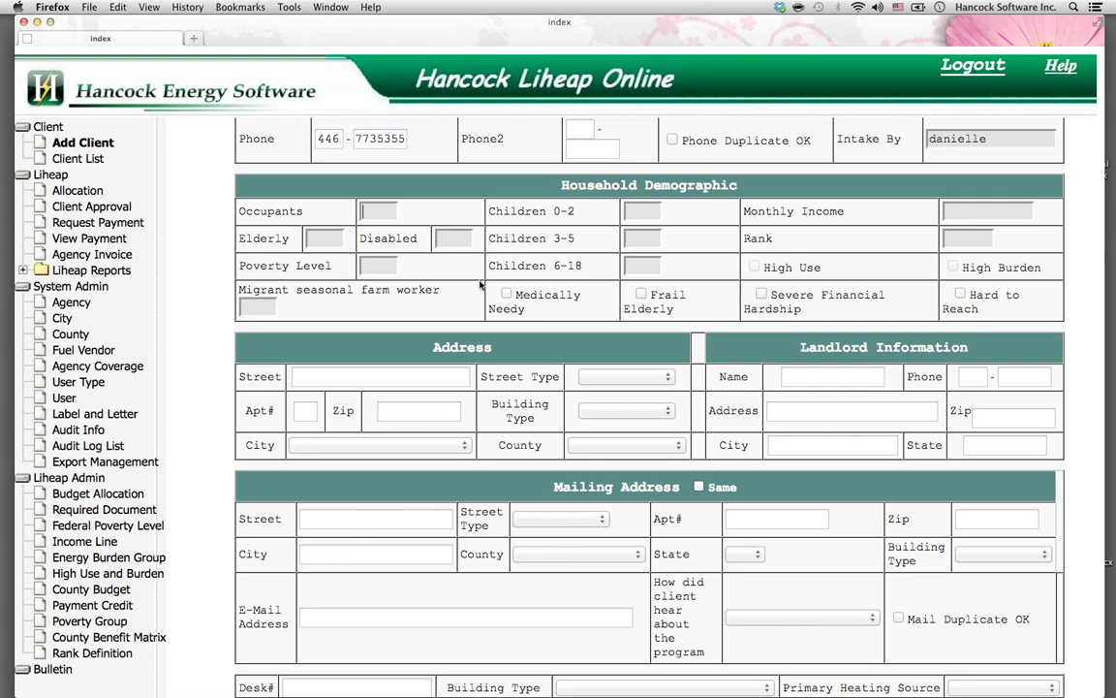
{"action": "scroll", "coordinate": [479, 284], "scroll_direction": "down", "scroll_amount": 2}
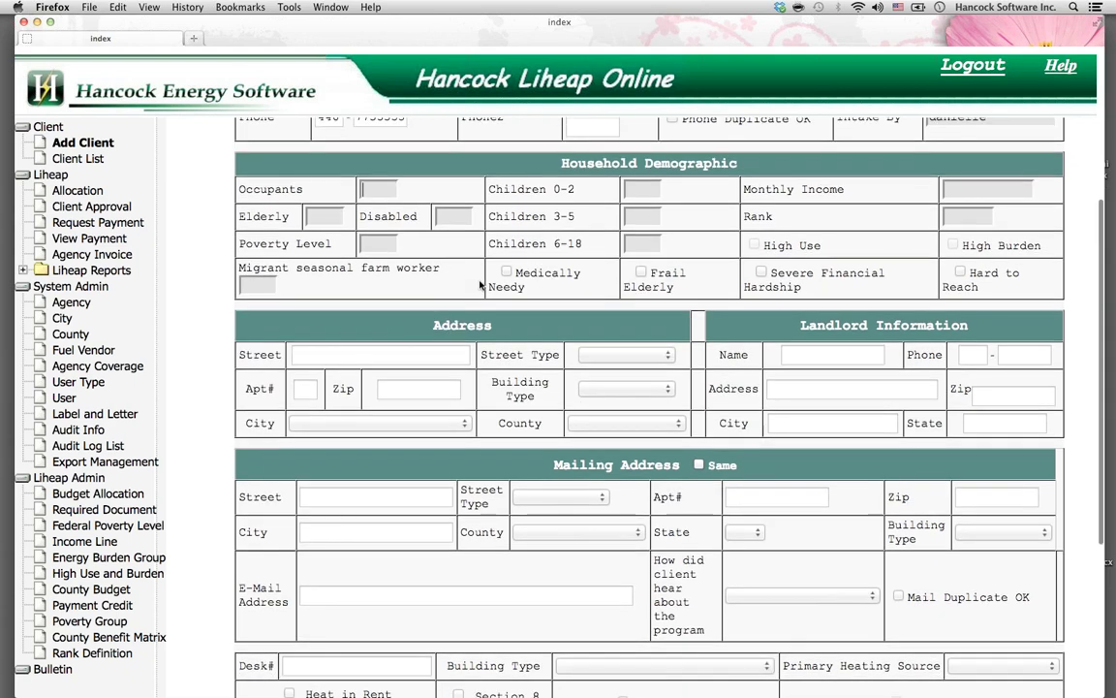
{"action": "scroll", "coordinate": [510, 254], "scroll_direction": "up", "scroll_amount": 2}
{"action": "scroll", "coordinate": [511, 254], "scroll_direction": "down", "scroll_amount": 2}
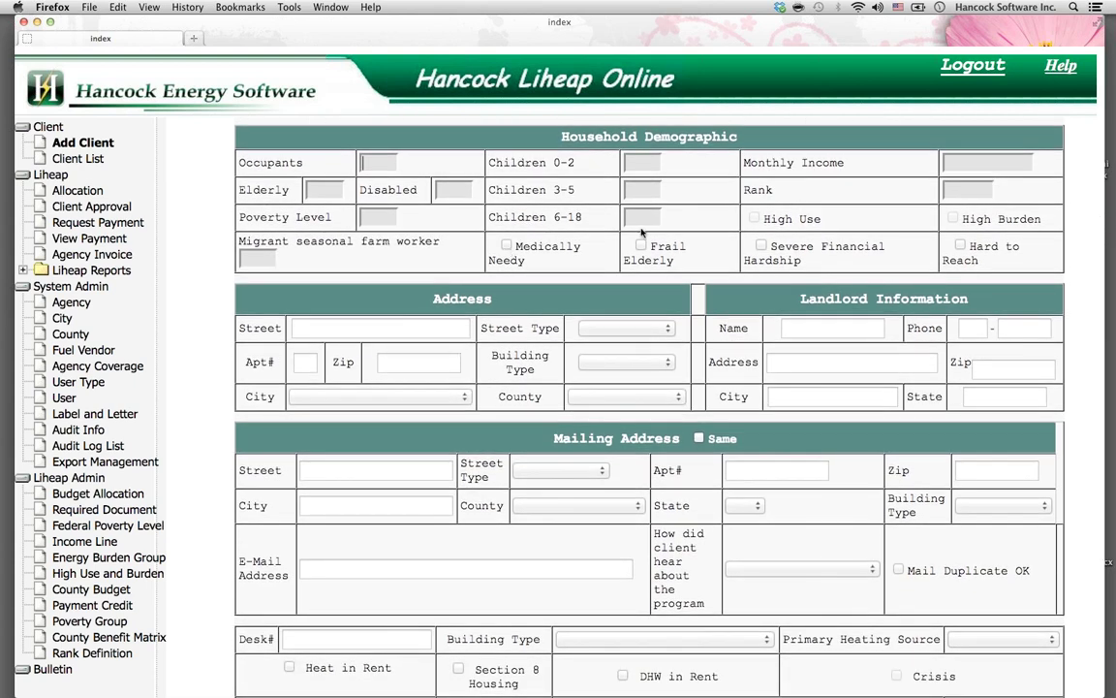
{"action": "left_click", "coordinate": [762, 246]}
{"action": "scroll", "coordinate": [560, 258], "scroll_direction": "down", "scroll_amount": 2}
- Enter the client's street address and set the street type to Road
{"action": "left_click", "coordinate": [436, 254]}
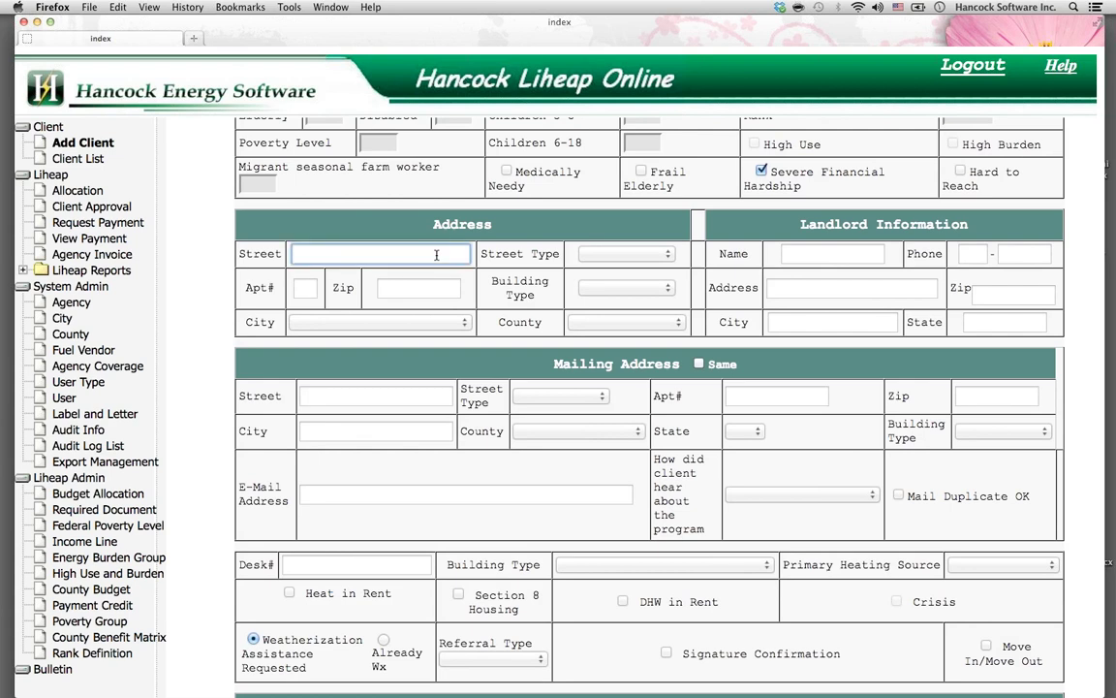
{"action": "left_click", "coordinate": [659, 254]}
{"action": "scroll", "coordinate": [627, 320], "scroll_direction": "down", "scroll_amount": 20}
{"action": "scroll", "coordinate": [627, 322], "scroll_direction": "down", "scroll_amount": 20}
{"action": "scroll", "coordinate": [626, 482], "scroll_direction": "up", "scroll_amount": 7}
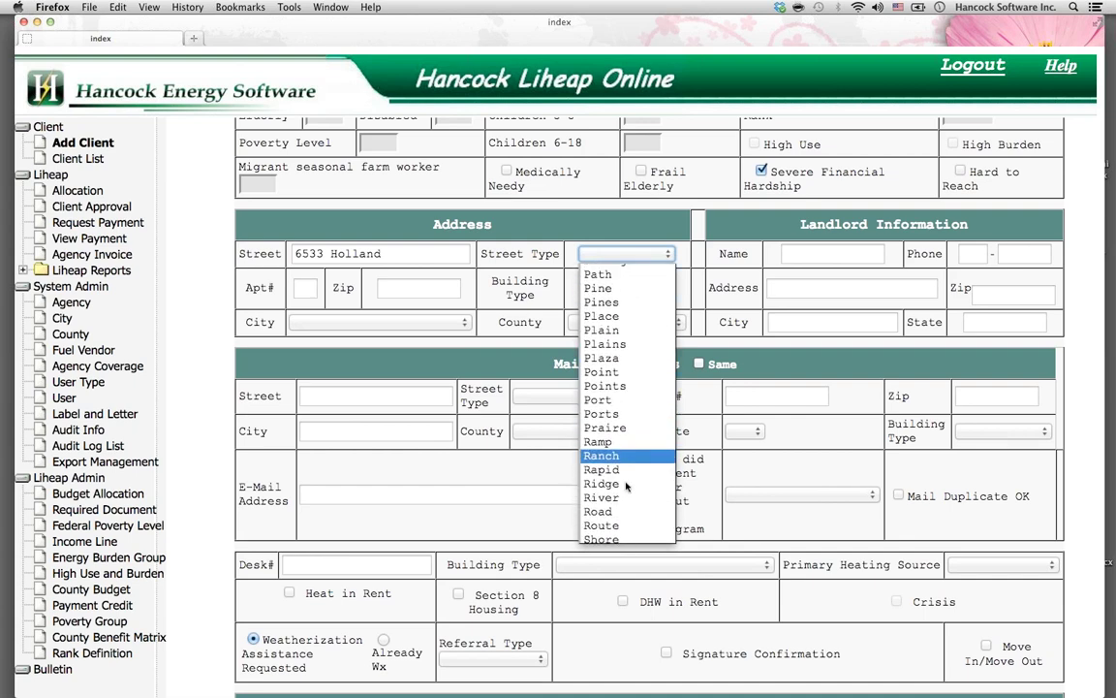
{"action": "left_click", "coordinate": [599, 511]}
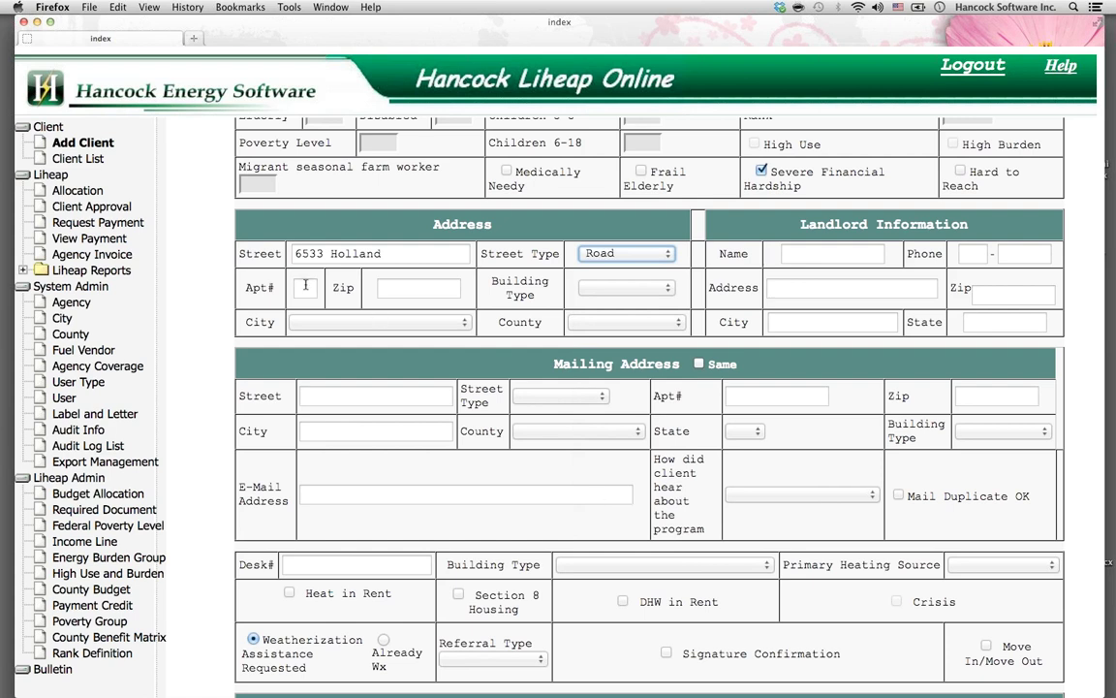
- Enter the client's zip code and set the building type to Building
{"action": "left_click", "coordinate": [412, 292]}
{"action": "type", "text": "8888"}
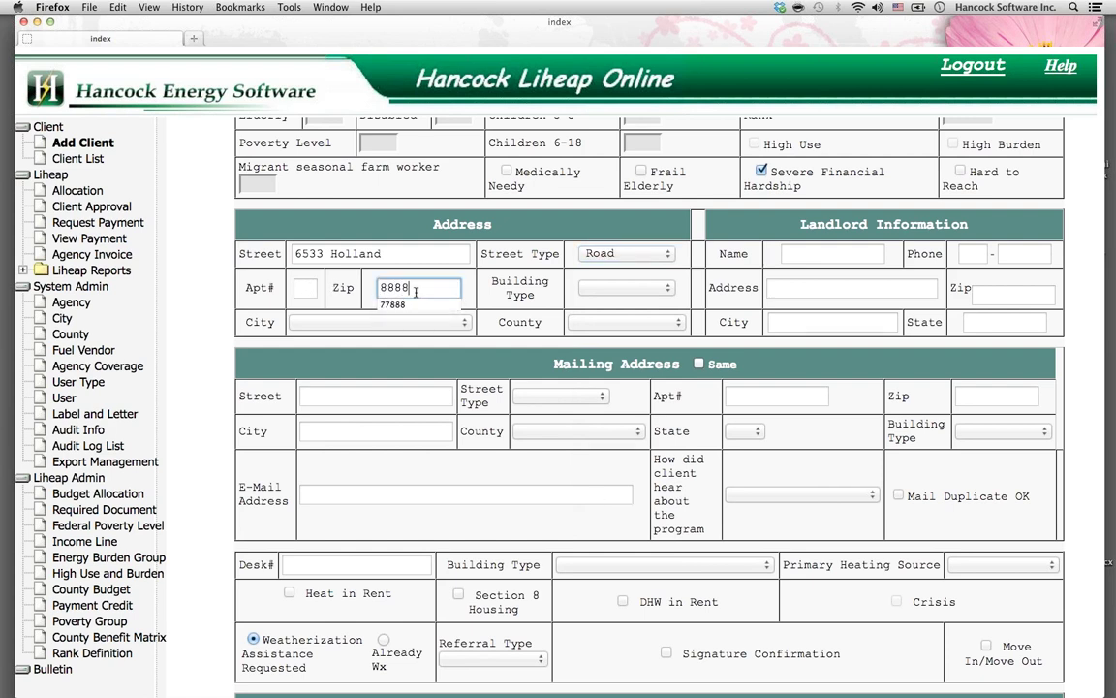
{"action": "key", "text": "Escape"}
{"action": "type", "text": "1"}
{"action": "key", "text": "BackSpace"}
{"action": "type", "text": "9"}
{"action": "left_click", "coordinate": [598, 288]}
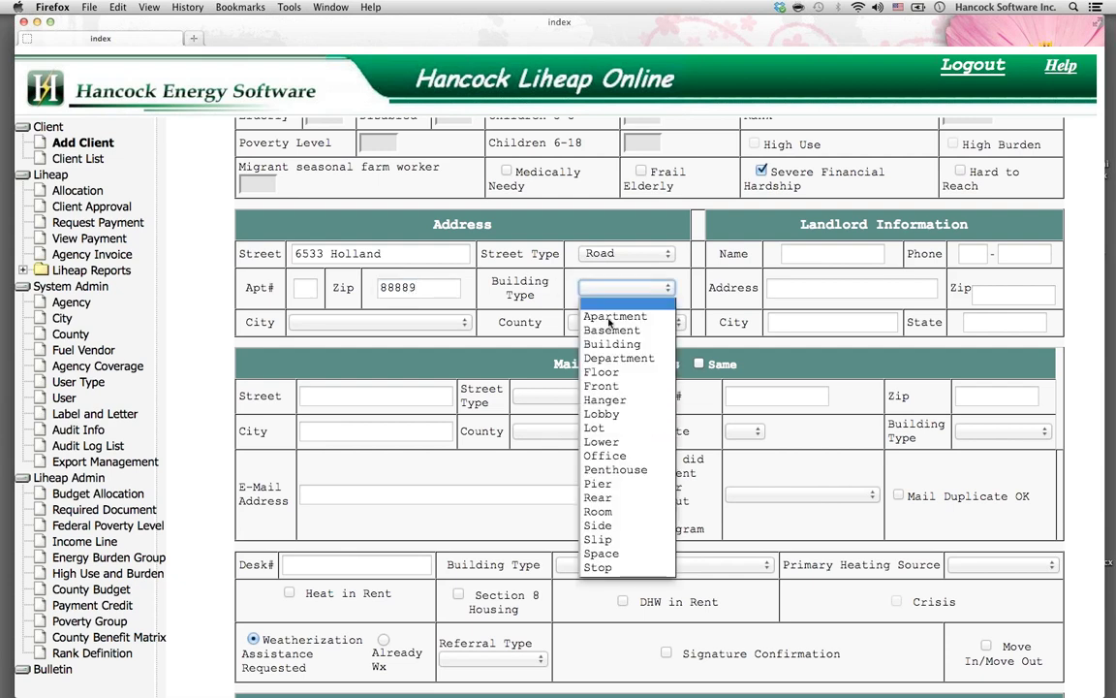
{"action": "left_click", "coordinate": [551, 297]}
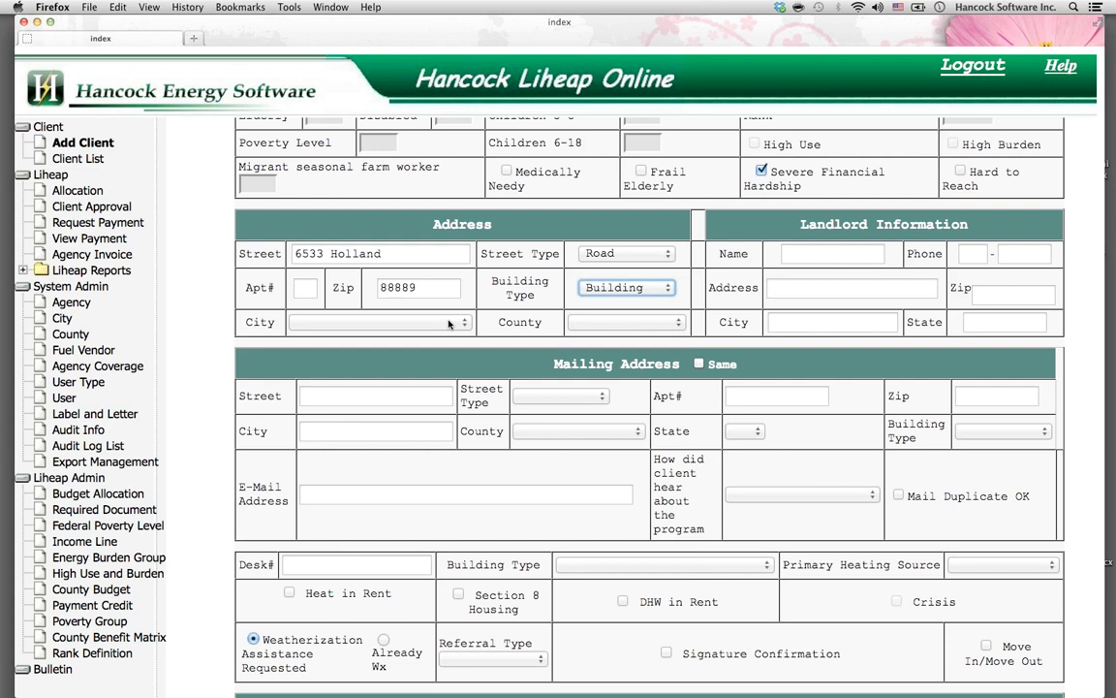
- Set the city to Corona Del Mar and the county to Orange County
{"action": "left_click", "coordinate": [386, 323]}
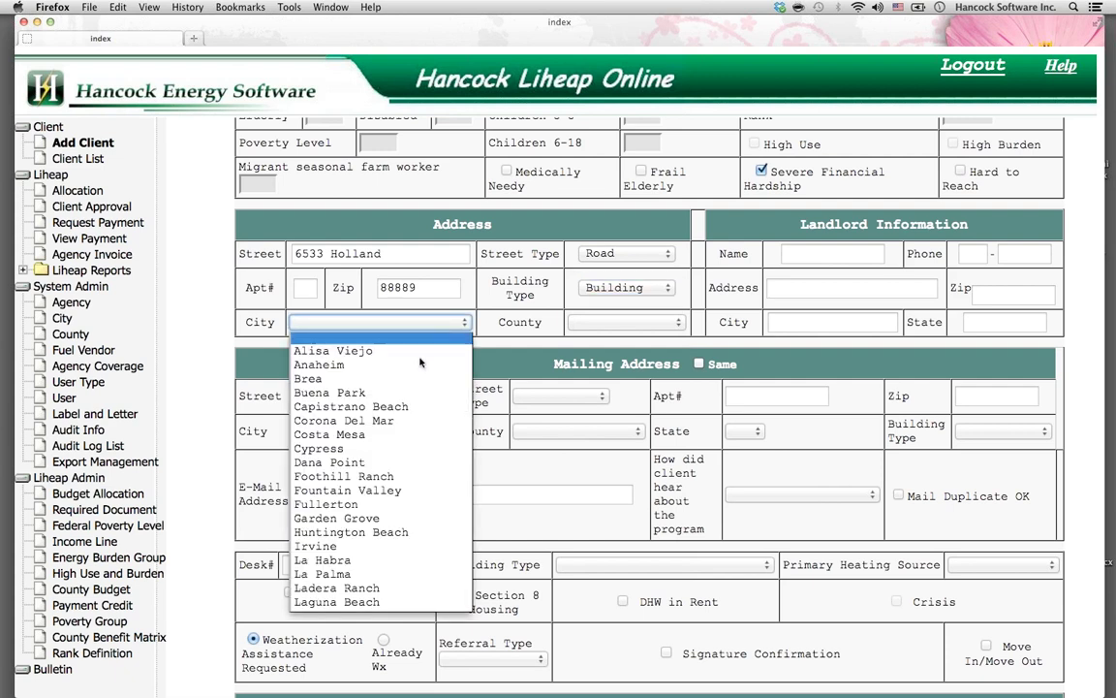
{"action": "left_click", "coordinate": [399, 420]}
{"action": "left_click", "coordinate": [595, 325]}
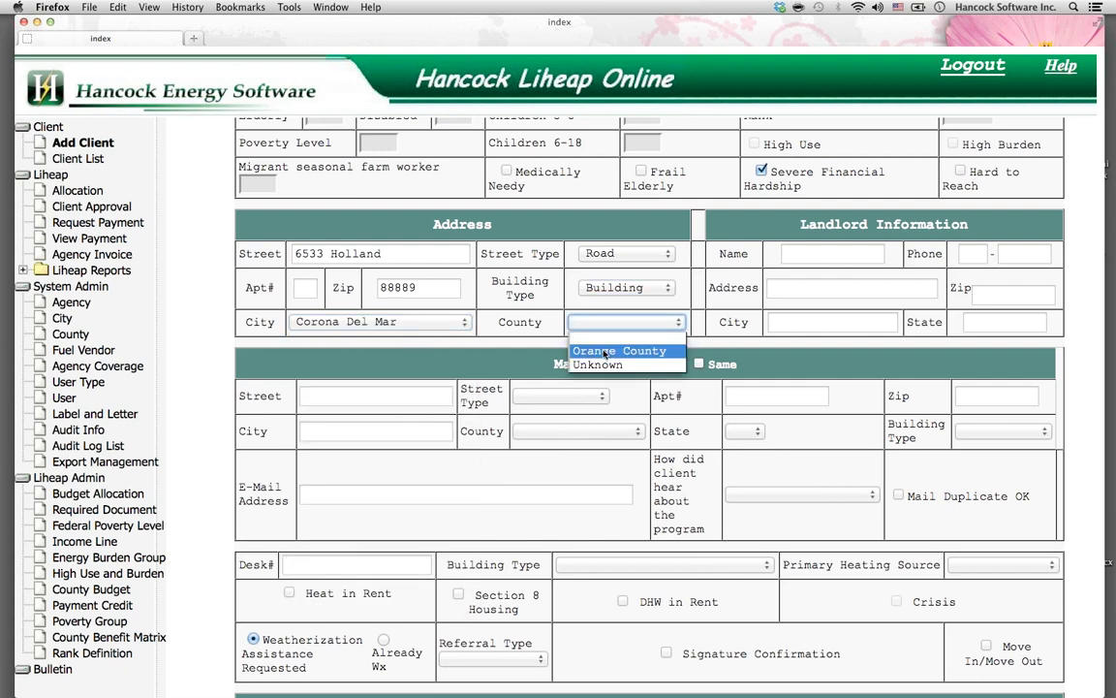
{"action": "left_click", "coordinate": [611, 350]}
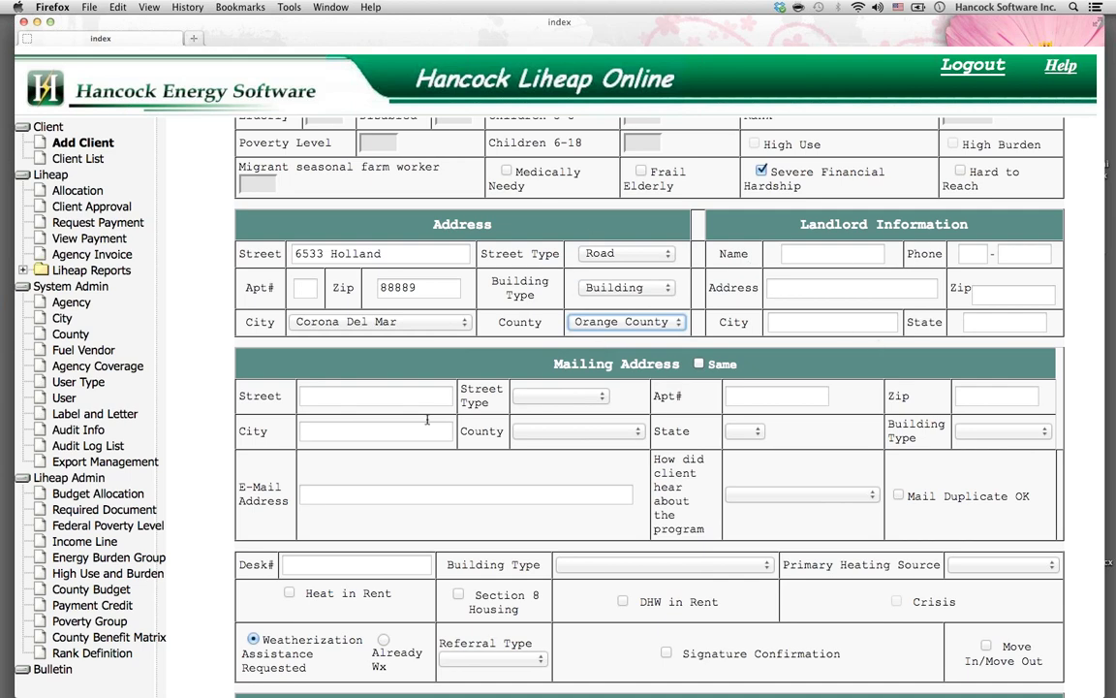
{"action": "scroll", "coordinate": [383, 376], "scroll_direction": "down", "scroll_amount": 3}
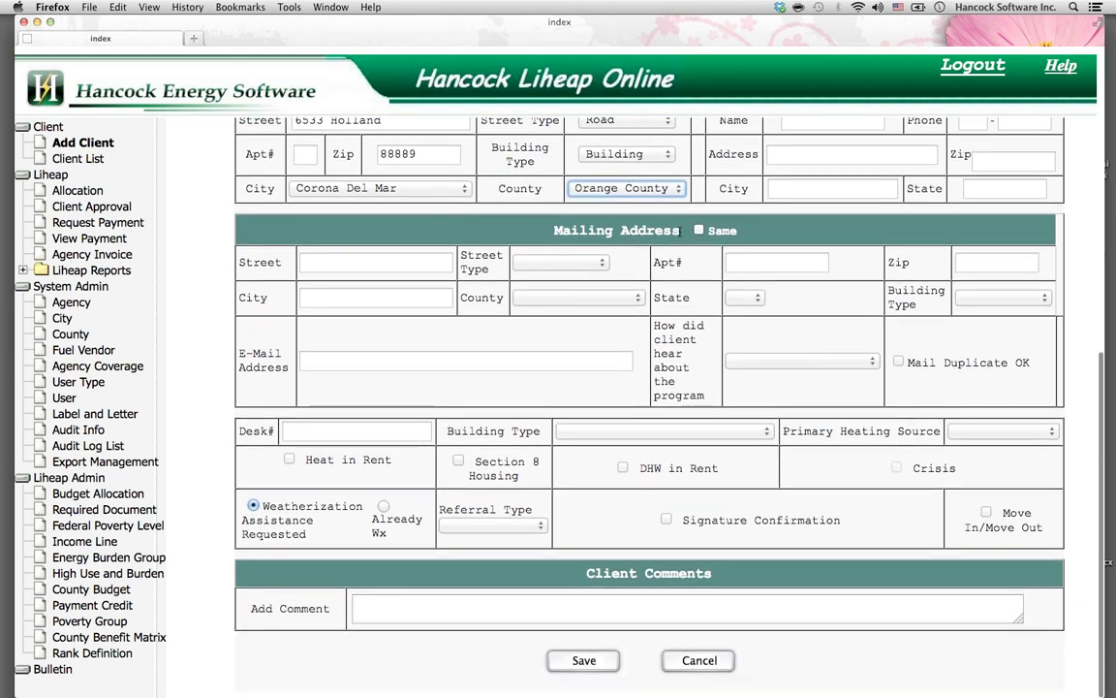
- Check Same for Mailing Address and set the referral source to Other
{"action": "left_click", "coordinate": [697, 231]}
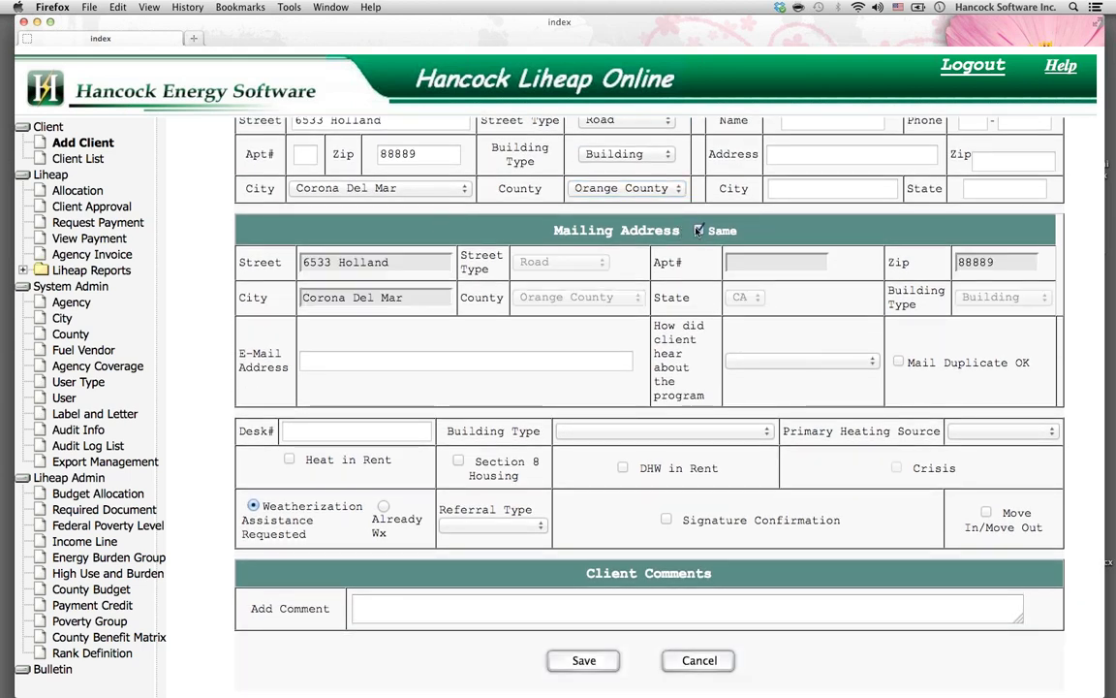
{"action": "left_click", "coordinate": [547, 363]}
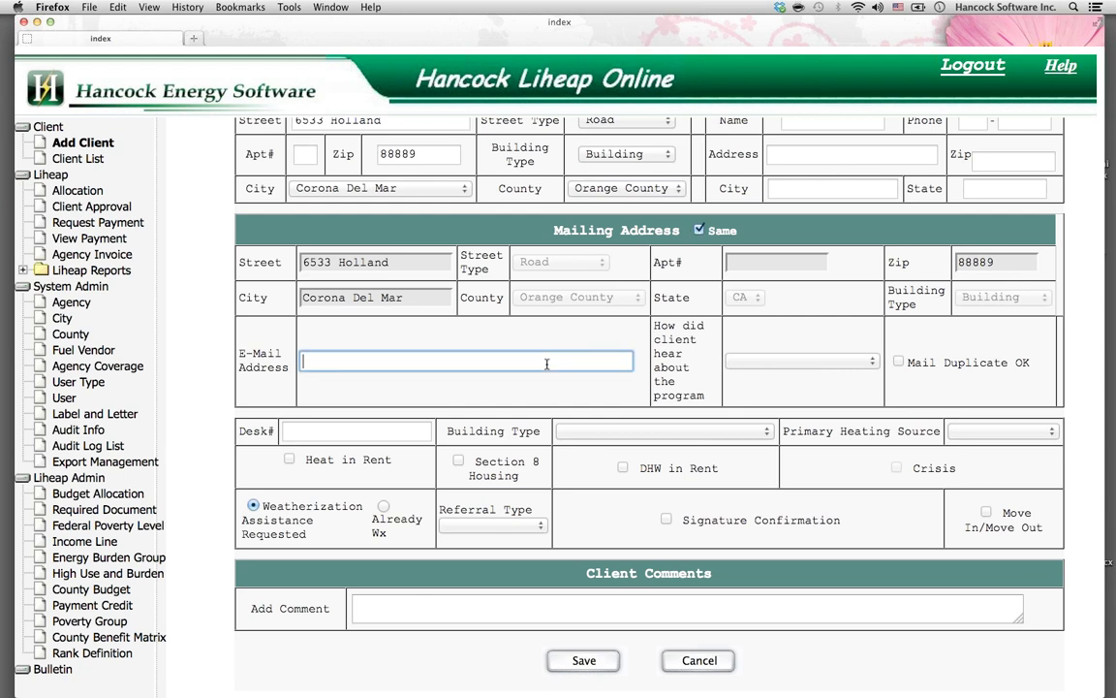
{"action": "left_click", "coordinate": [793, 361]}
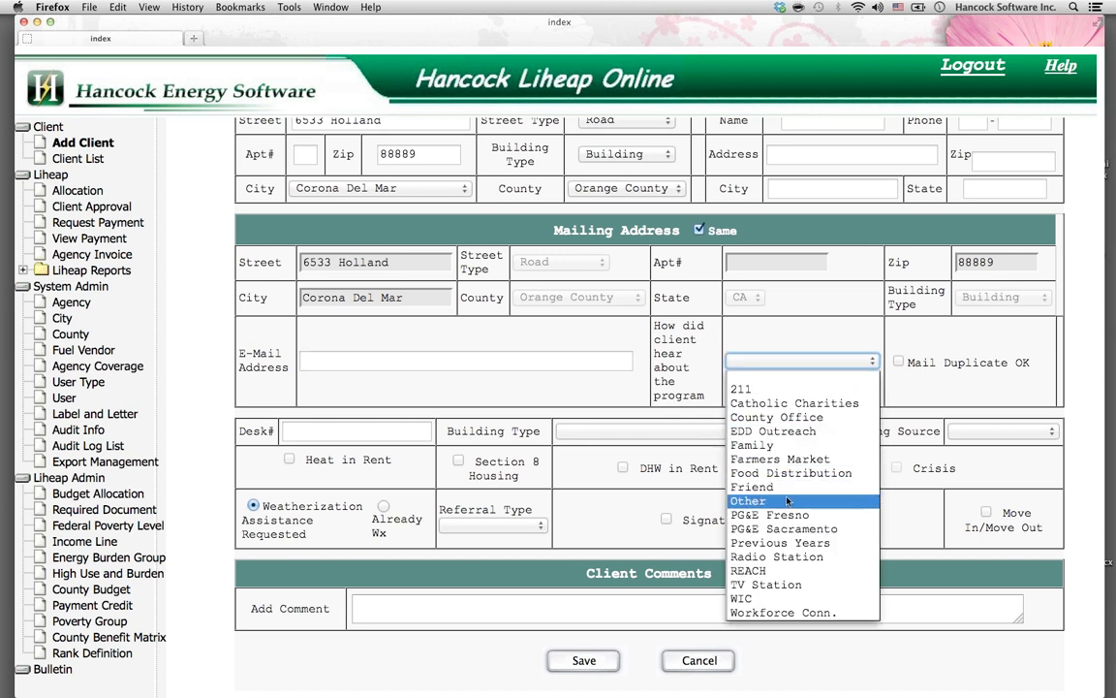
{"action": "key", "text": "Escape"}
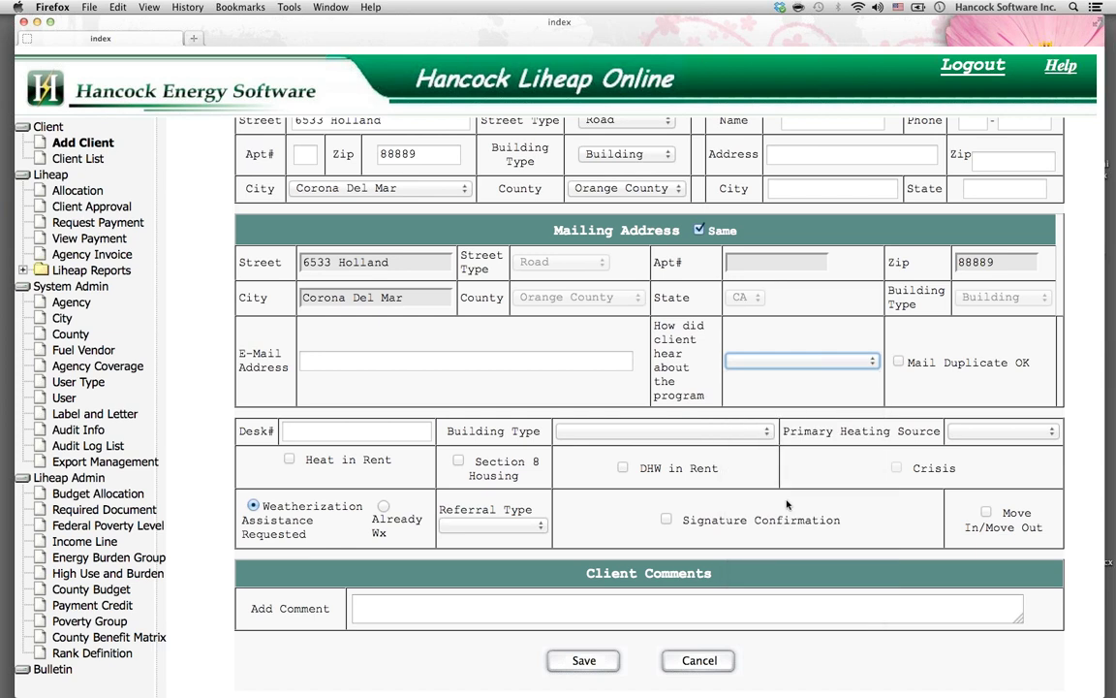
{"action": "key", "text": "o"}
{"action": "left_click", "coordinate": [344, 433]}
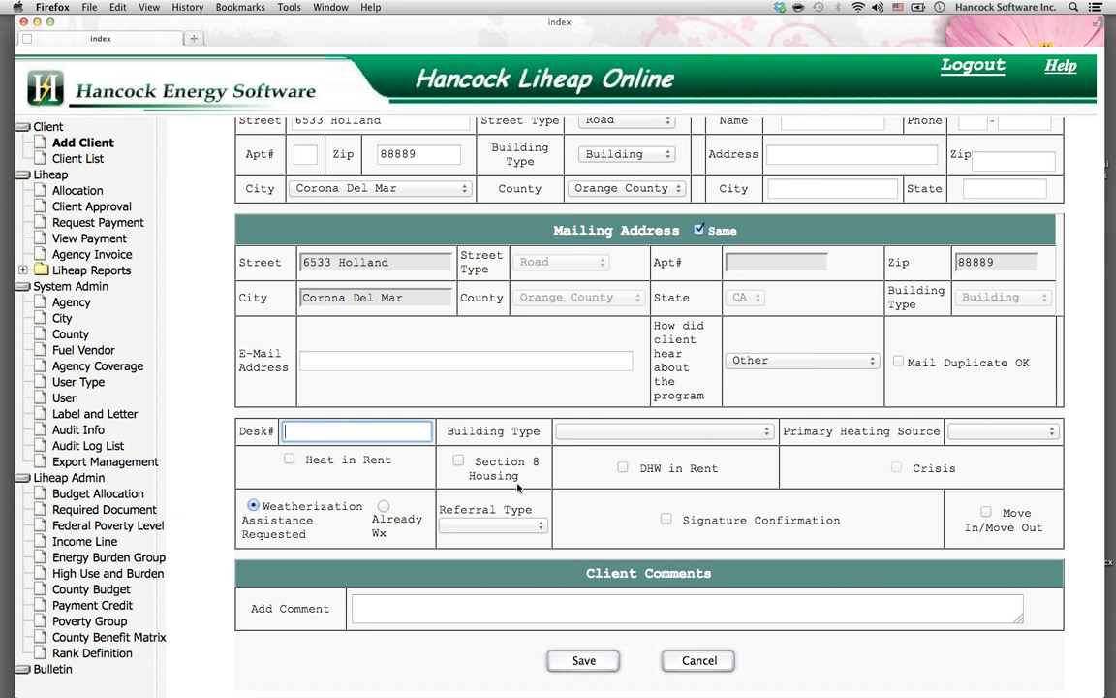
- Choose SFD - Owner building type, Natural Gas heating source and Normal Referral type
{"action": "left_click", "coordinate": [613, 433]}
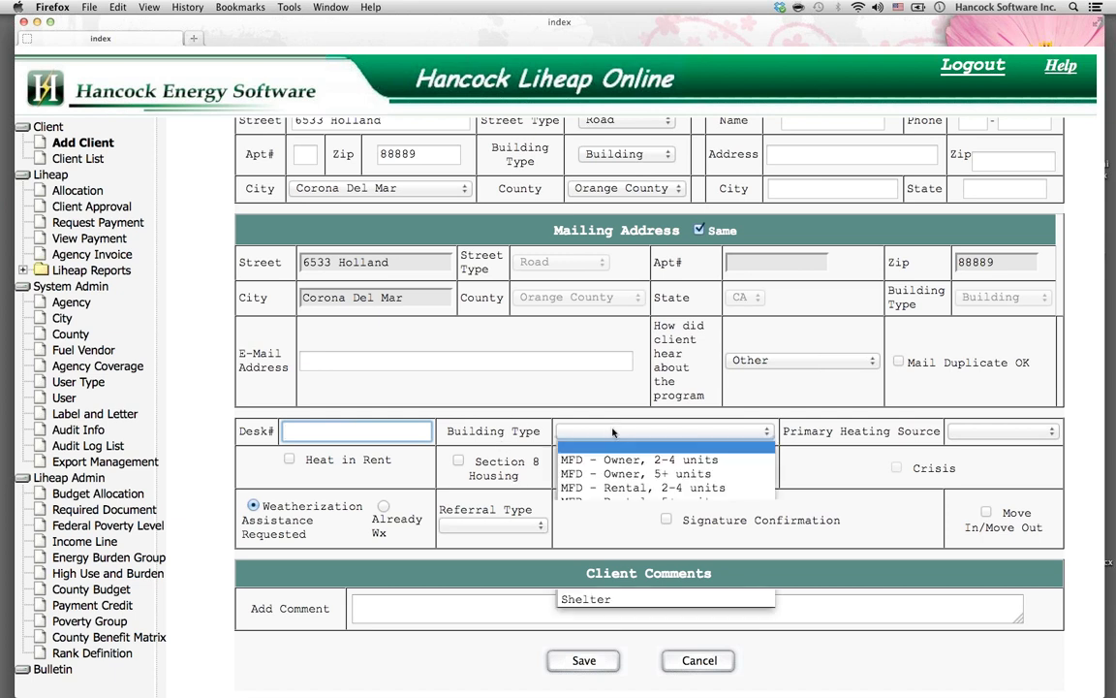
{"action": "left_click", "coordinate": [625, 573]}
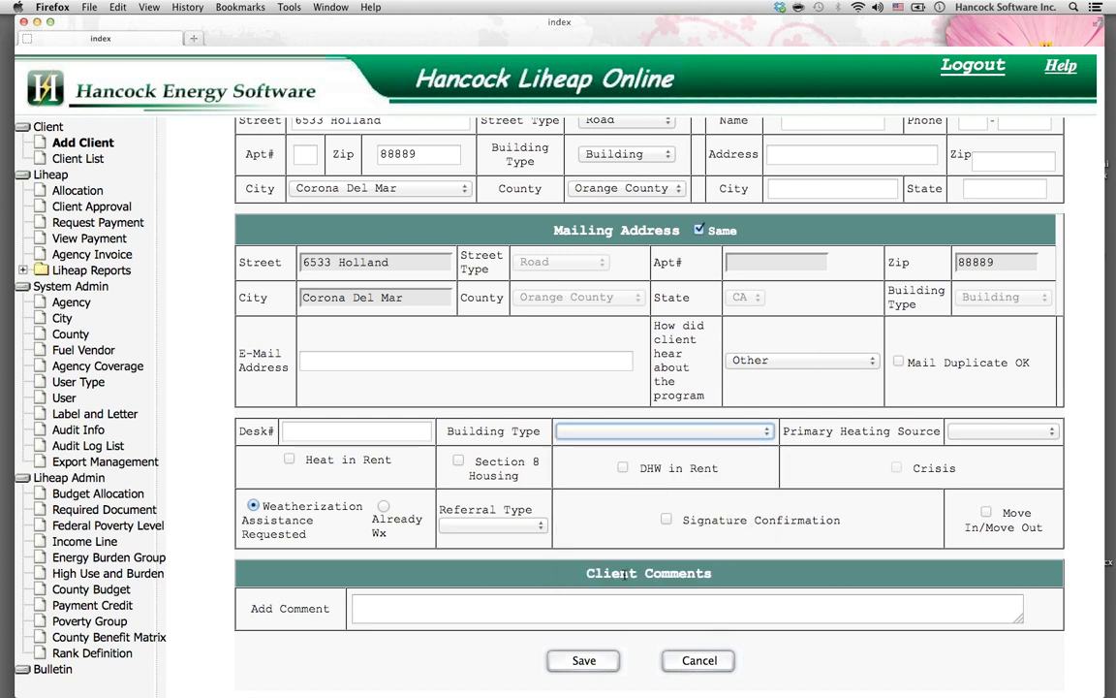
{"action": "key", "text": "s"}
{"action": "left_click", "coordinate": [1003, 432]}
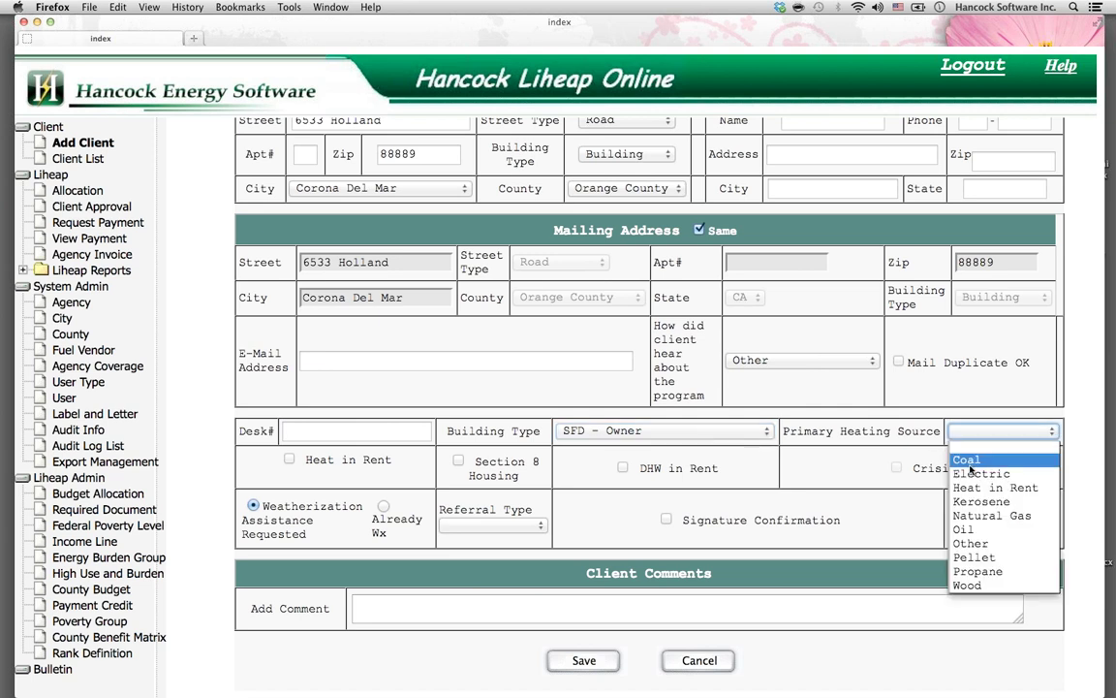
{"action": "left_click", "coordinate": [982, 517]}
{"action": "key", "text": "n"}
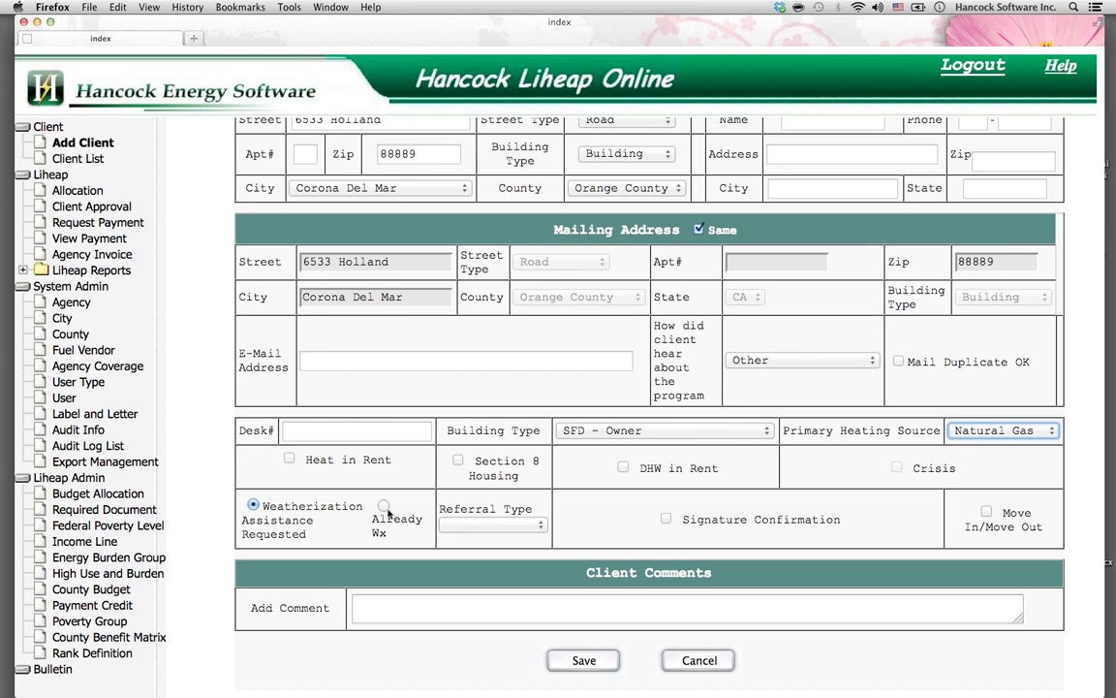
{"action": "left_click", "coordinate": [489, 525]}
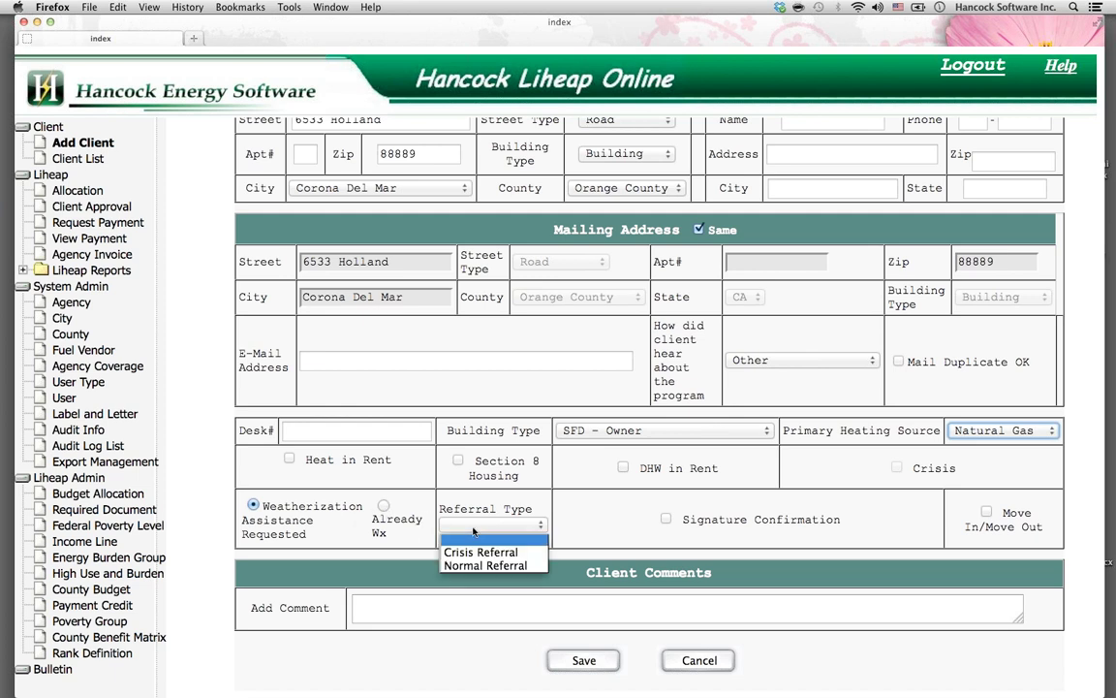
{"action": "left_click", "coordinate": [488, 565]}
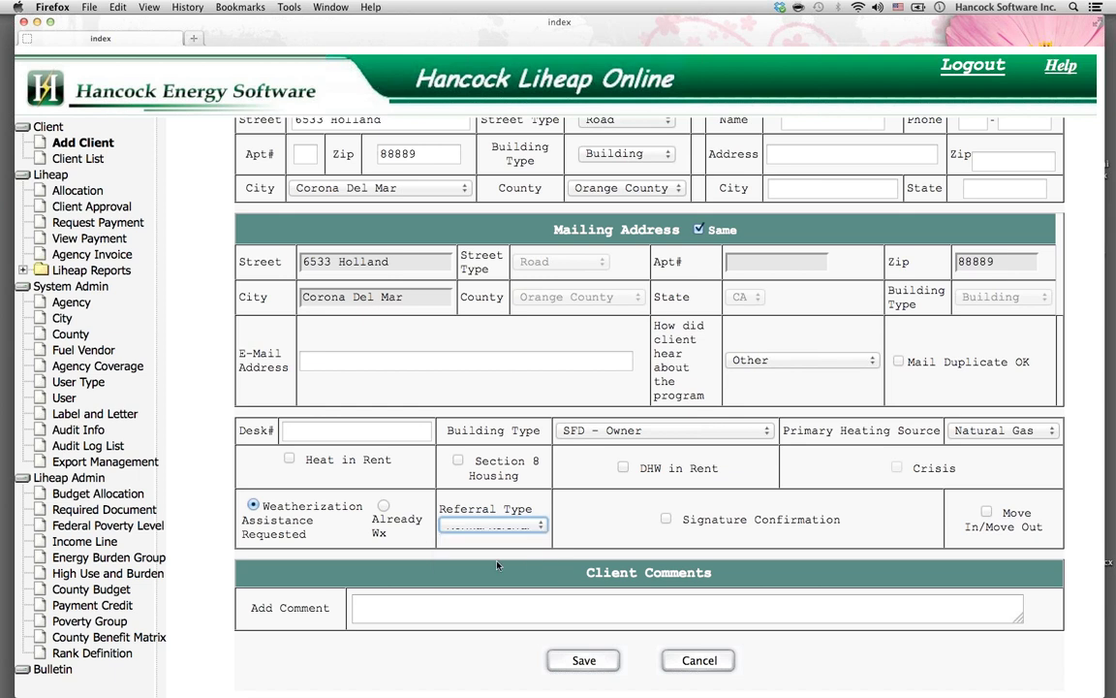
- Enter the comment 'Reached out to client, no answer' and click Save
{"action": "left_click", "coordinate": [452, 596]}
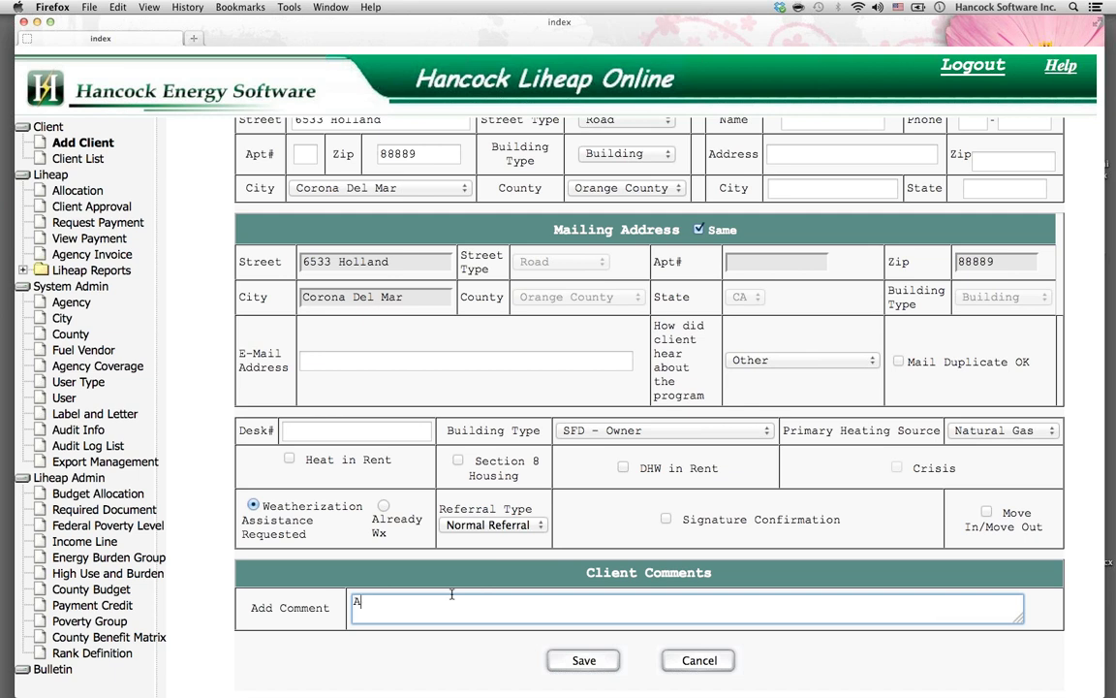
{"action": "type", "text": "Reached out to client, no answer"}
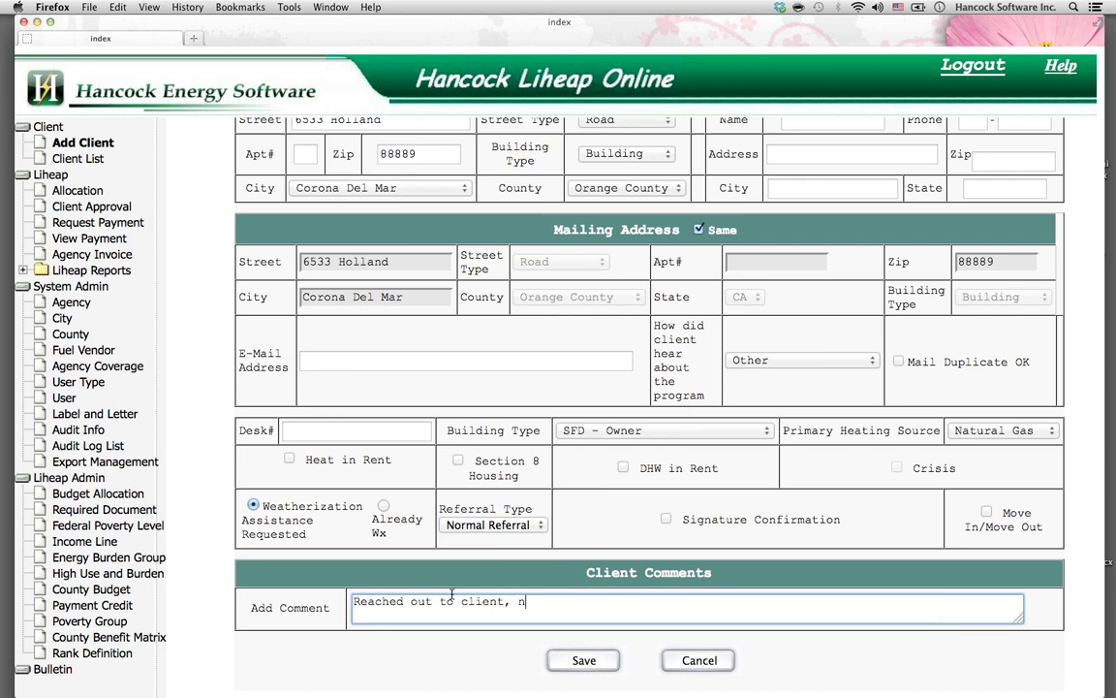
{"action": "left_click", "coordinate": [583, 660]}
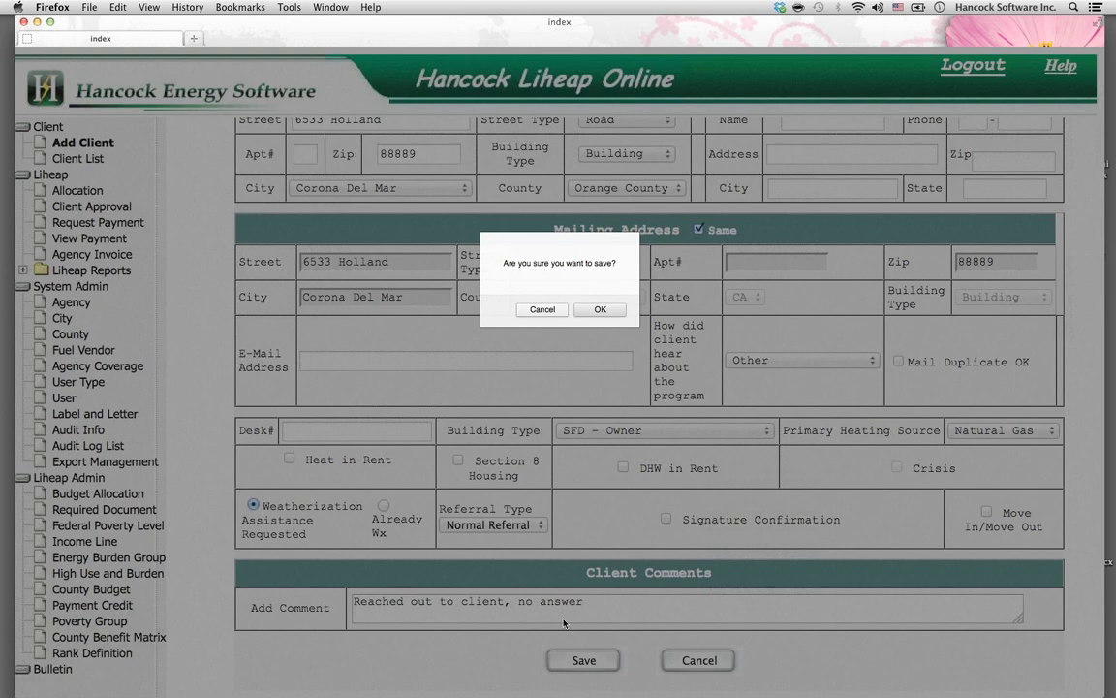
- Confirm the save, then add the comment 'Talk to son' and save it with OK
{"action": "left_click", "coordinate": [601, 310]}
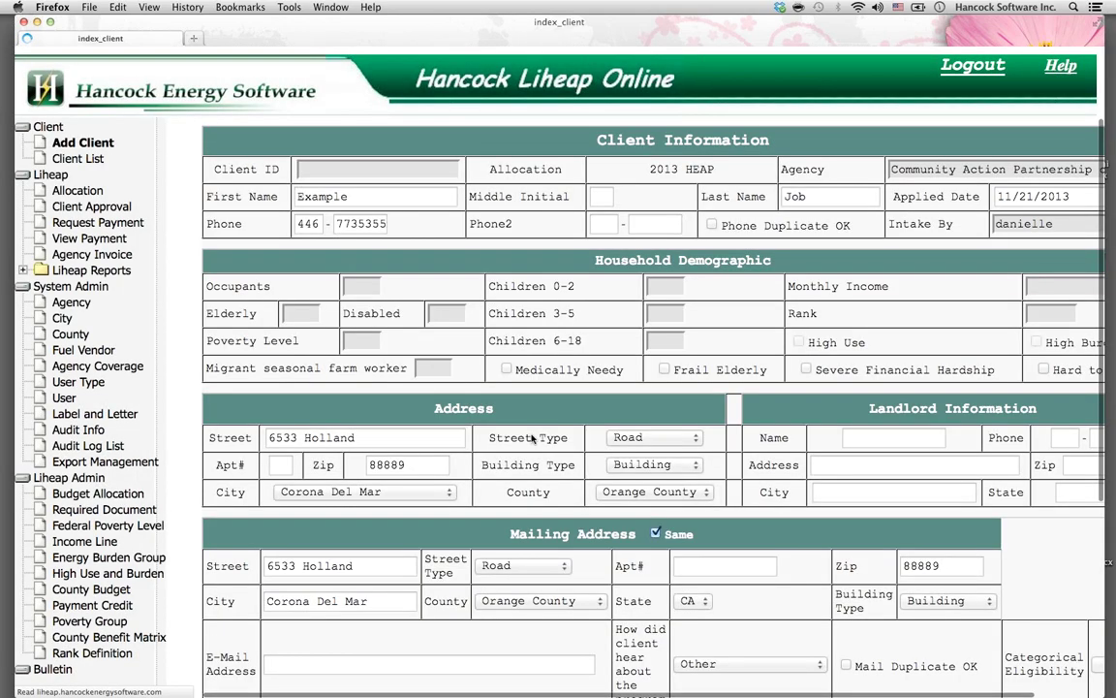
{"action": "scroll", "coordinate": [532, 438], "scroll_direction": "down", "scroll_amount": 10}
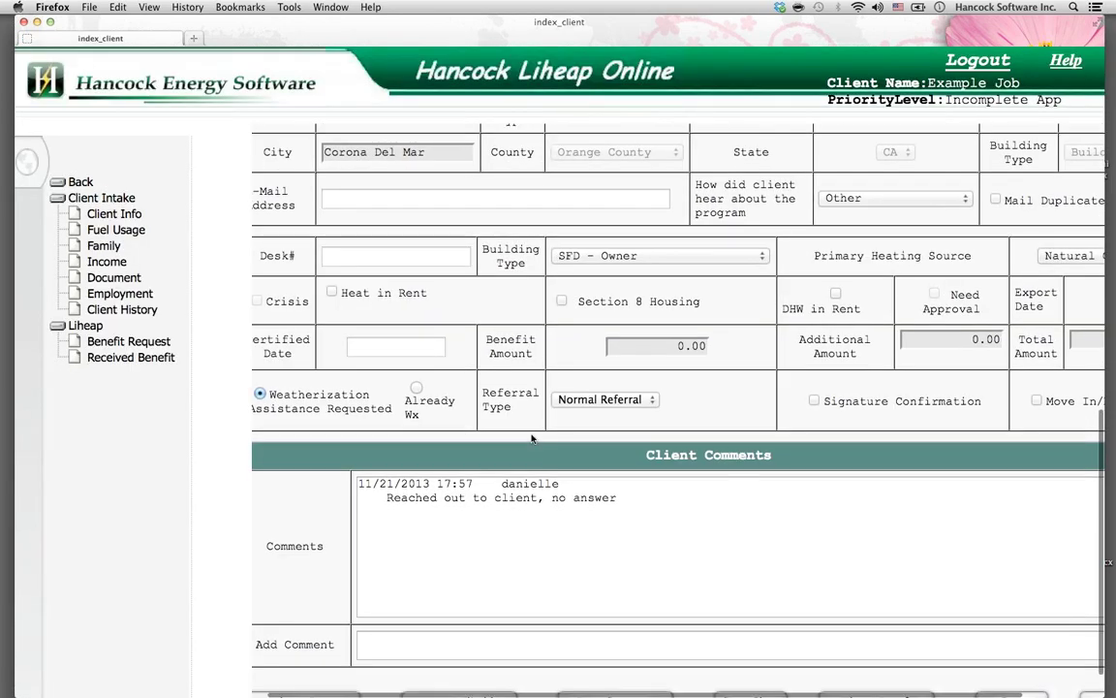
{"action": "left_click", "coordinate": [464, 597]}
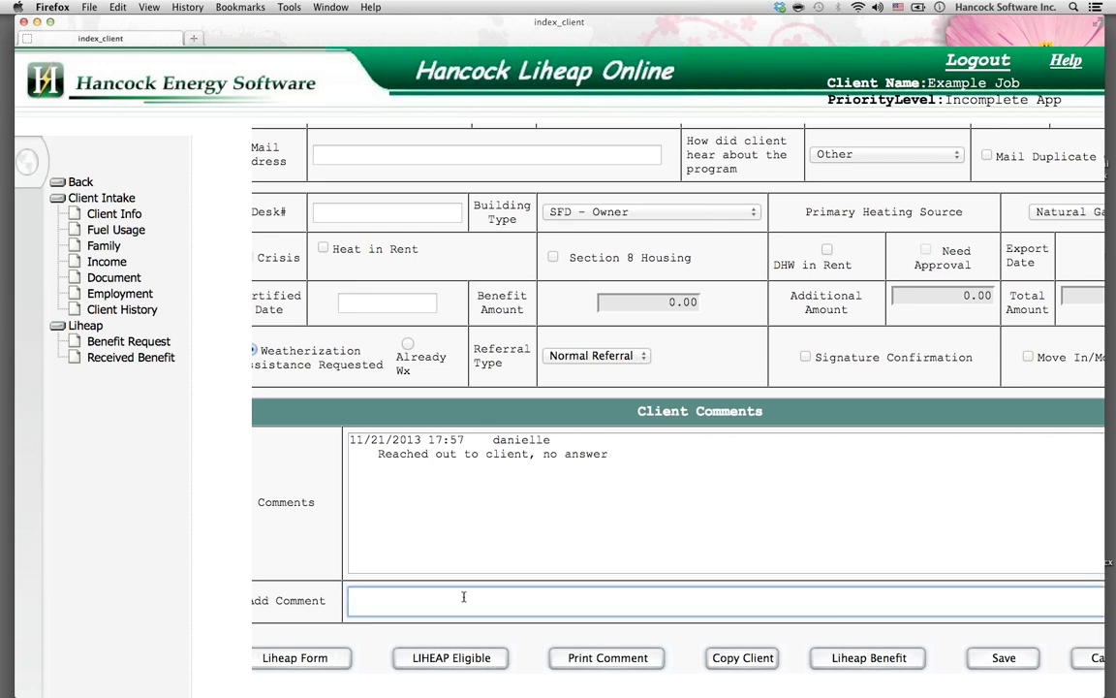
{"action": "type", "text": "Talk to son"}
{"action": "left_click", "coordinate": [1004, 658]}
{"action": "left_click", "coordinate": [601, 309]}
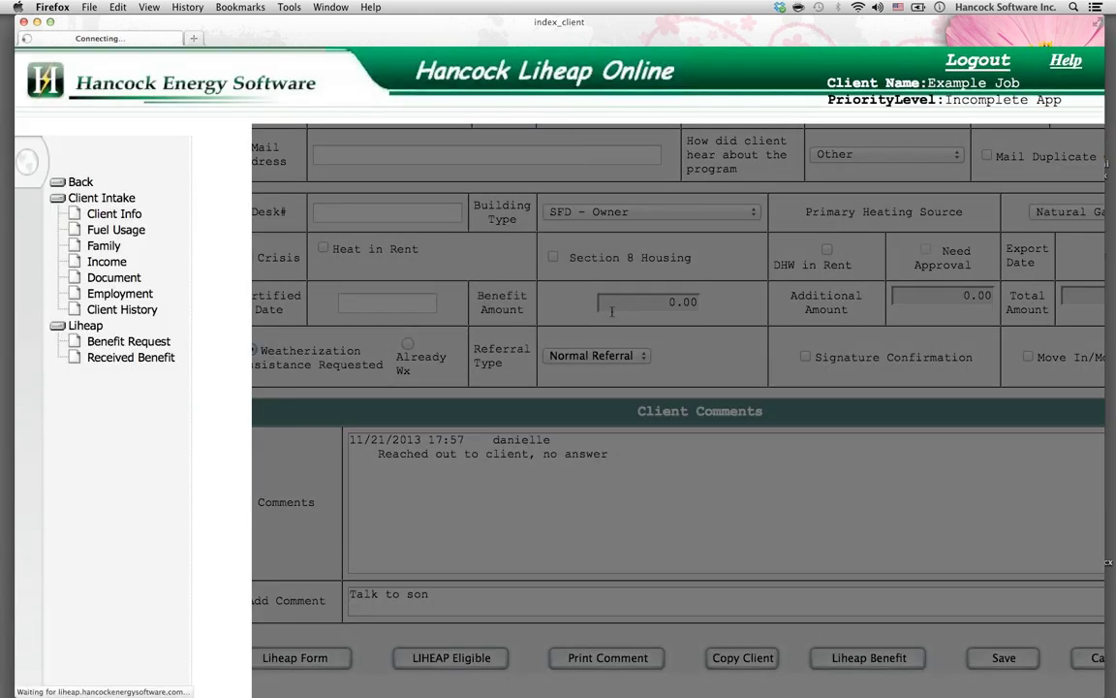
{"action": "scroll", "coordinate": [290, 271], "scroll_direction": "down", "scroll_amount": 5}
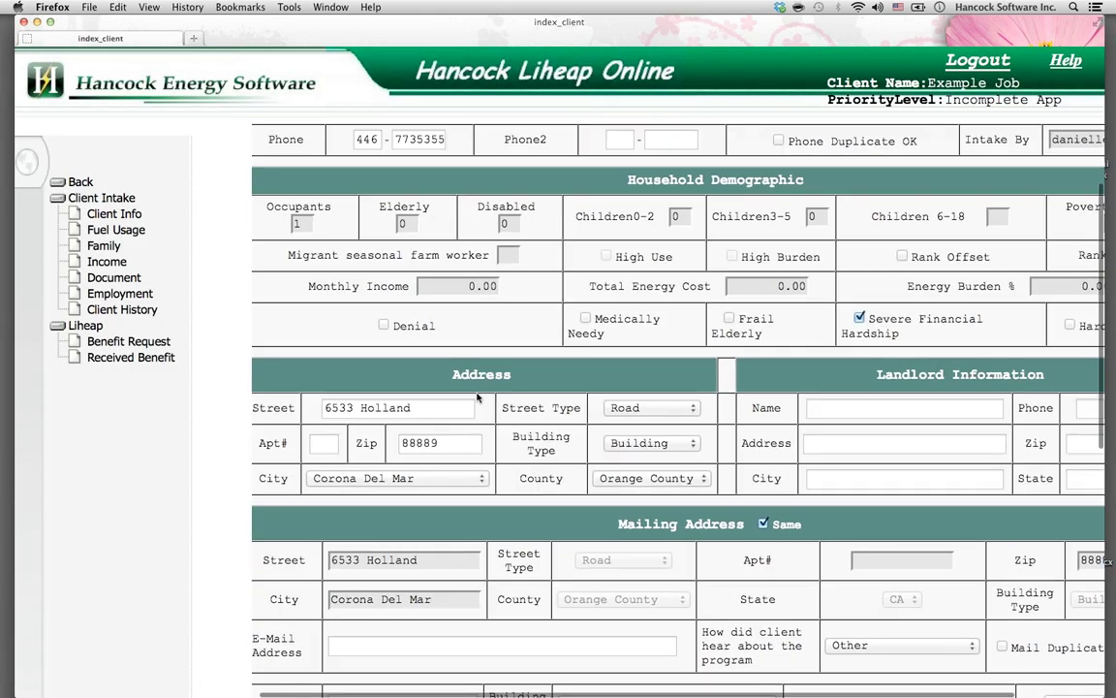
- Scroll through the Client Comments list to review both saved comments
{"action": "scroll", "coordinate": [286, 261], "scroll_direction": "down", "scroll_amount": 7}
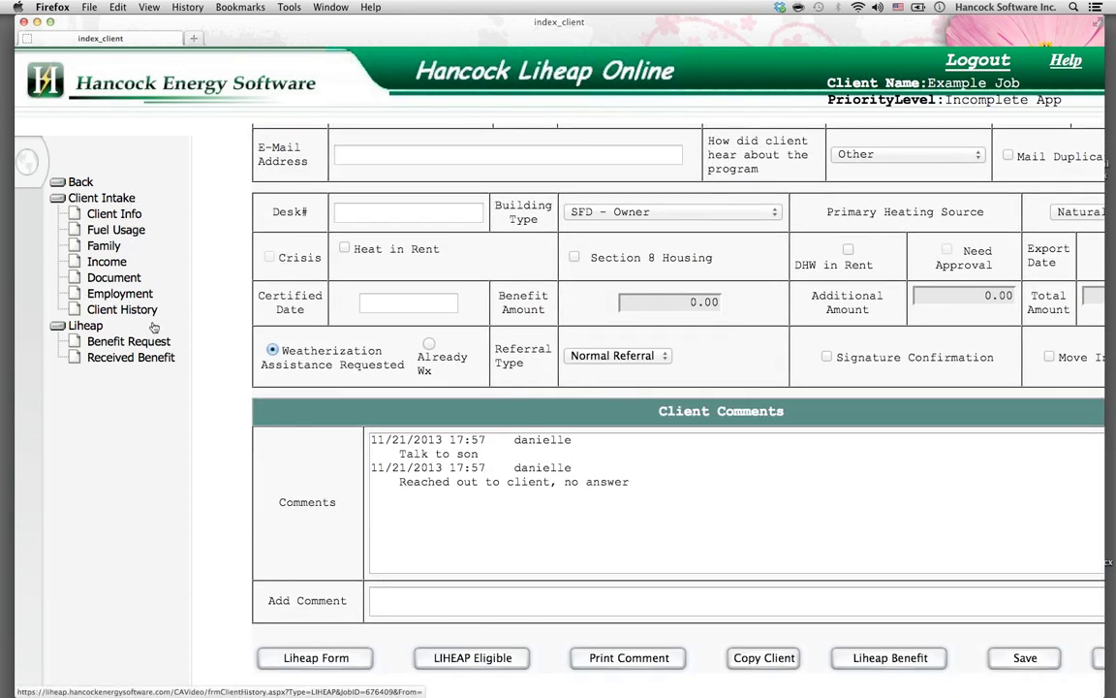
{"action": "scroll", "coordinate": [388, 349], "scroll_direction": "up", "scroll_amount": 2}
{"action": "scroll", "coordinate": [390, 339], "scroll_direction": "down", "scroll_amount": 2}
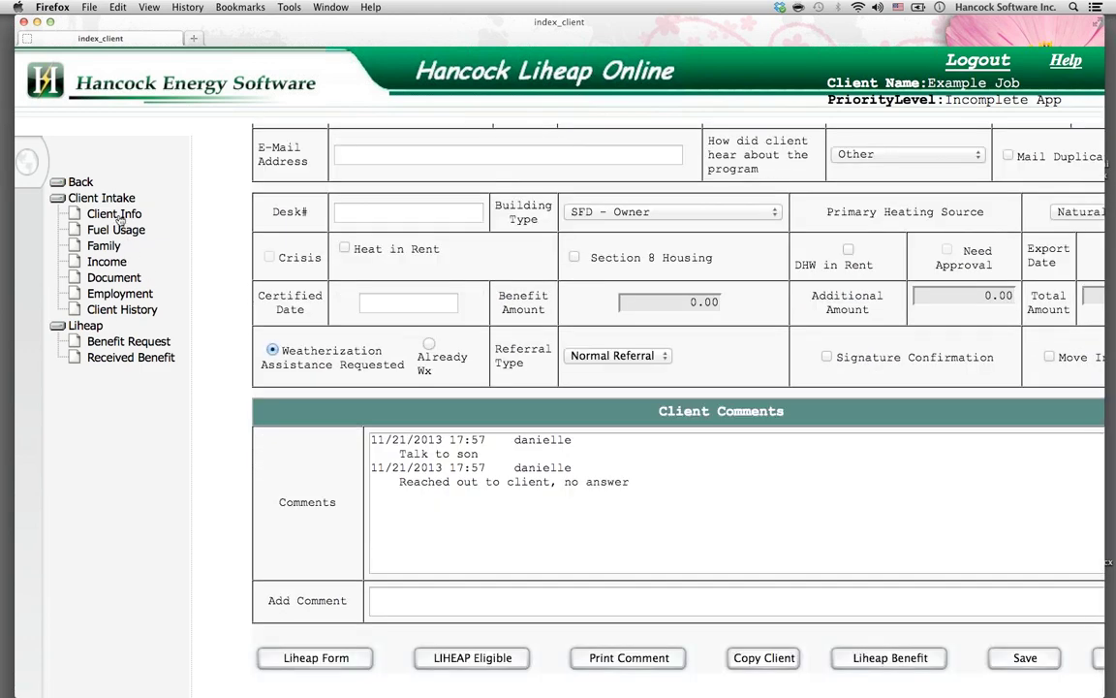
{"action": "scroll", "coordinate": [619, 520], "scroll_direction": "right", "scroll_amount": 1}
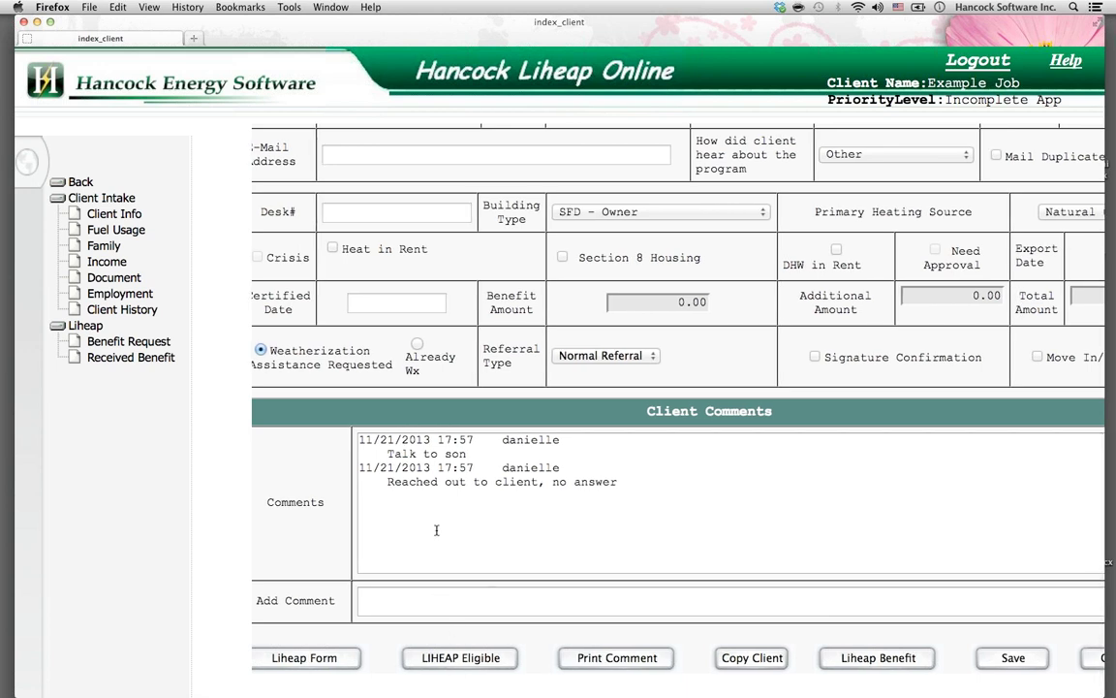
{"action": "scroll", "coordinate": [436, 531], "scroll_direction": "left", "scroll_amount": 1}
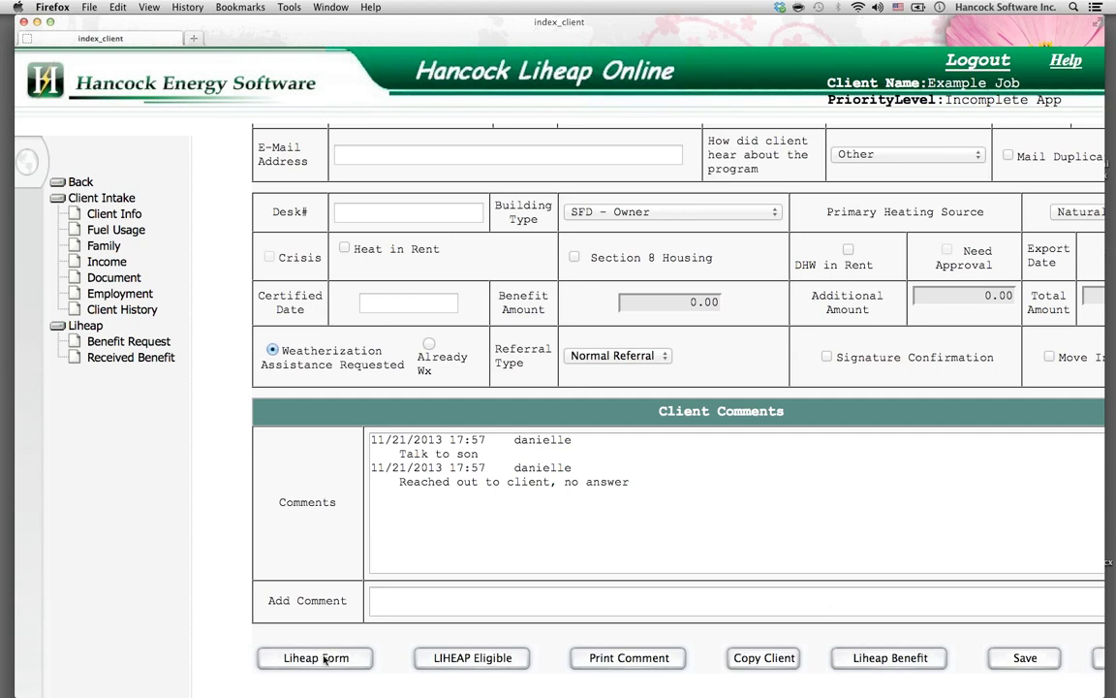
{"action": "scroll", "coordinate": [406, 660], "scroll_direction": "right", "scroll_amount": 5}
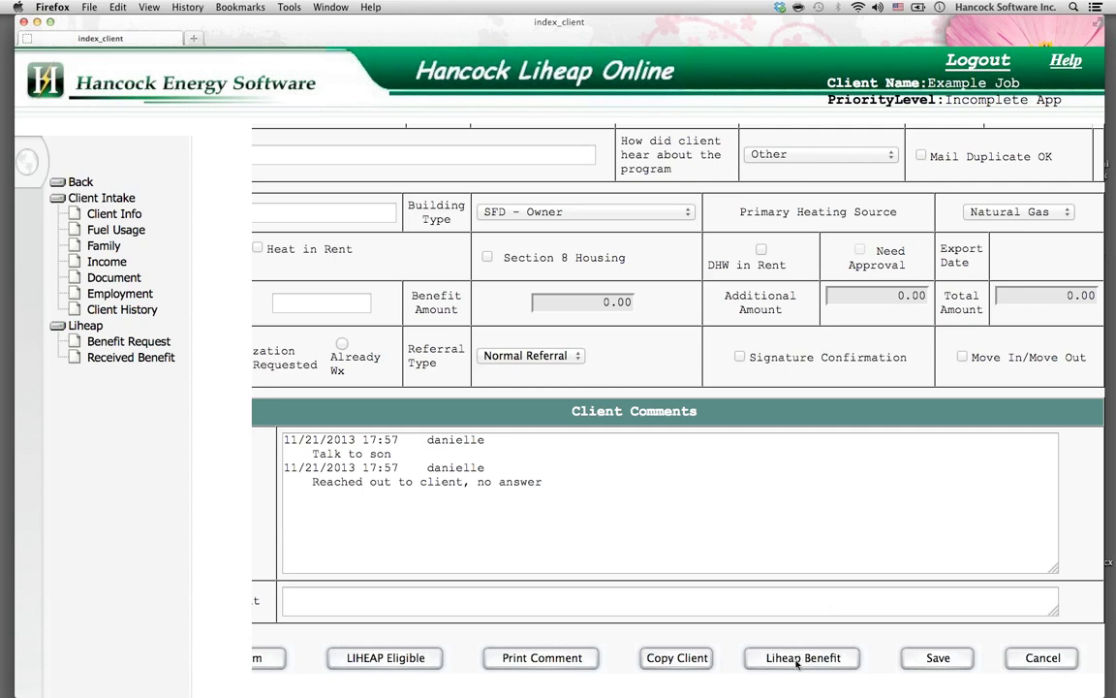
{"action": "double_click", "coordinate": [627, 301]}
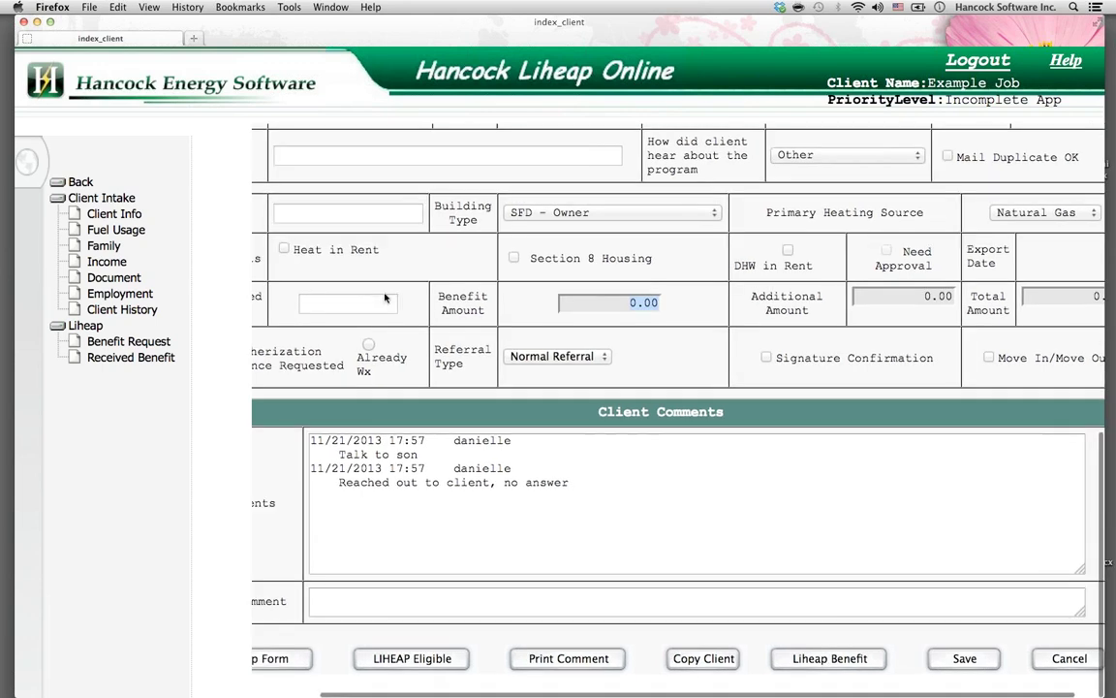
{"action": "scroll", "coordinate": [348, 270], "scroll_direction": "left", "scroll_amount": 3}
{"action": "scroll", "coordinate": [353, 255], "scroll_direction": "up", "scroll_amount": 1}
{"action": "scroll", "coordinate": [353, 254], "scroll_direction": "up", "scroll_amount": 5}
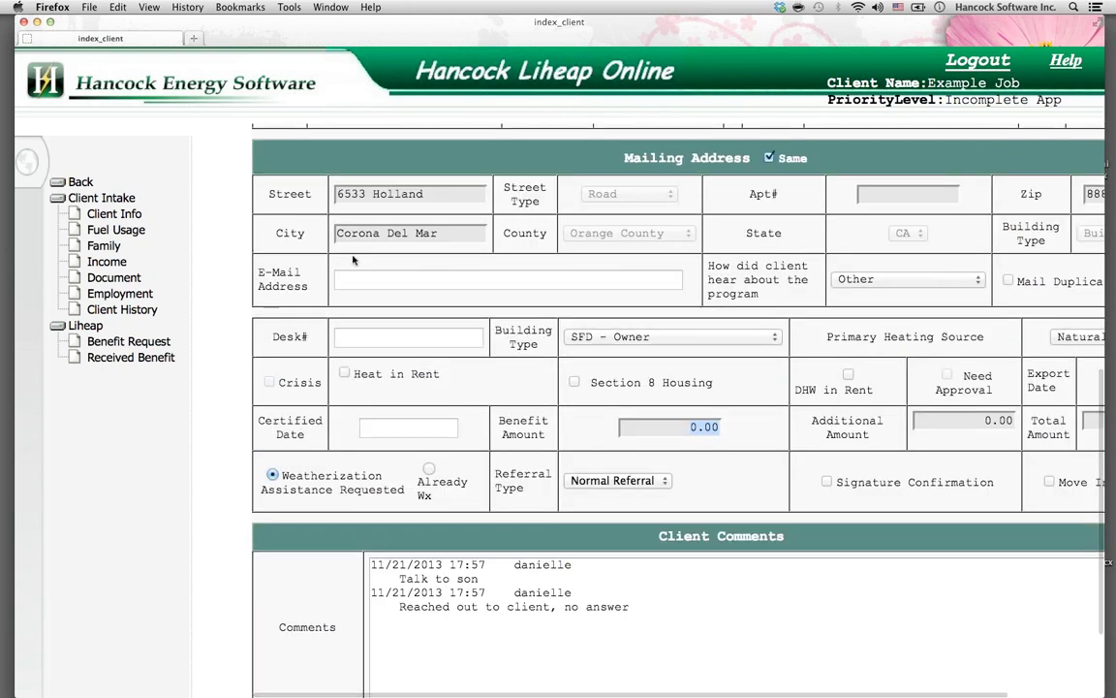
{"action": "scroll", "coordinate": [354, 259], "scroll_direction": "down", "scroll_amount": 1}
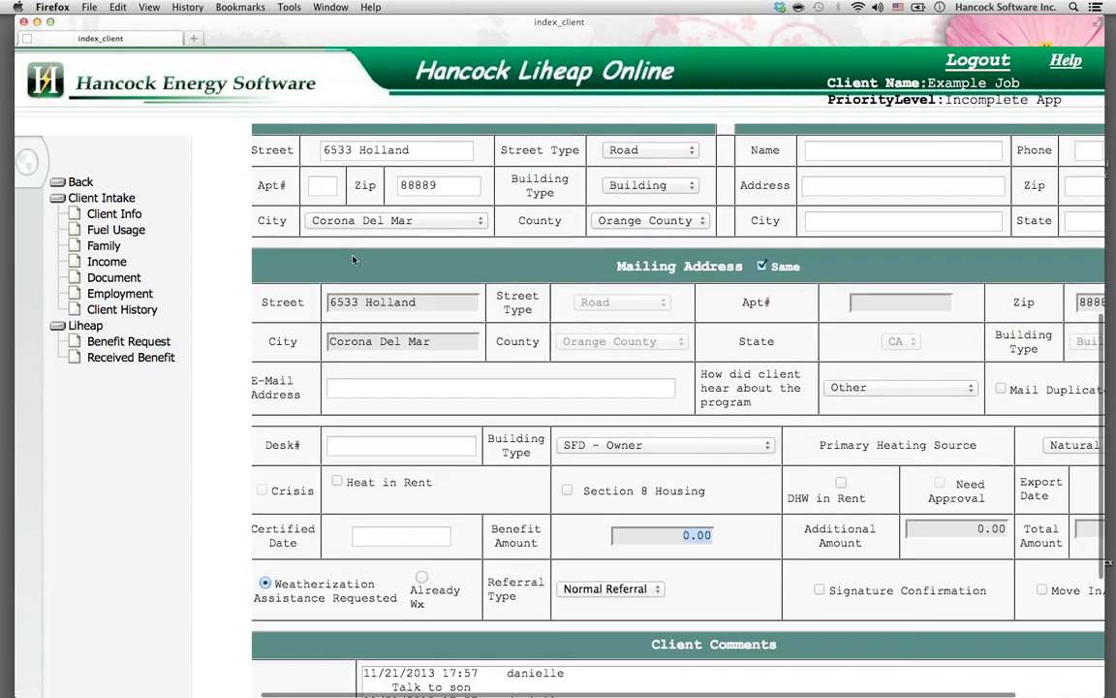
{"action": "scroll", "coordinate": [351, 257], "scroll_direction": "up", "scroll_amount": 2}
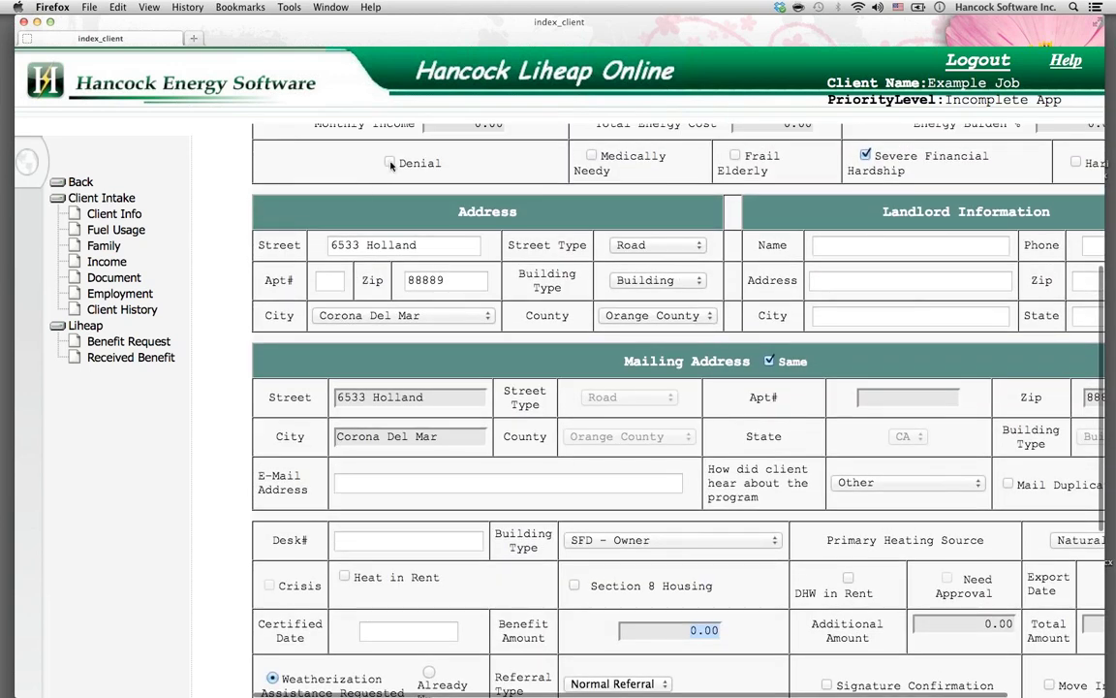
{"action": "left_click", "coordinate": [389, 164]}
{"action": "left_click", "coordinate": [392, 177]}
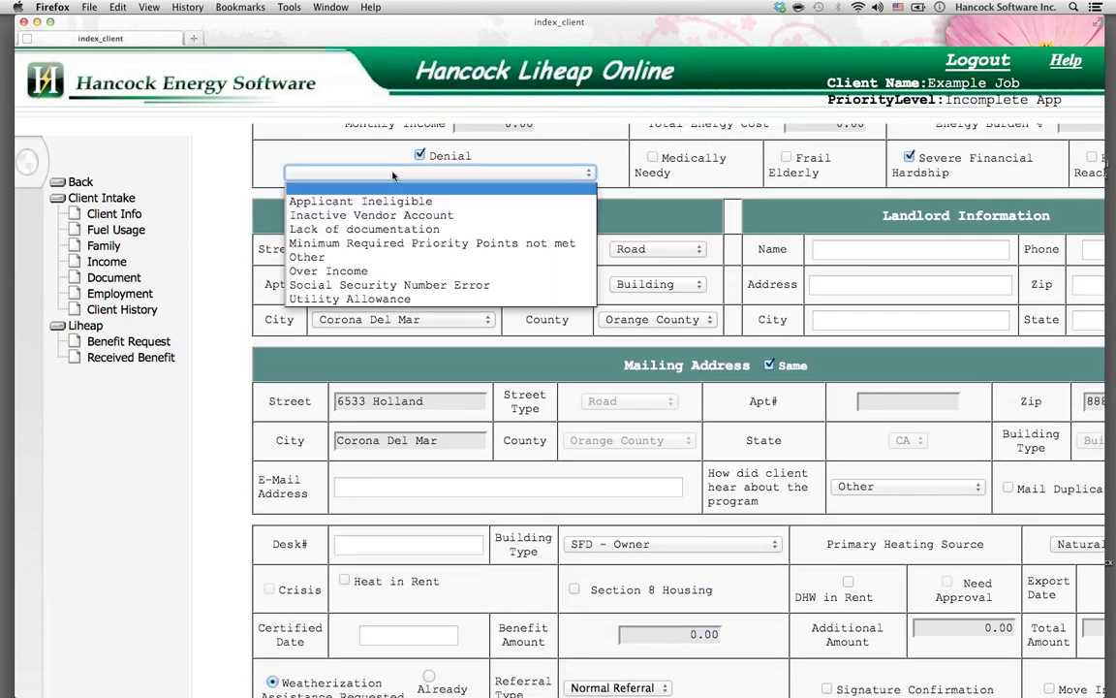
{"action": "left_click", "coordinate": [409, 157]}
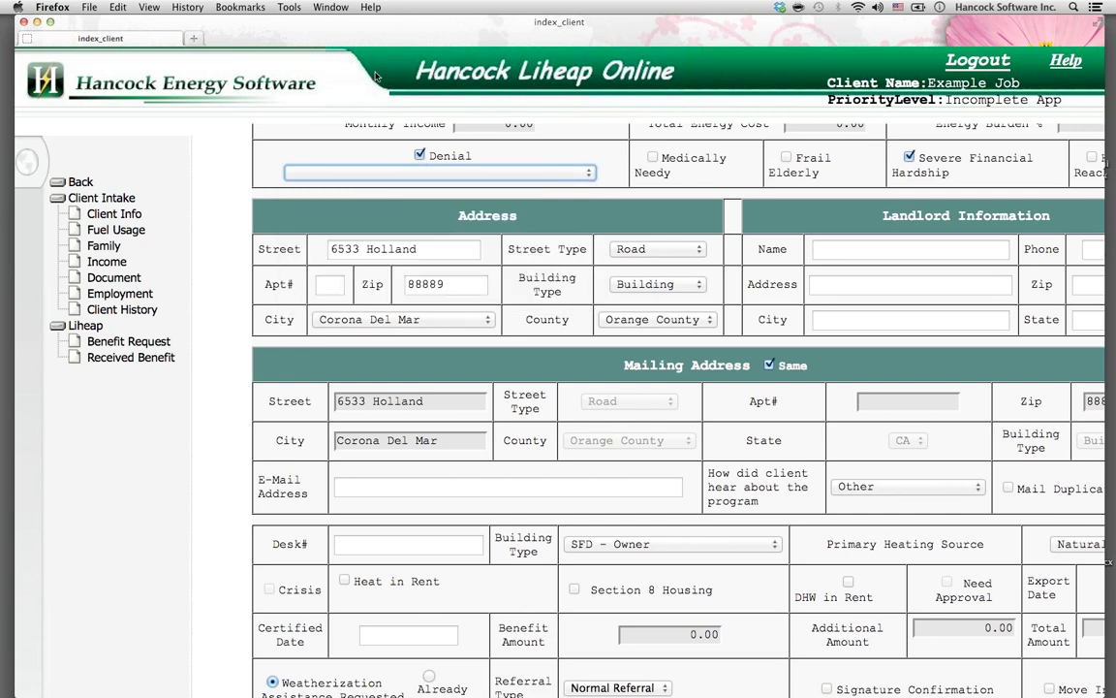
{"action": "left_click", "coordinate": [421, 156]}
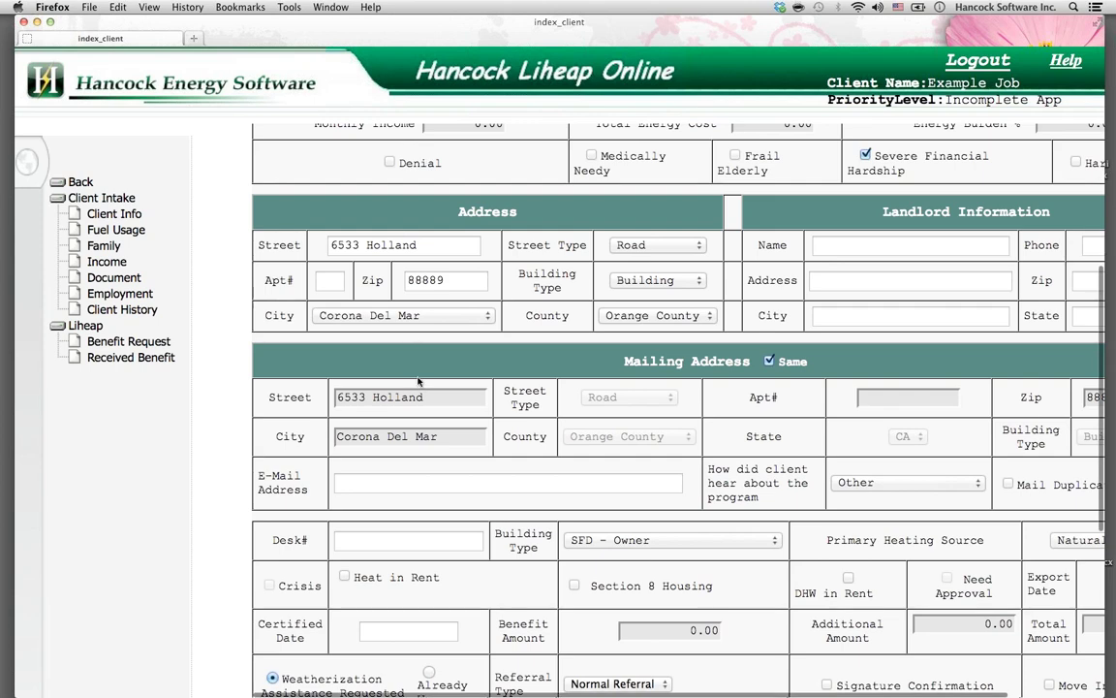
{"action": "scroll", "coordinate": [418, 387], "scroll_direction": "down", "scroll_amount": 5}
- Switch to Keynote and advance to the next client-intake workflow slide
{"action": "key", "text": "super+Tab"}
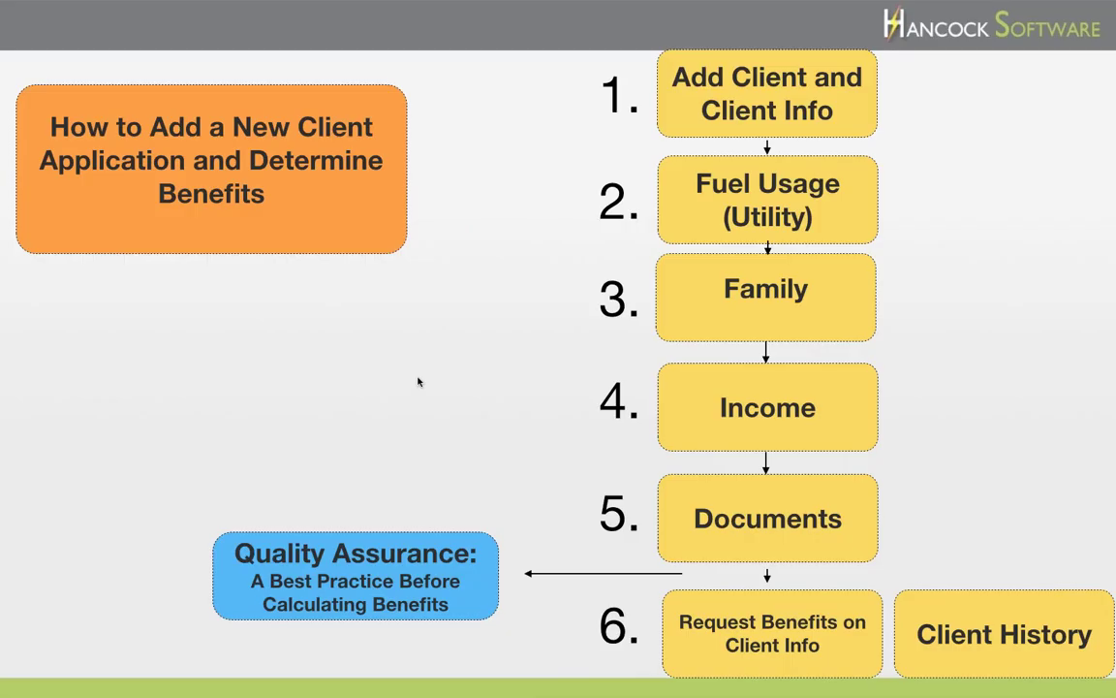
{"action": "key", "text": "Right"}
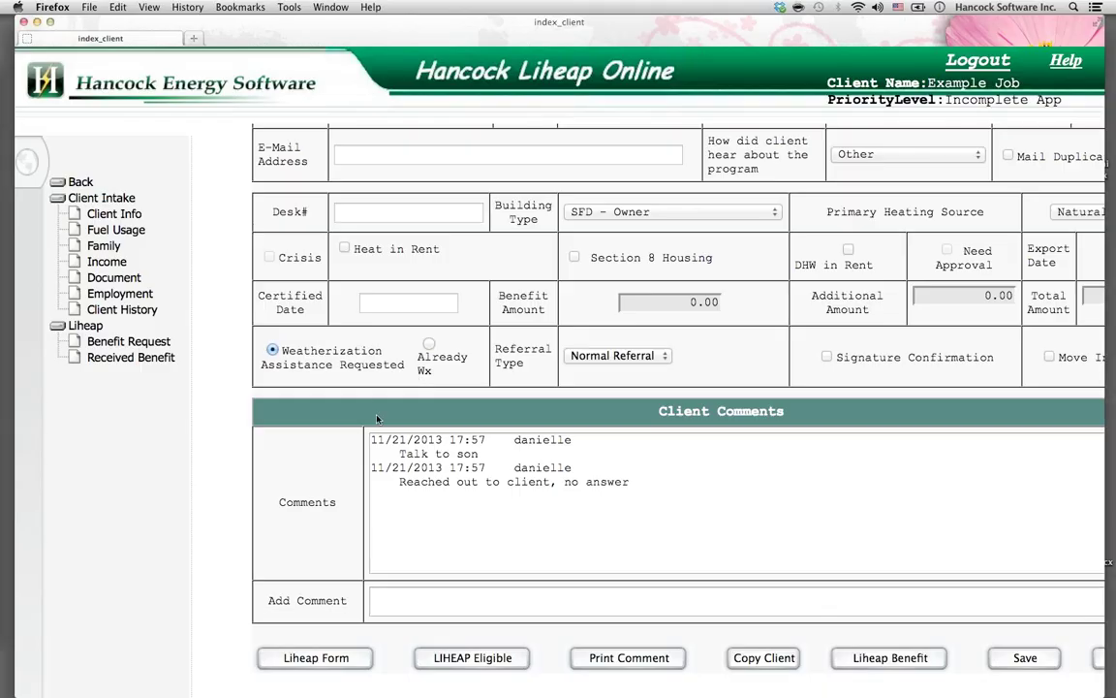
{"action": "scroll", "coordinate": [338, 373], "scroll_direction": "up", "scroll_amount": 10}
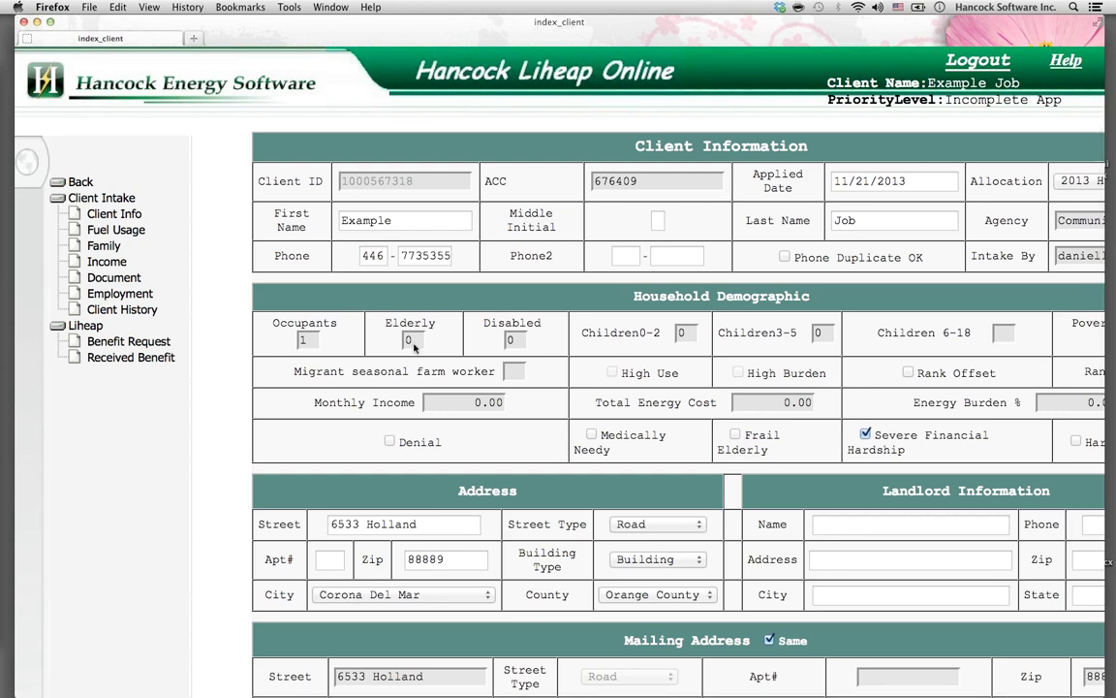
{"action": "key", "text": "super+Tab"}
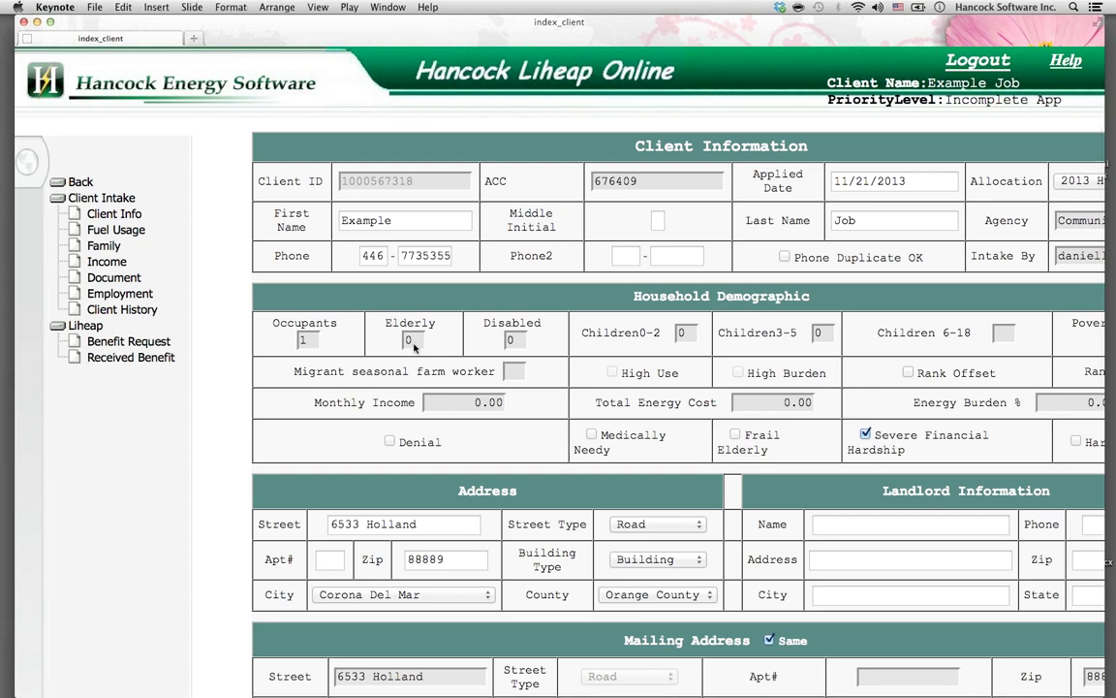
{"action": "key", "text": "super+alt+p"}
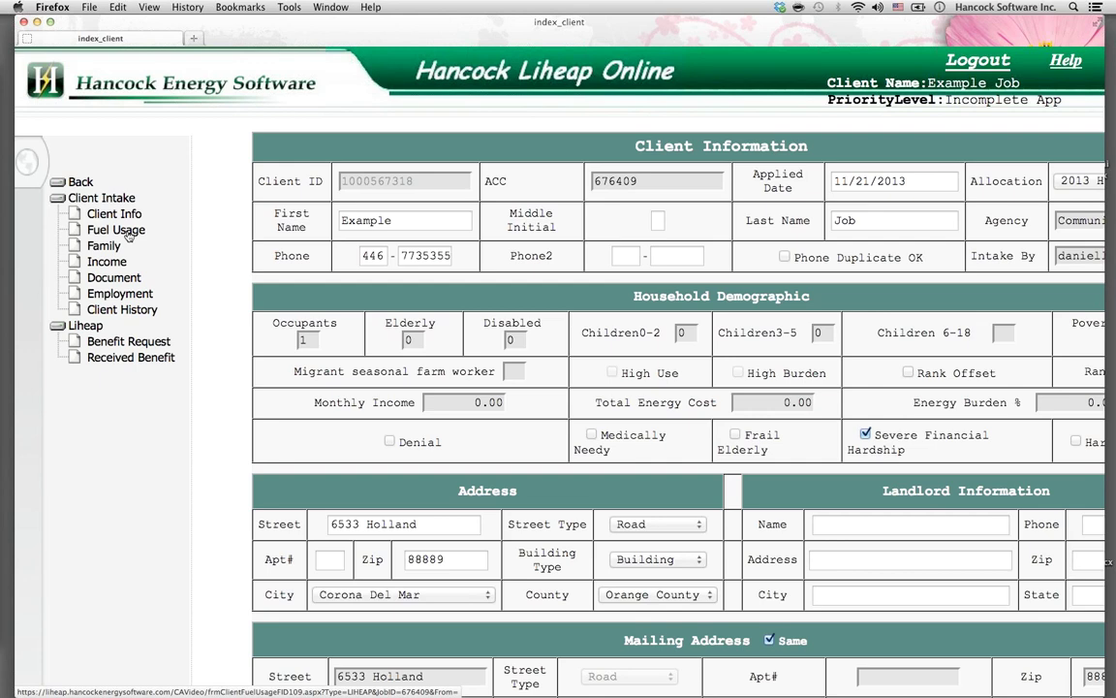
- On Fuel Usage, set utility SDG&E - Gas, enter the account number, and date it 11/21/2013
{"action": "left_click", "coordinate": [128, 236]}
{"action": "left_click", "coordinate": [458, 181]}
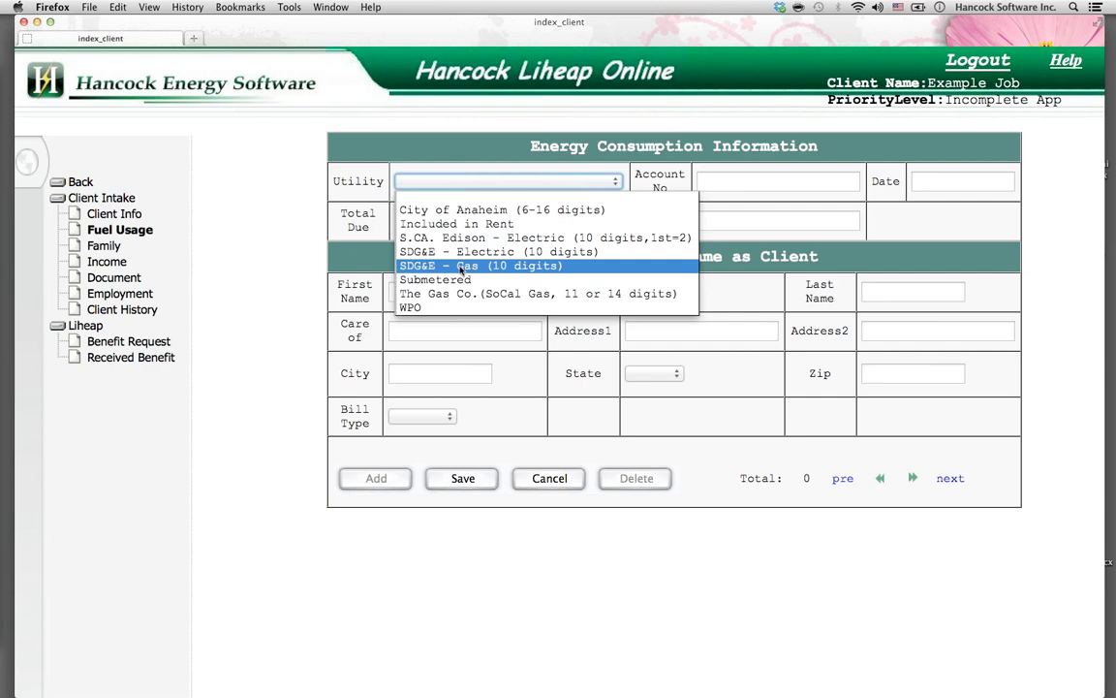
{"action": "left_click", "coordinate": [481, 266]}
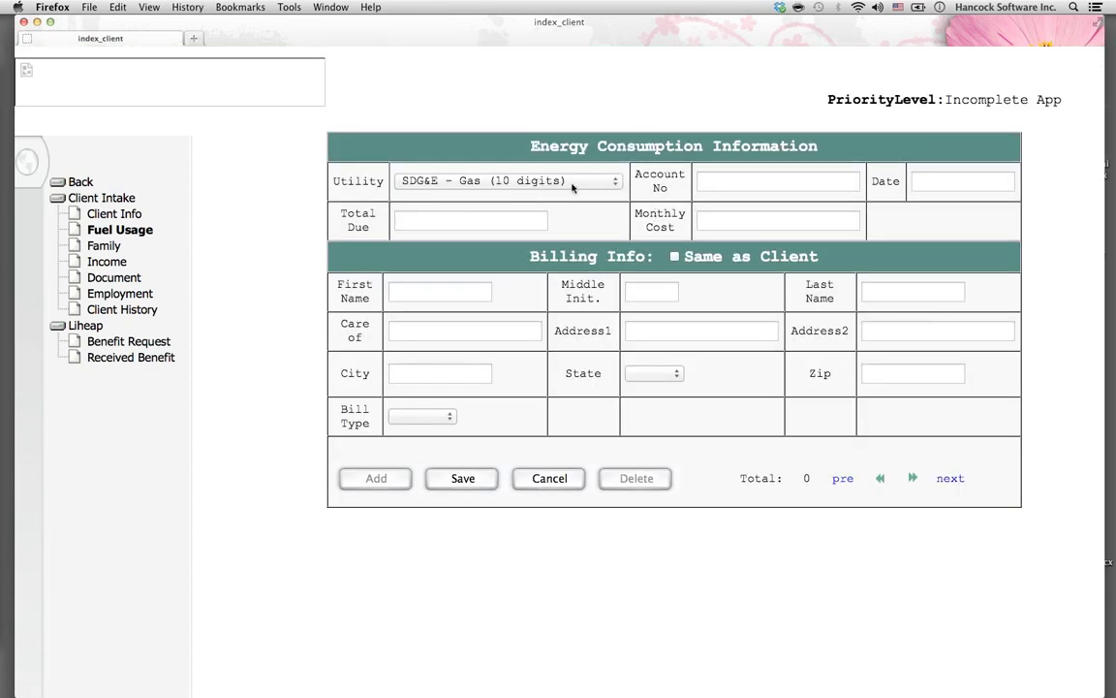
{"action": "left_click", "coordinate": [732, 180]}
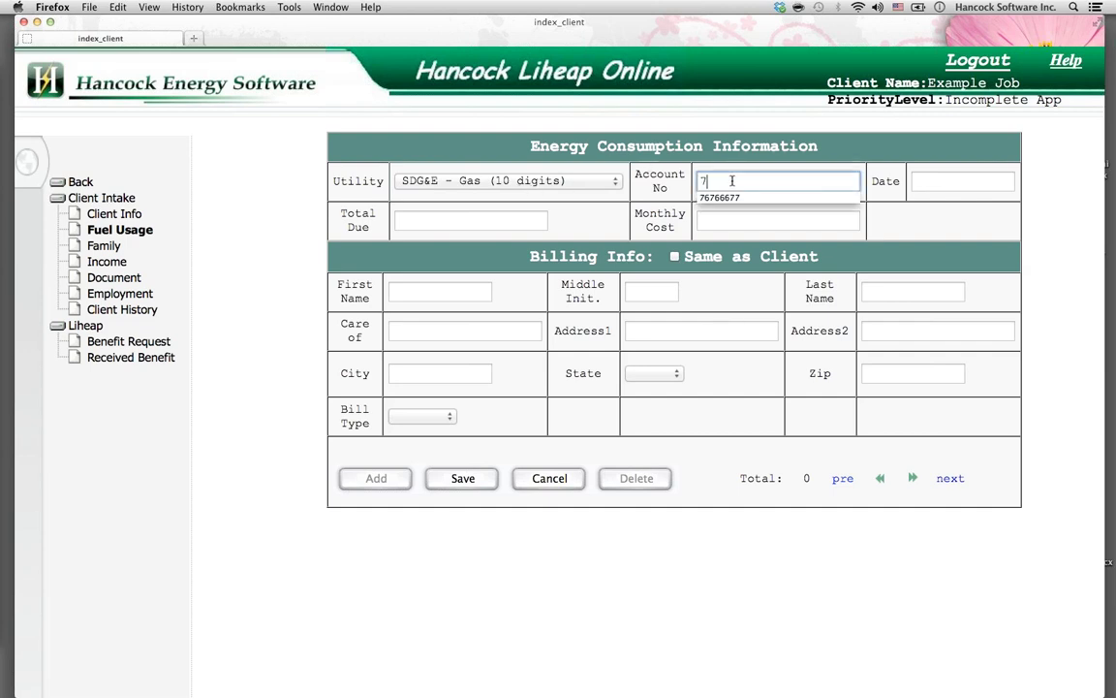
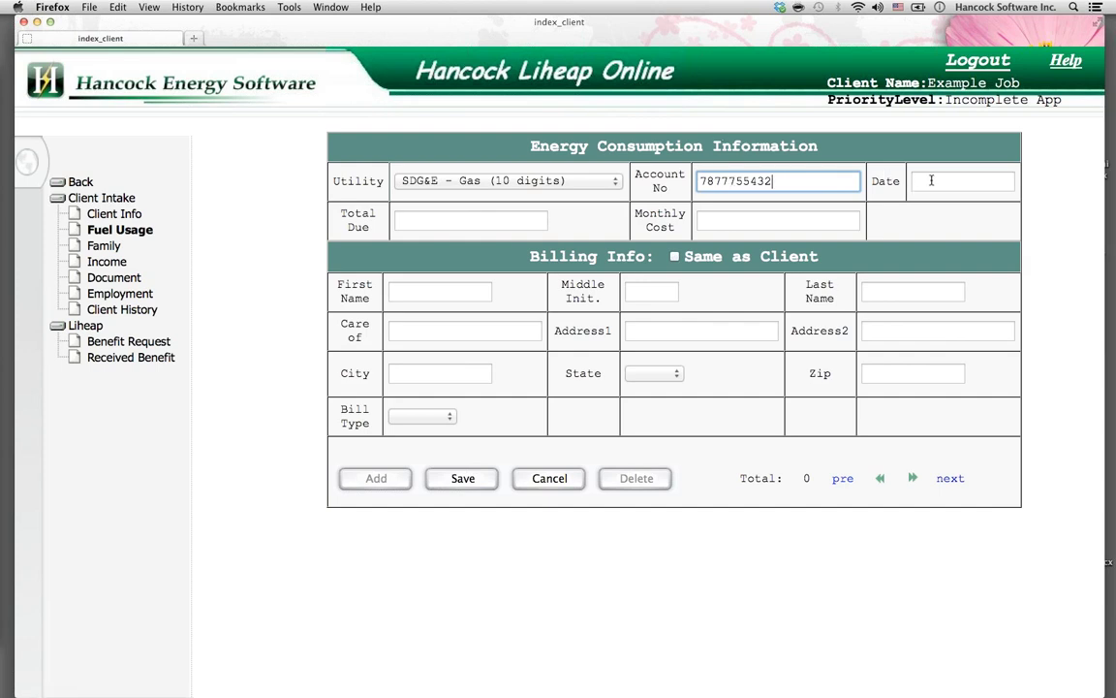
{"action": "left_click", "coordinate": [927, 181]}
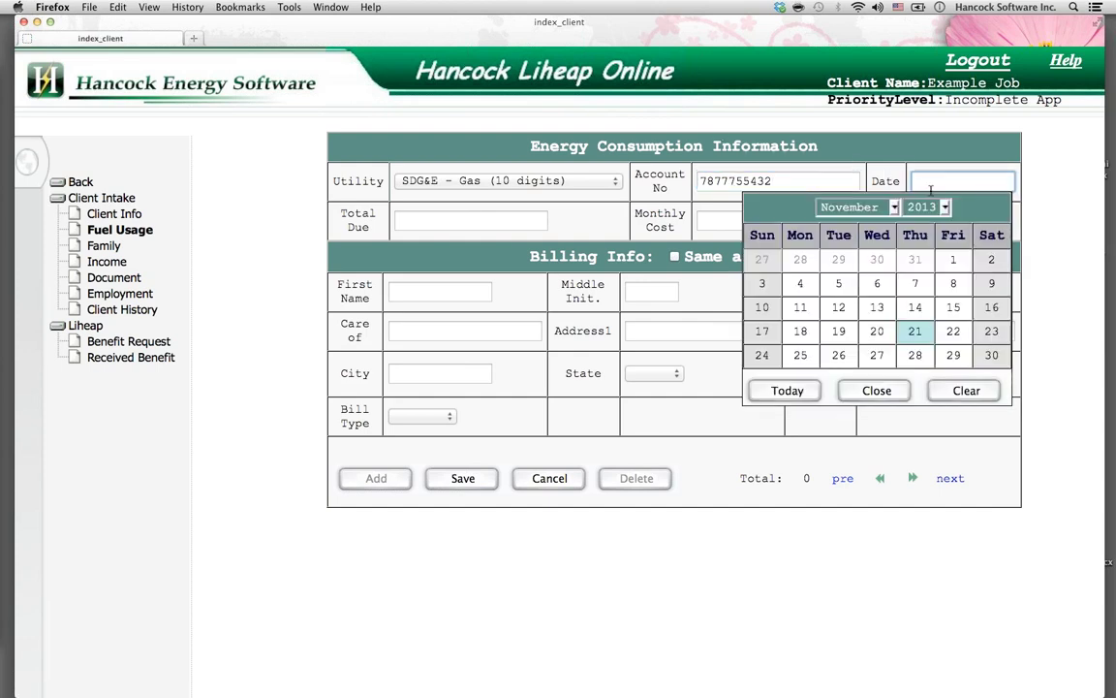
{"action": "left_click", "coordinate": [788, 390]}
- Enter 300 for Total Due and Monthly Cost, and copy billing info from the client
{"action": "left_click", "coordinate": [474, 222]}
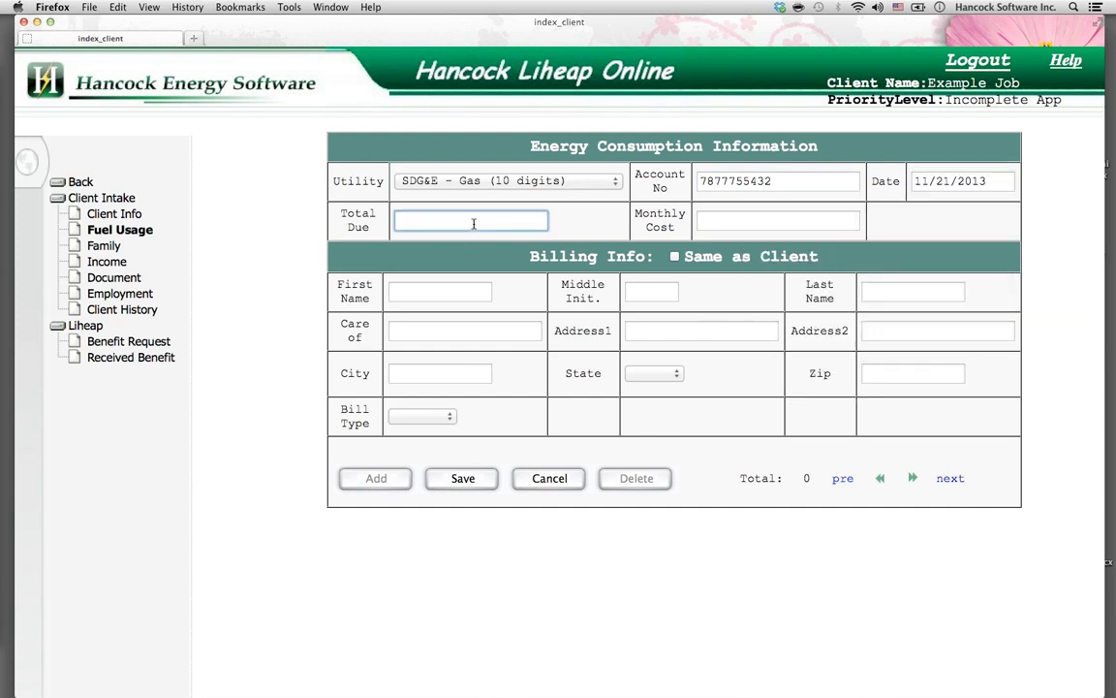
{"action": "type", "text": "300"}
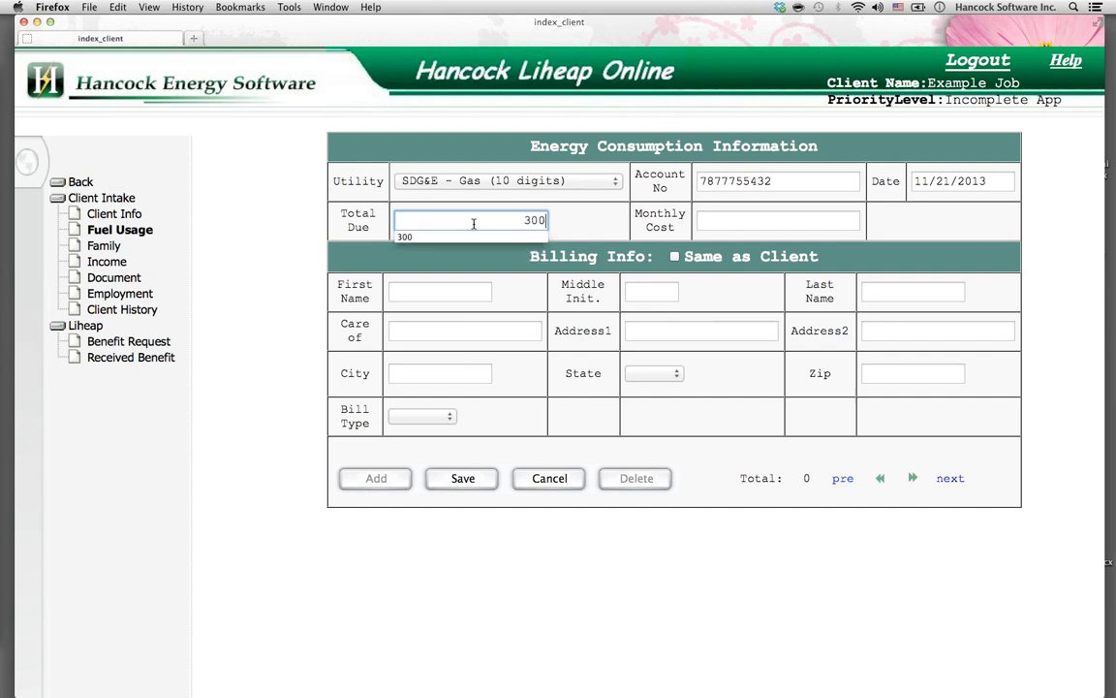
{"action": "key", "text": "Down"}
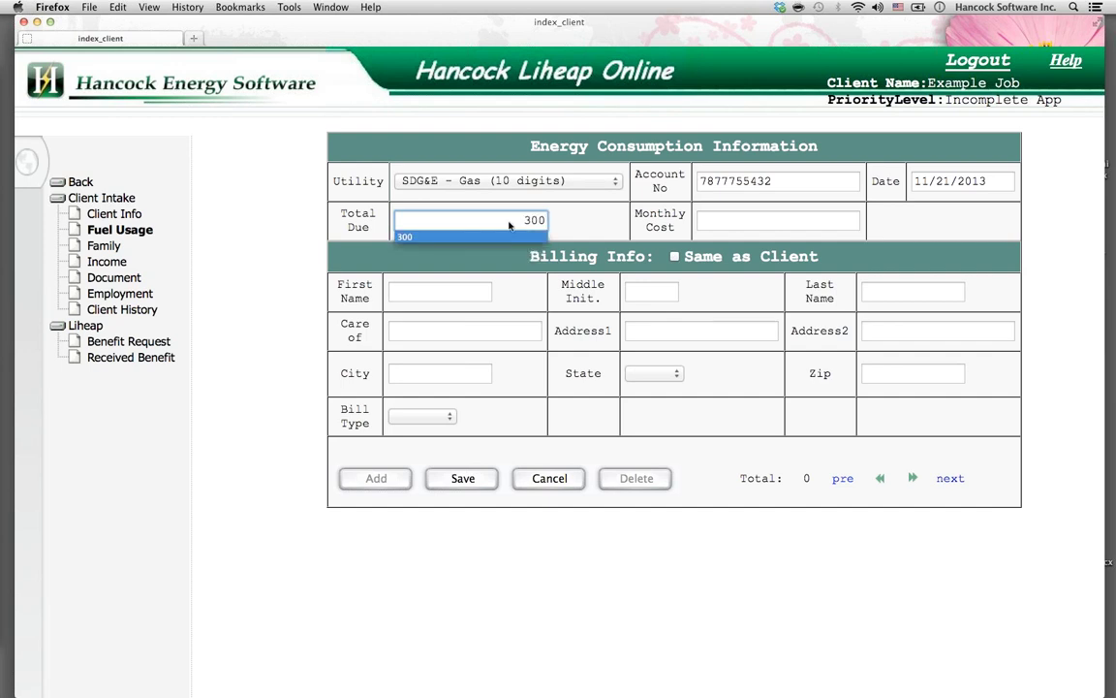
{"action": "key", "text": "Return"}
{"action": "left_click", "coordinate": [766, 219]}
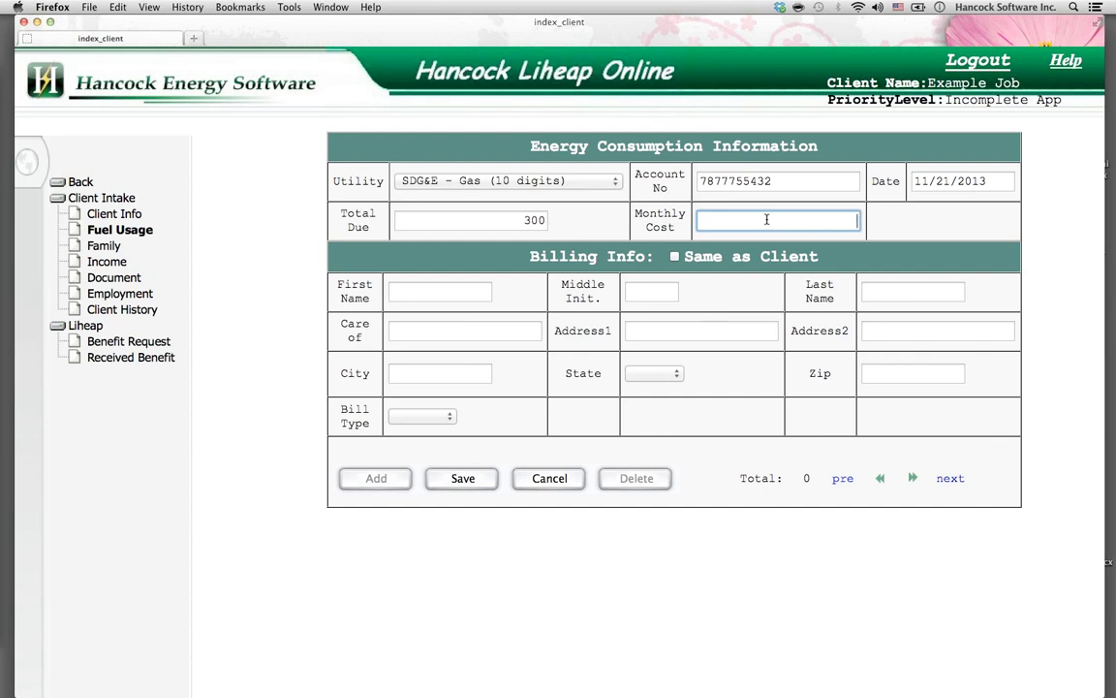
{"action": "type", "text": "300"}
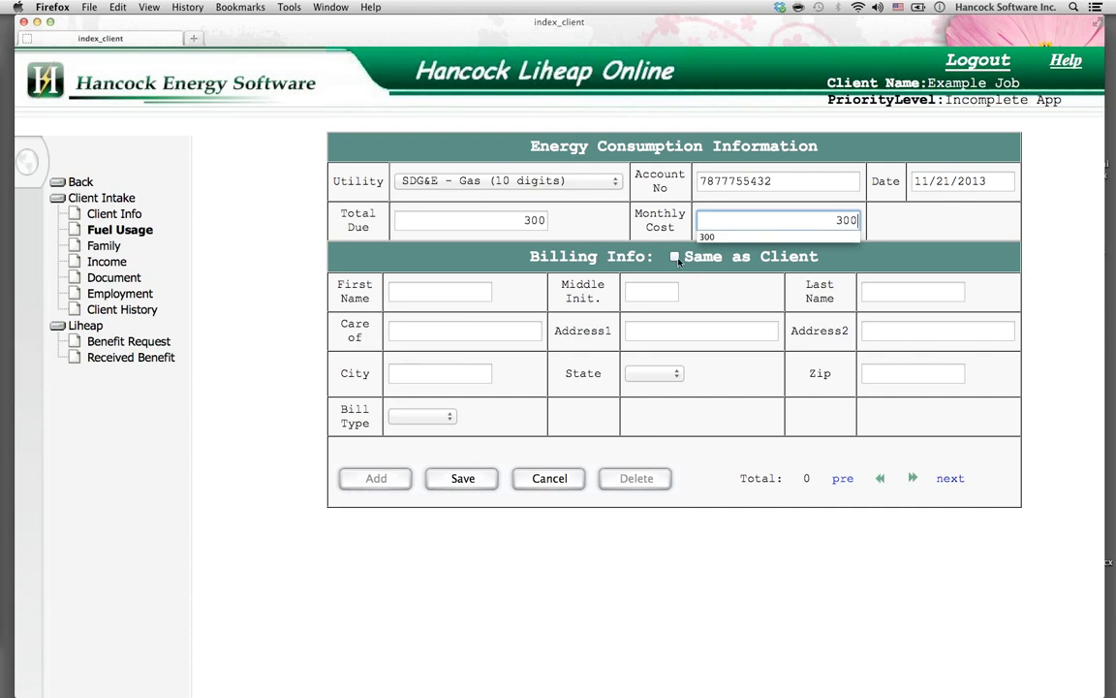
{"action": "key", "text": "Escape"}
{"action": "left_click", "coordinate": [676, 257]}
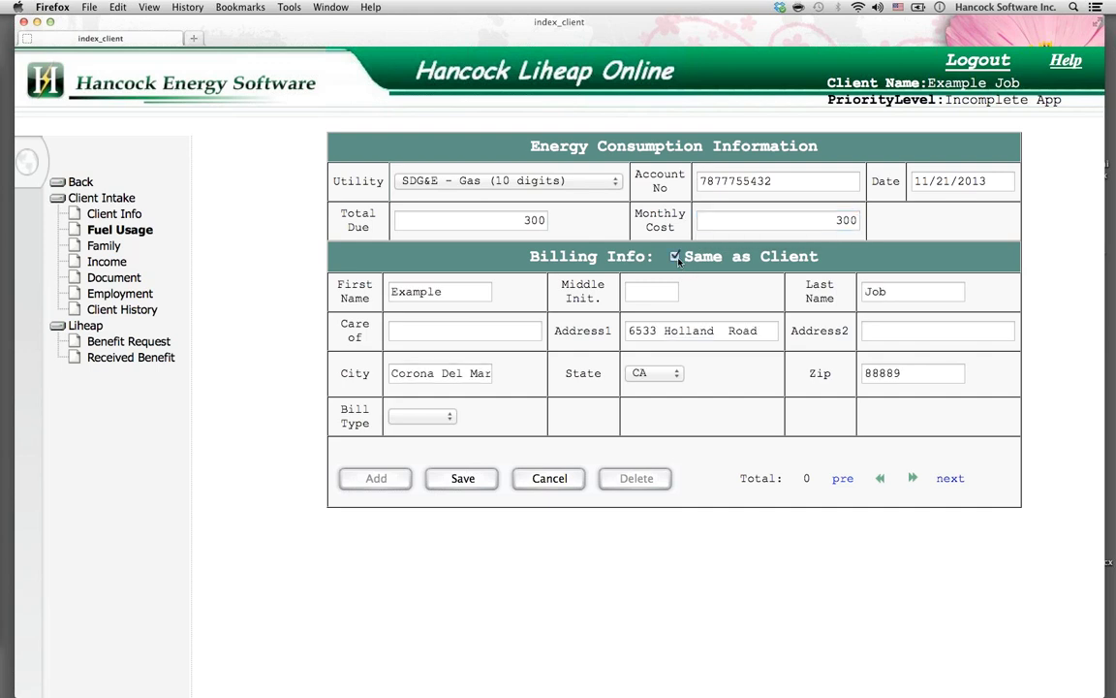
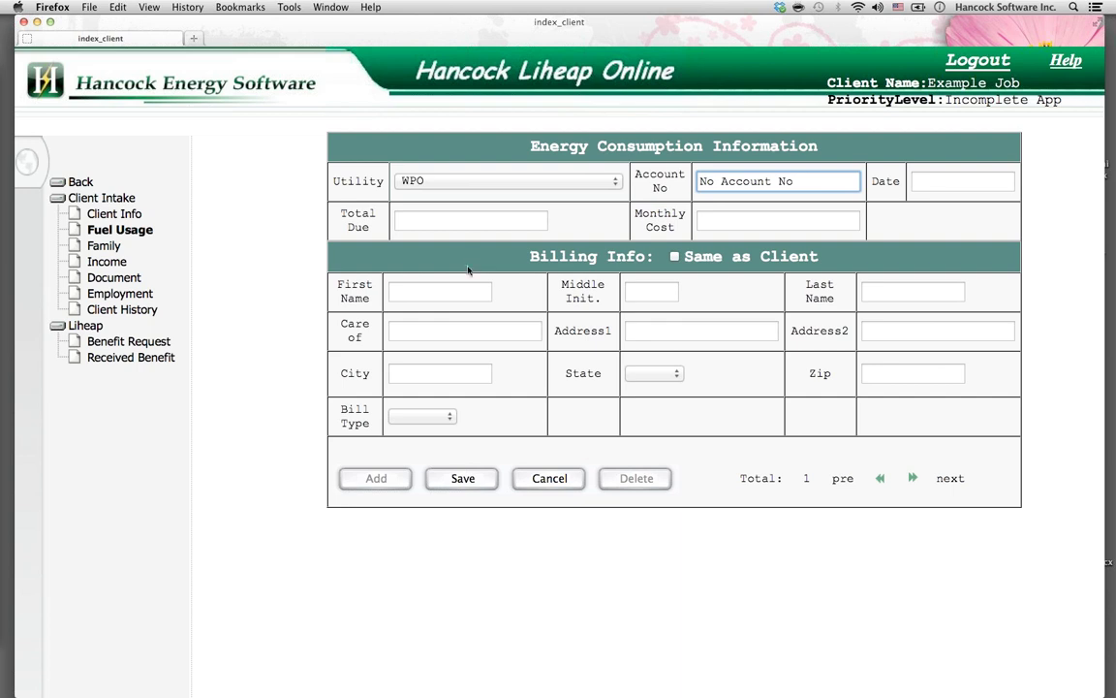
- Set the billing date to today with 200 total due and 200 monthly cost
{"action": "left_click", "coordinate": [933, 182]}
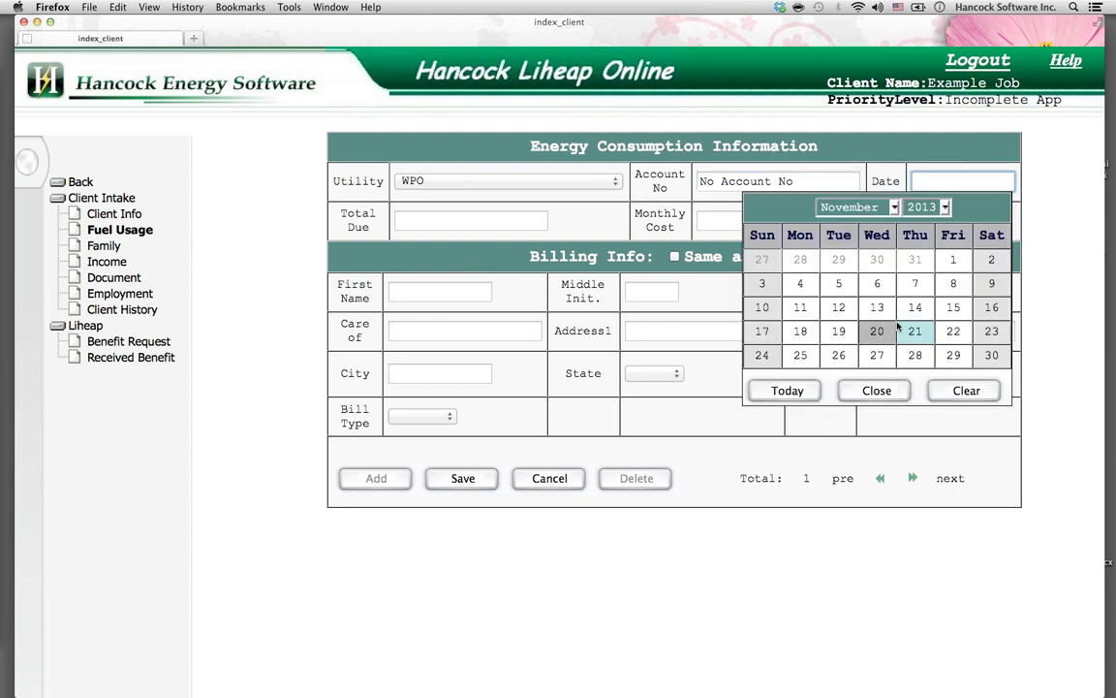
{"action": "left_click", "coordinate": [787, 391]}
{"action": "left_click", "coordinate": [422, 217]}
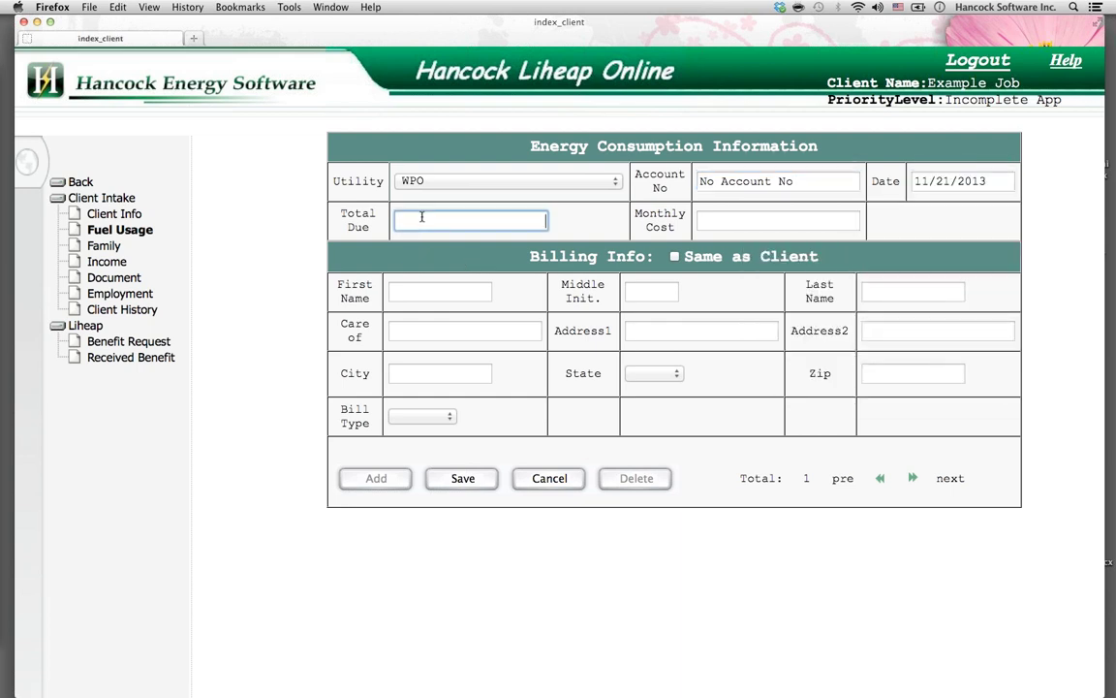
{"action": "type", "text": "200"}
{"action": "left_click", "coordinate": [743, 215]}
{"action": "type", "text": "200"}
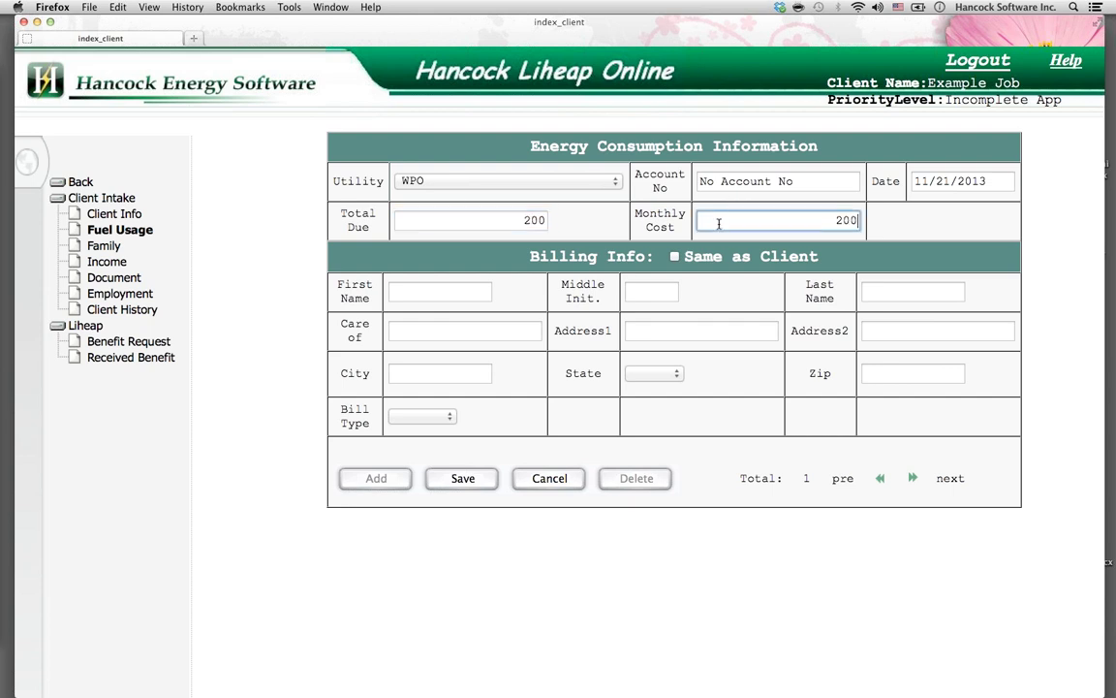
- Mark billing info as Same as Client and save the WPO billing record
{"action": "left_click", "coordinate": [463, 485]}
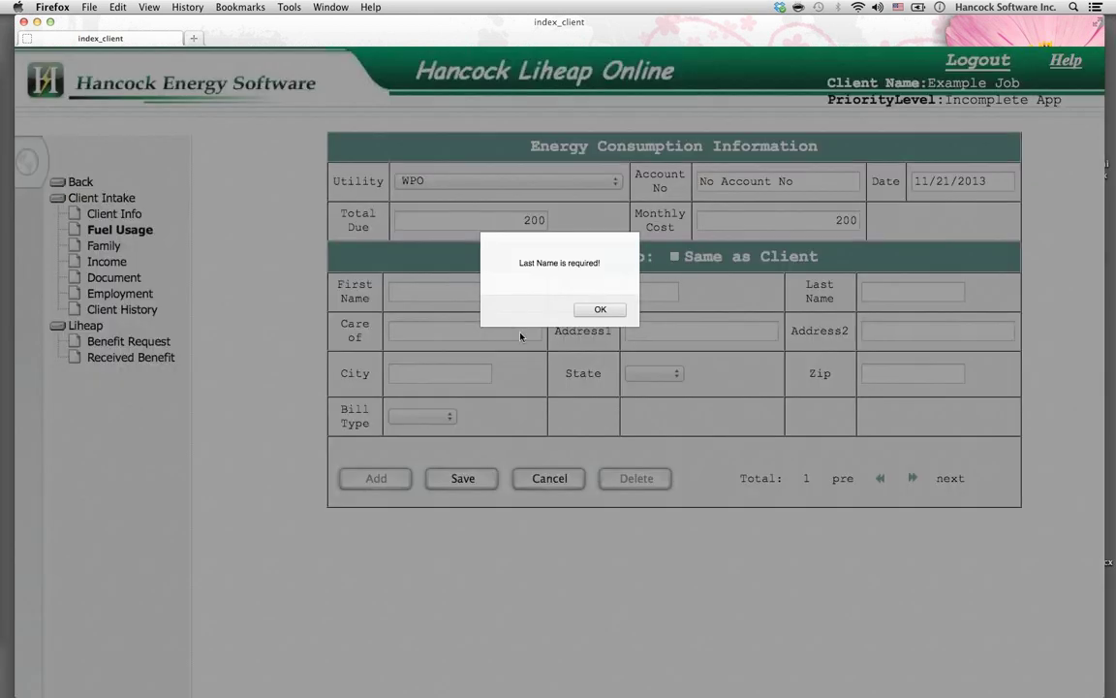
{"action": "left_click", "coordinate": [600, 311]}
{"action": "left_click", "coordinate": [674, 256]}
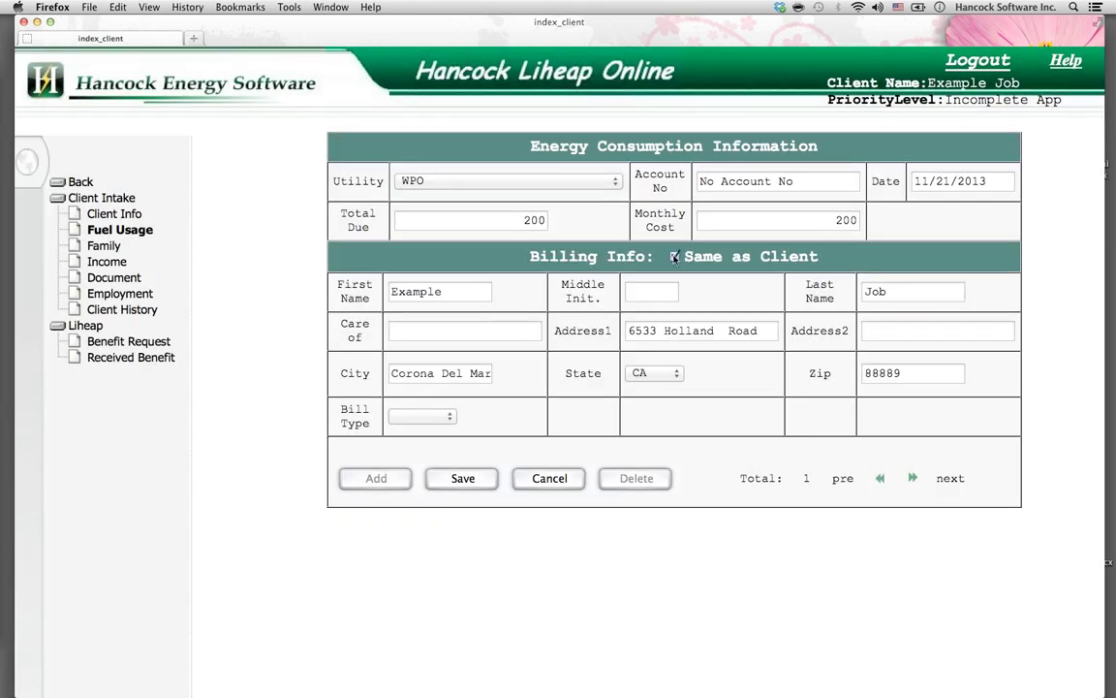
{"action": "left_click", "coordinate": [459, 479]}
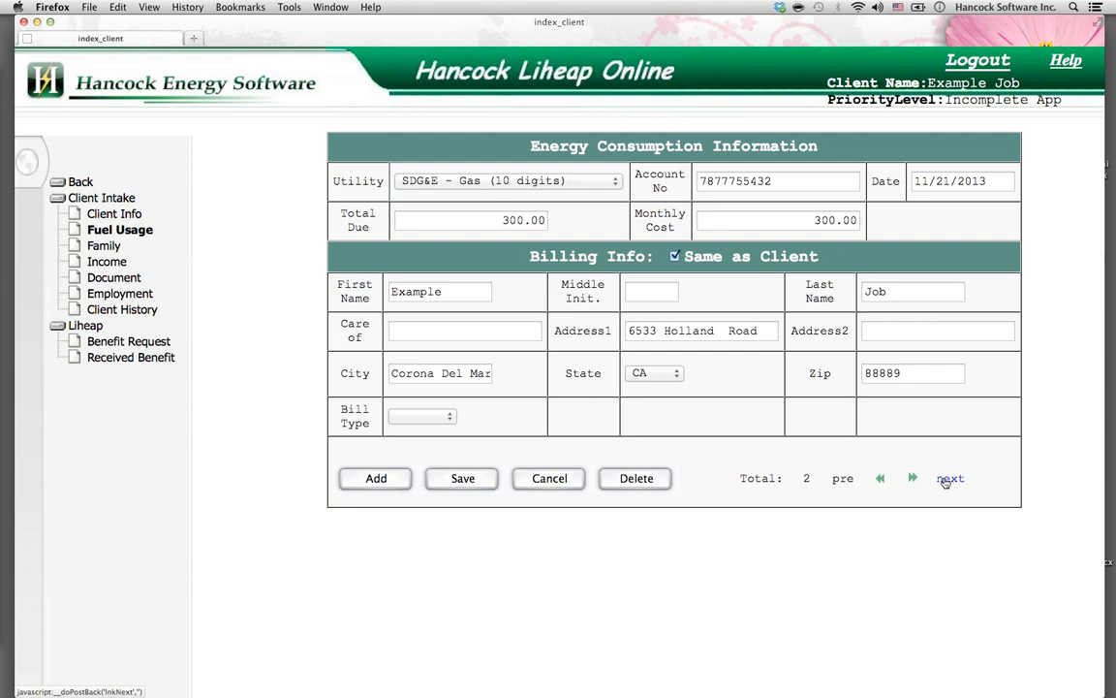
{"action": "key", "text": "super+Tab"}
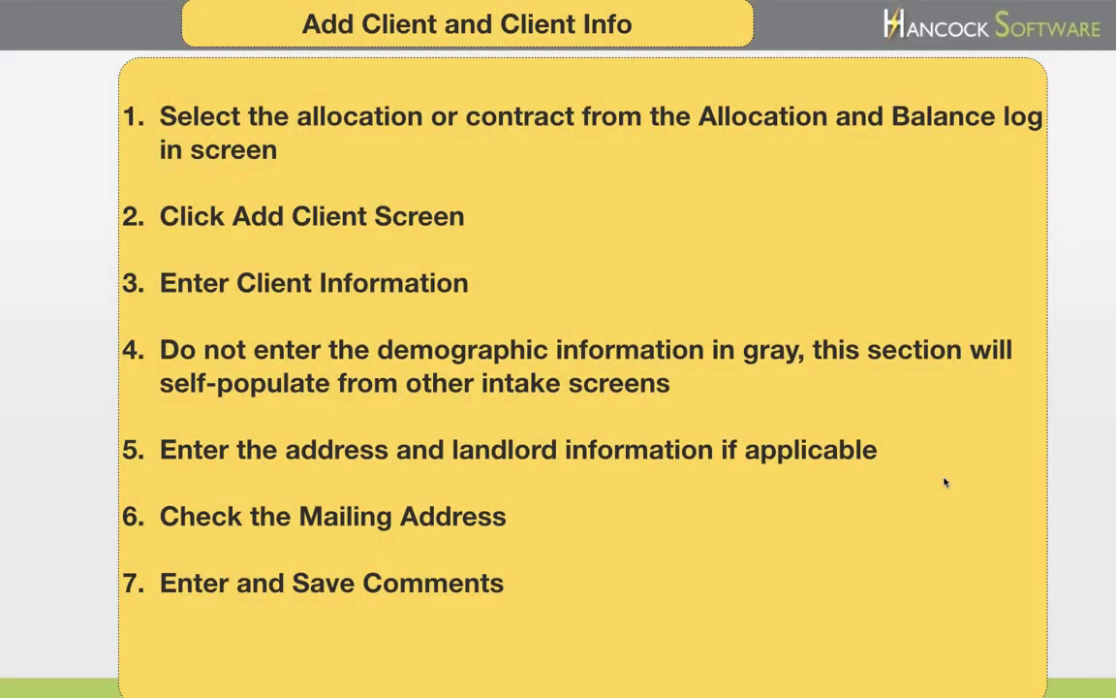
{"action": "key", "text": "Right"}
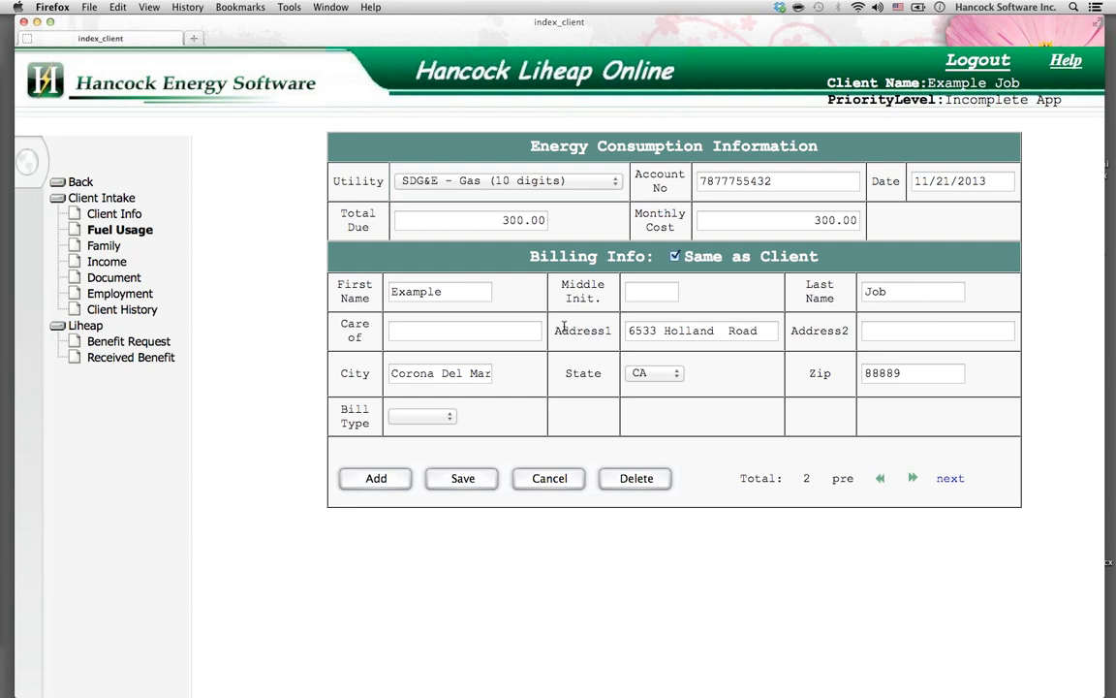
- Go to the Client Family Member page under Client Intake's Family section
{"action": "left_click", "coordinate": [105, 247]}
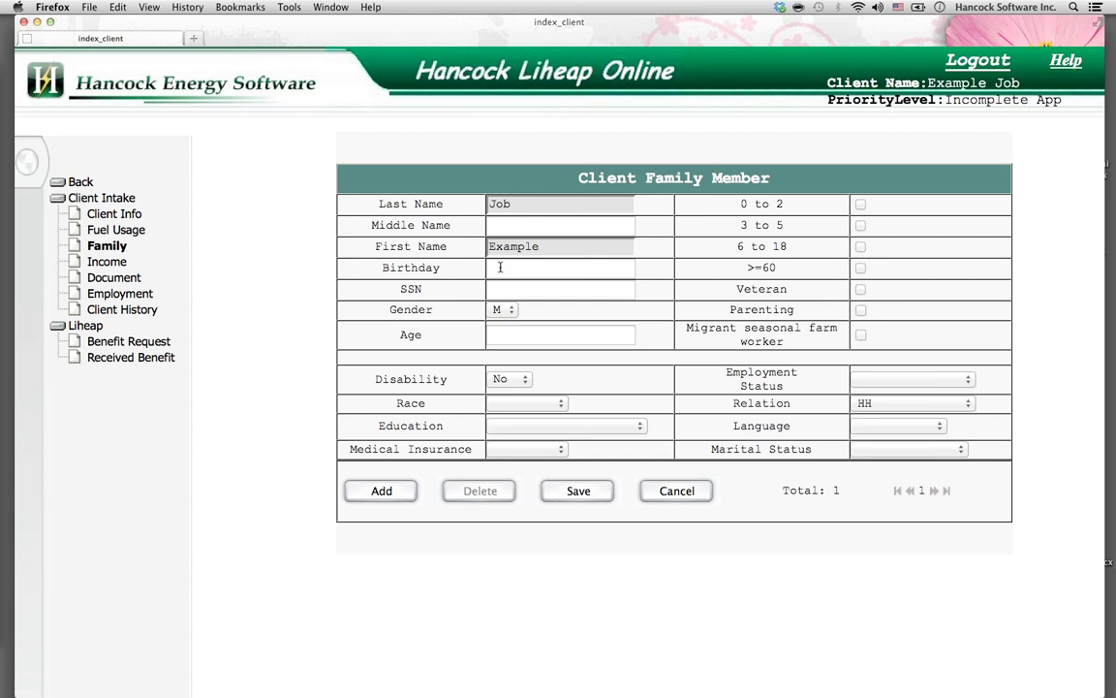
- Enter the head of household's age 55, gender M and social security number
{"action": "left_click", "coordinate": [514, 332]}
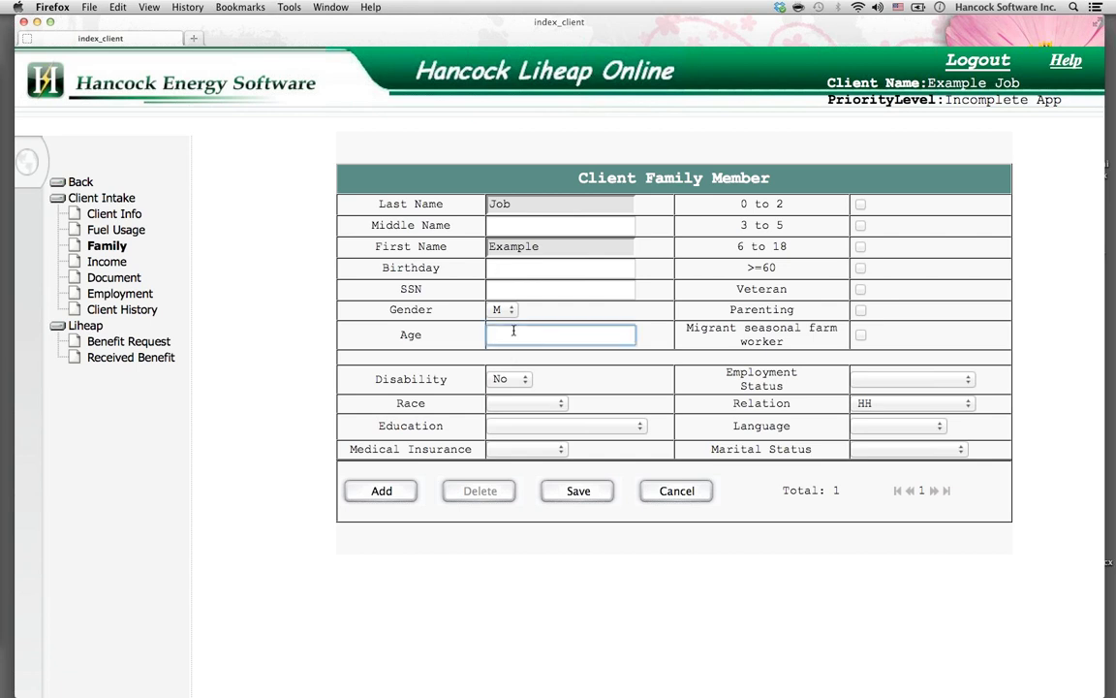
{"action": "type", "text": "55"}
{"action": "left_click", "coordinate": [499, 310]}
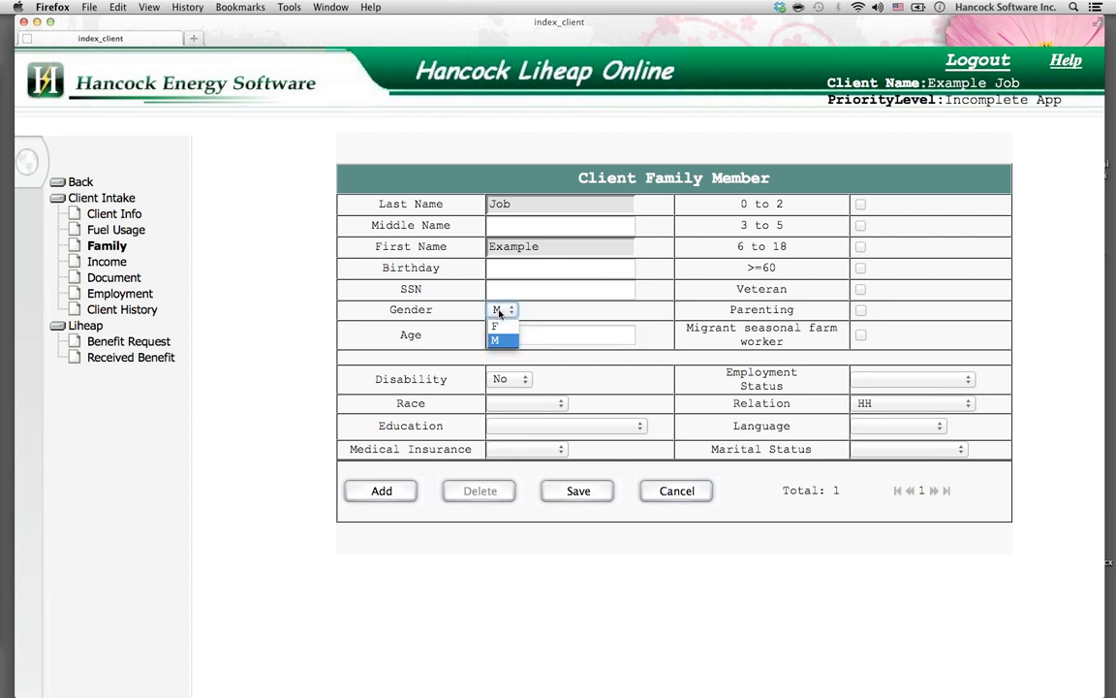
{"action": "left_click", "coordinate": [447, 324]}
{"action": "left_click", "coordinate": [502, 284]}
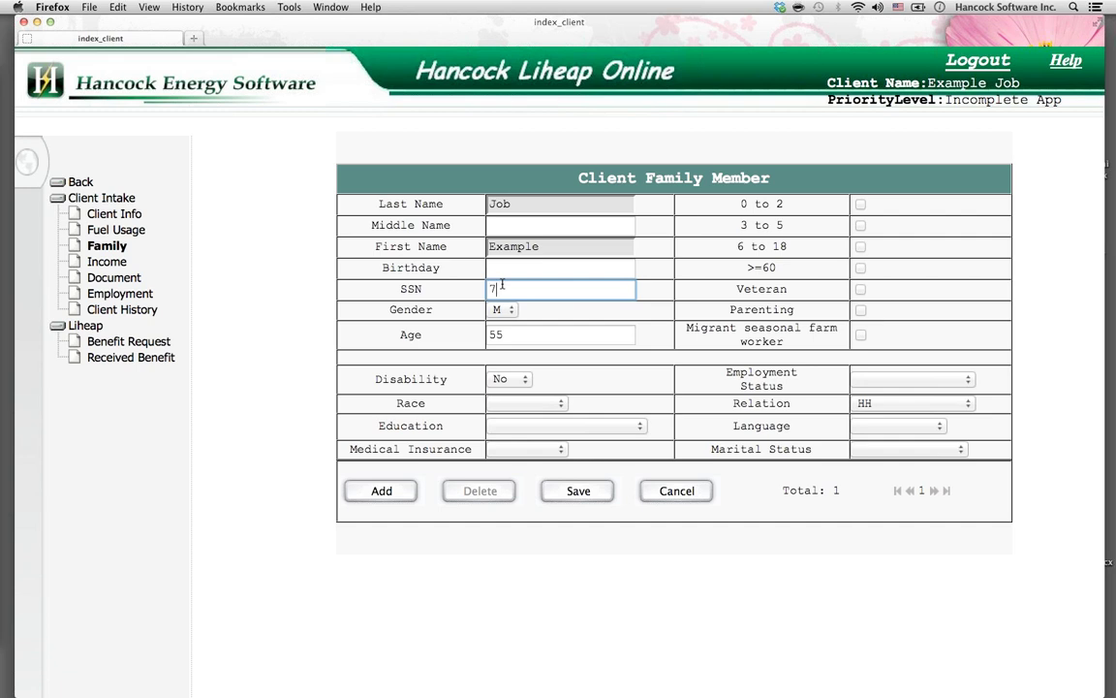
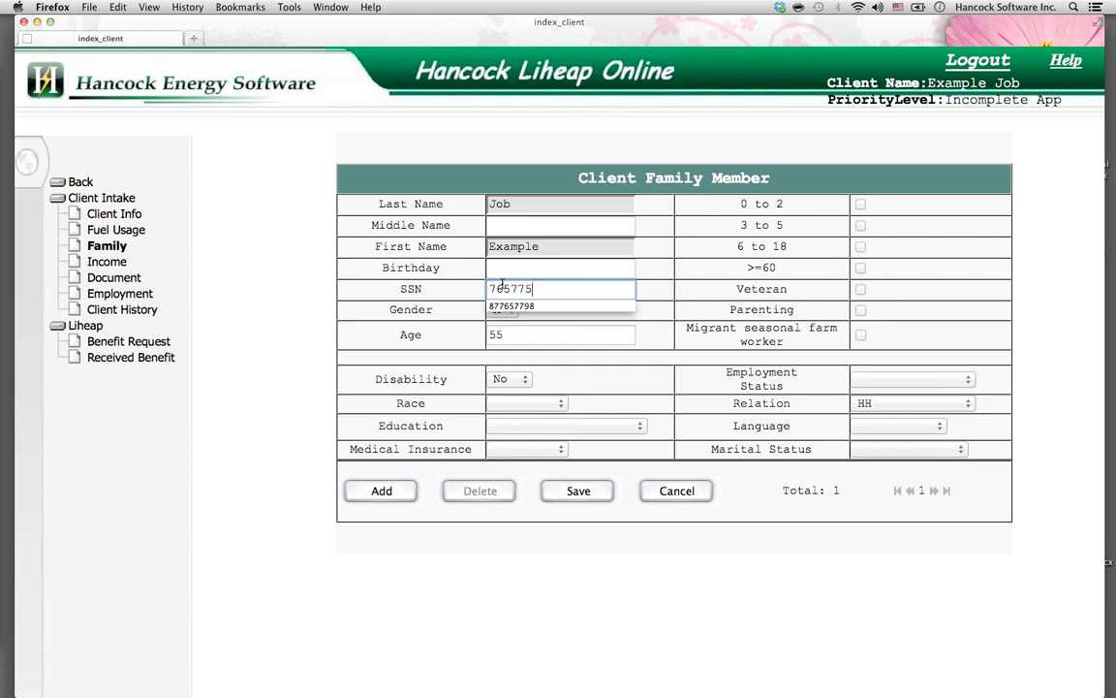
- Keep disability at No and set race to Other
{"action": "left_click", "coordinate": [519, 401]}
{"action": "left_click", "coordinate": [518, 401]}
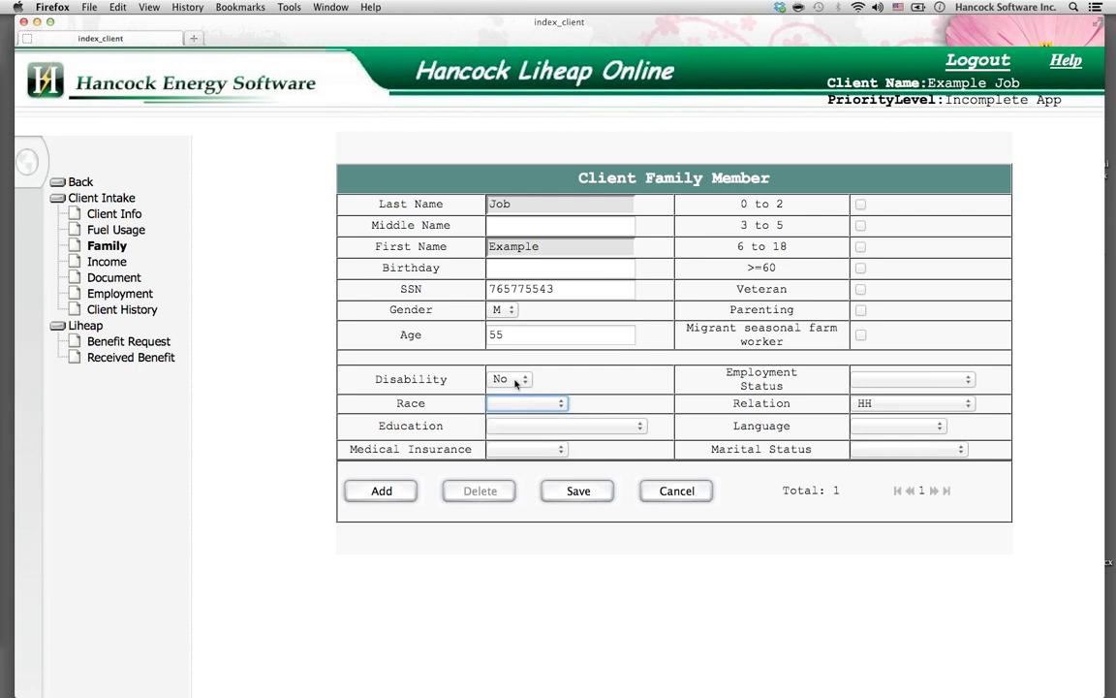
{"action": "left_click", "coordinate": [508, 379]}
{"action": "left_click", "coordinate": [558, 392]}
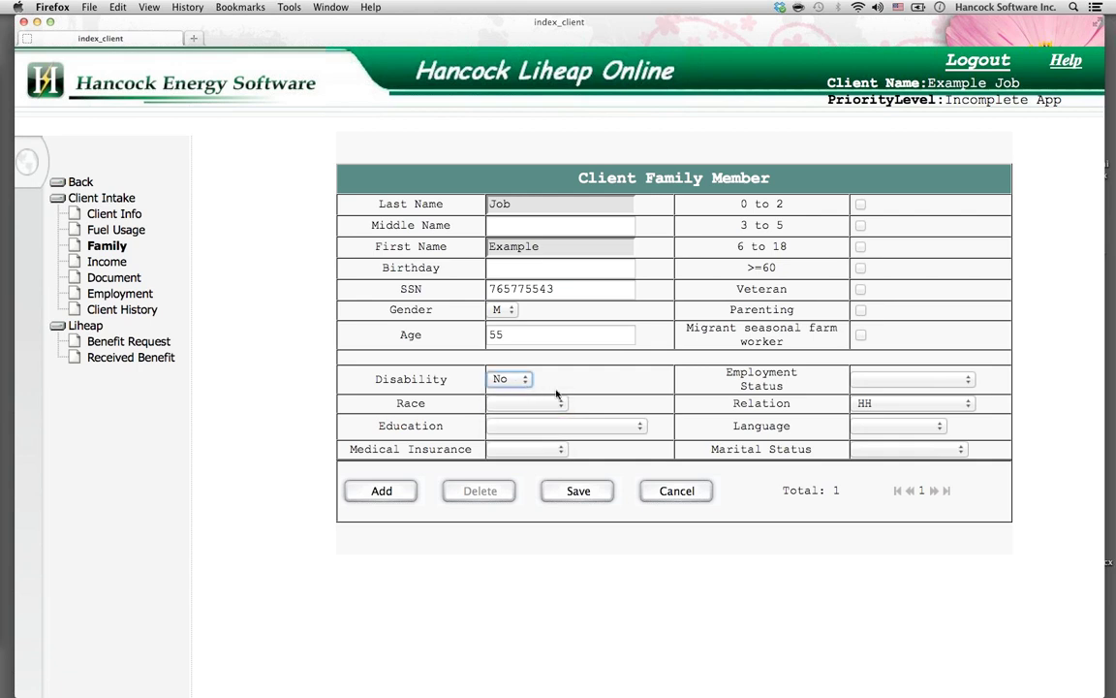
{"action": "left_click", "coordinate": [558, 403]}
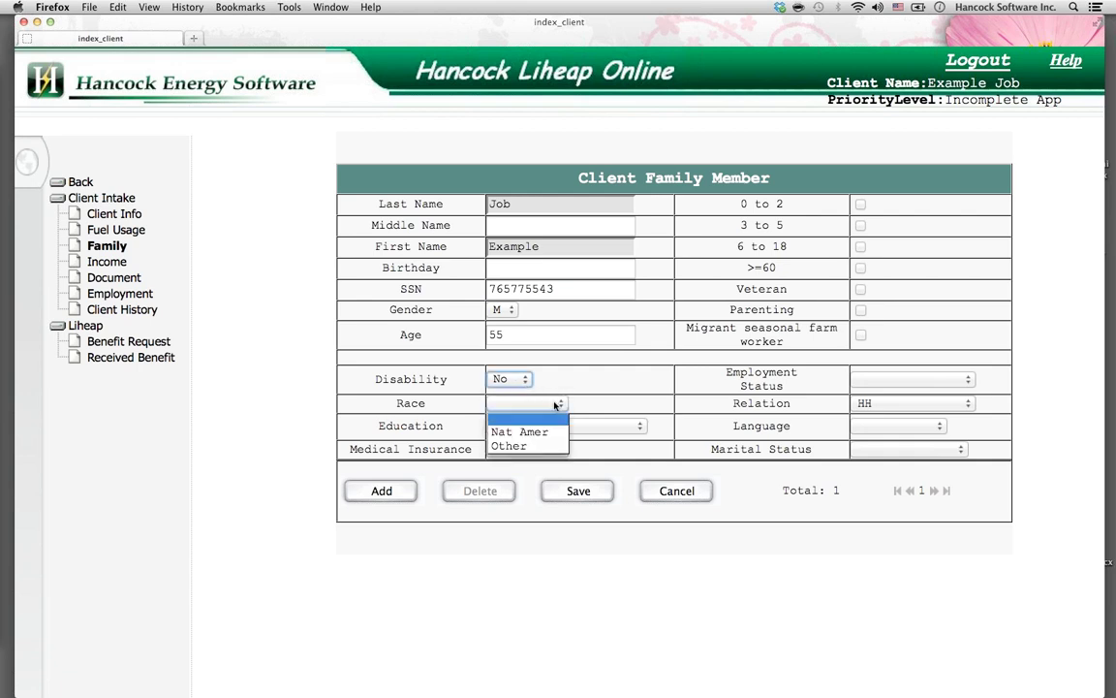
{"action": "left_click", "coordinate": [518, 445]}
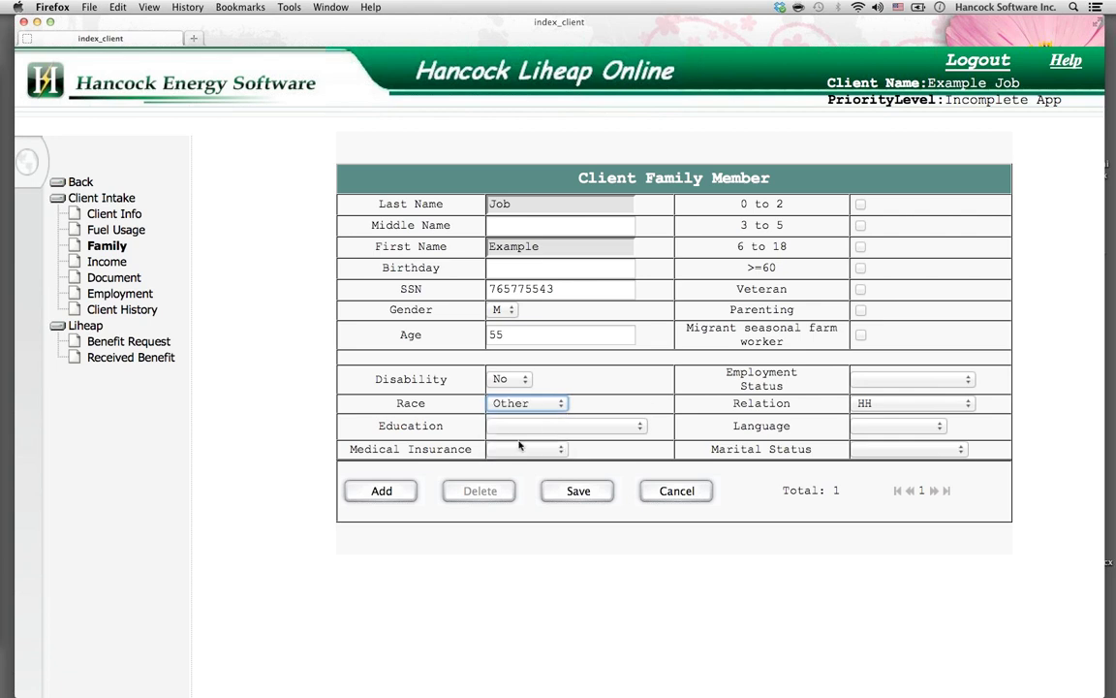
- Set language to English, save and confirm the record, then start a new family member
{"action": "left_click", "coordinate": [880, 428]}
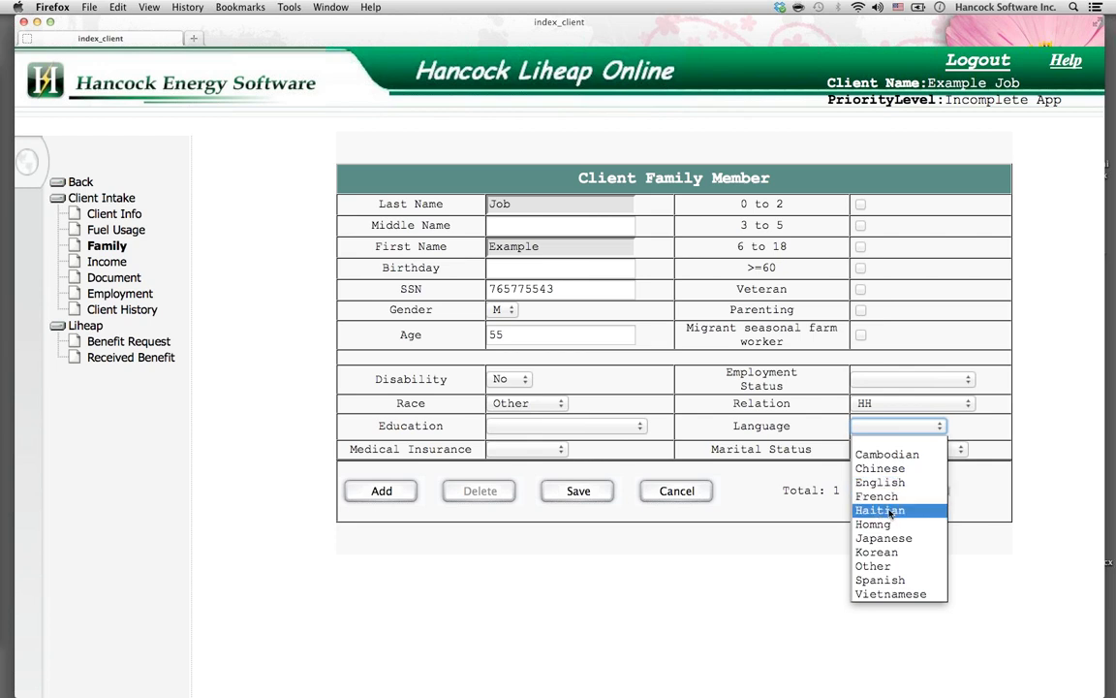
{"action": "key", "text": "Escape"}
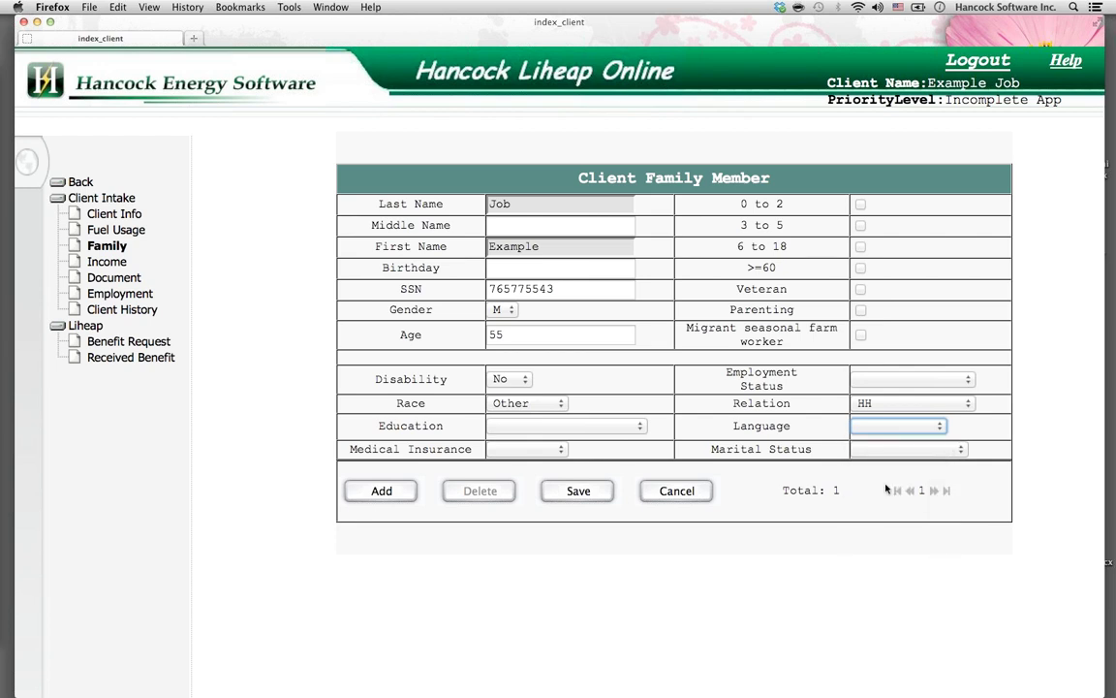
{"action": "key", "text": "Down"}
{"action": "left_click", "coordinate": [579, 493]}
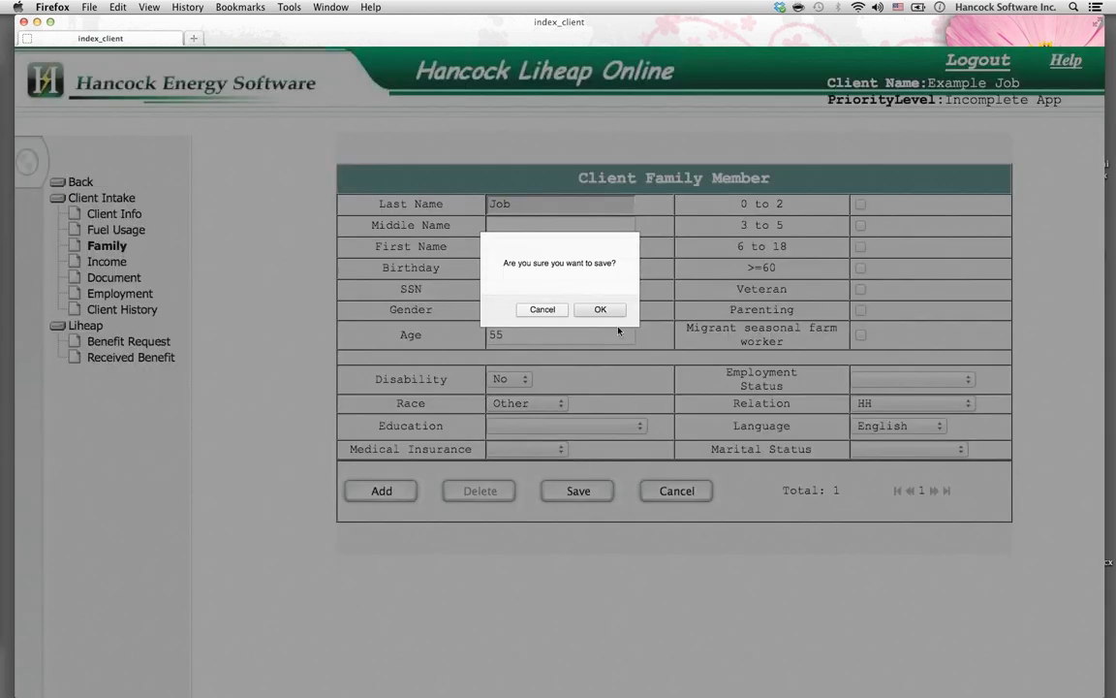
{"action": "left_click", "coordinate": [618, 315]}
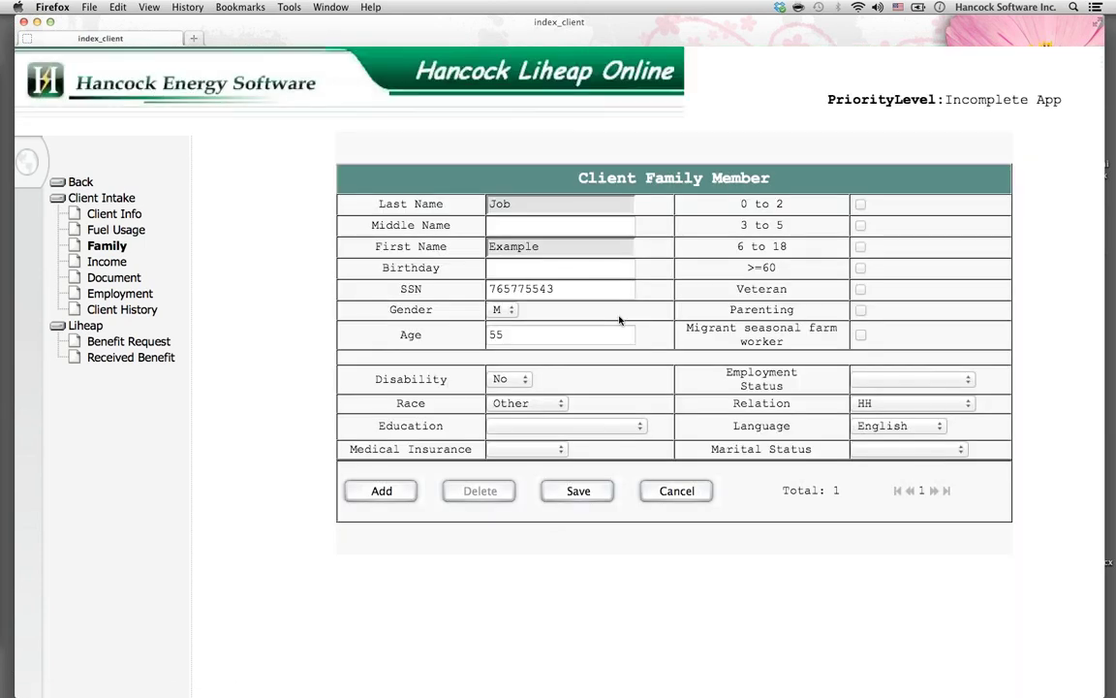
{"action": "left_click", "coordinate": [380, 492]}
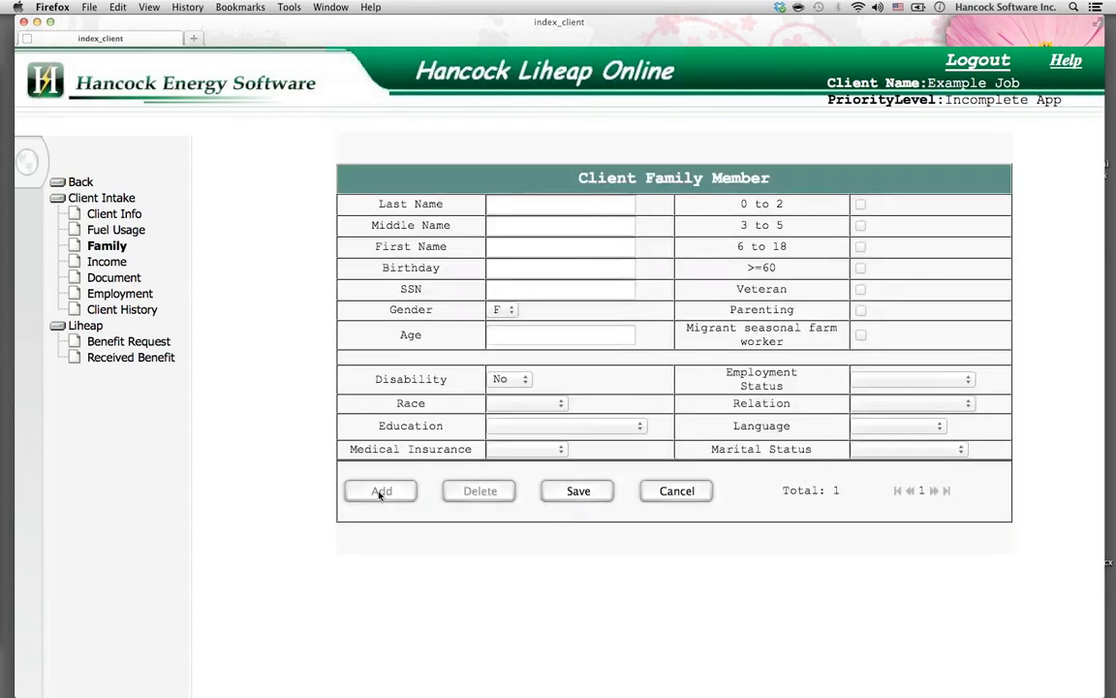
- Enter '2' as the new member's first name, postponing the software update reminder
{"action": "left_click", "coordinate": [513, 249]}
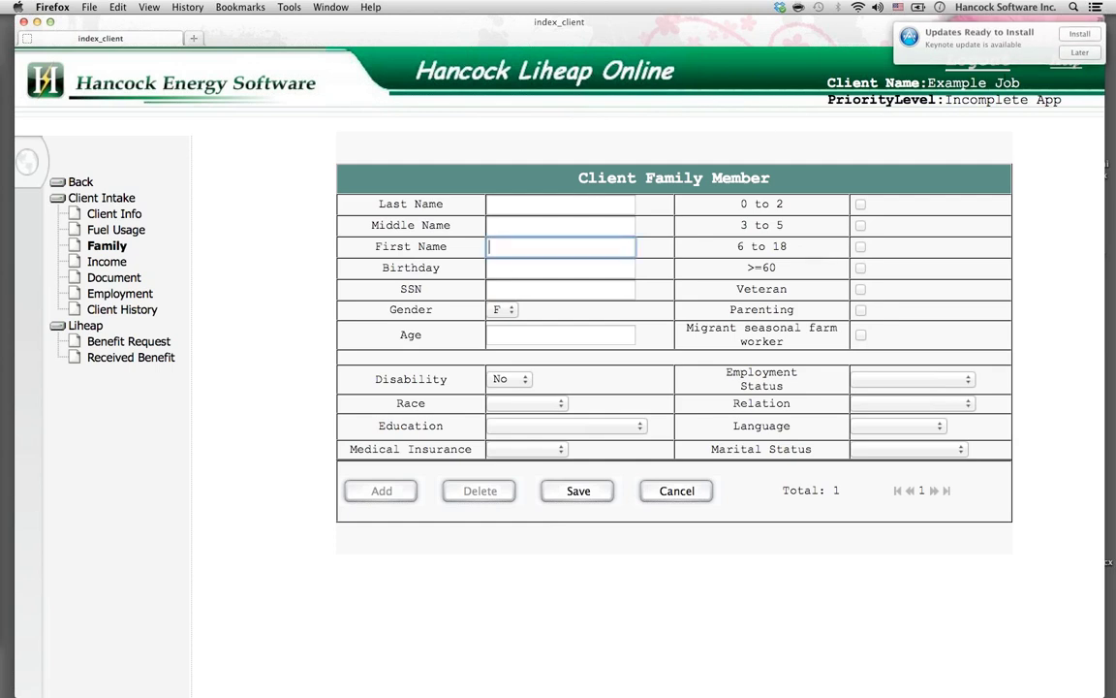
{"action": "left_click", "coordinate": [1081, 53]}
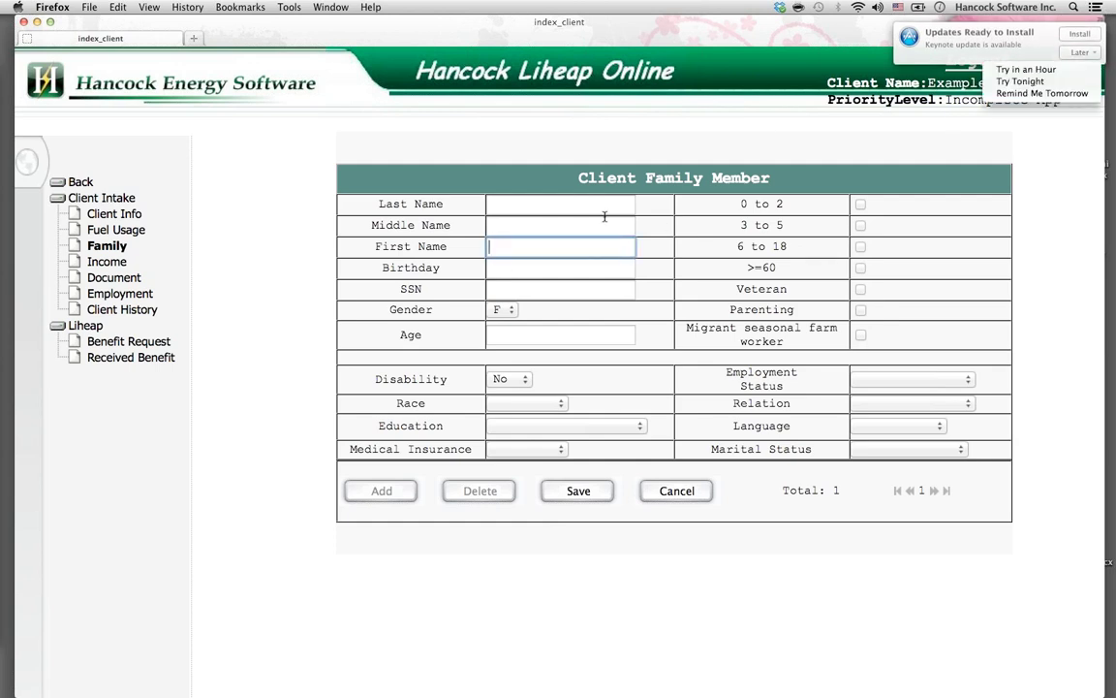
{"action": "left_click", "coordinate": [556, 246]}
{"action": "type", "text": "2"}
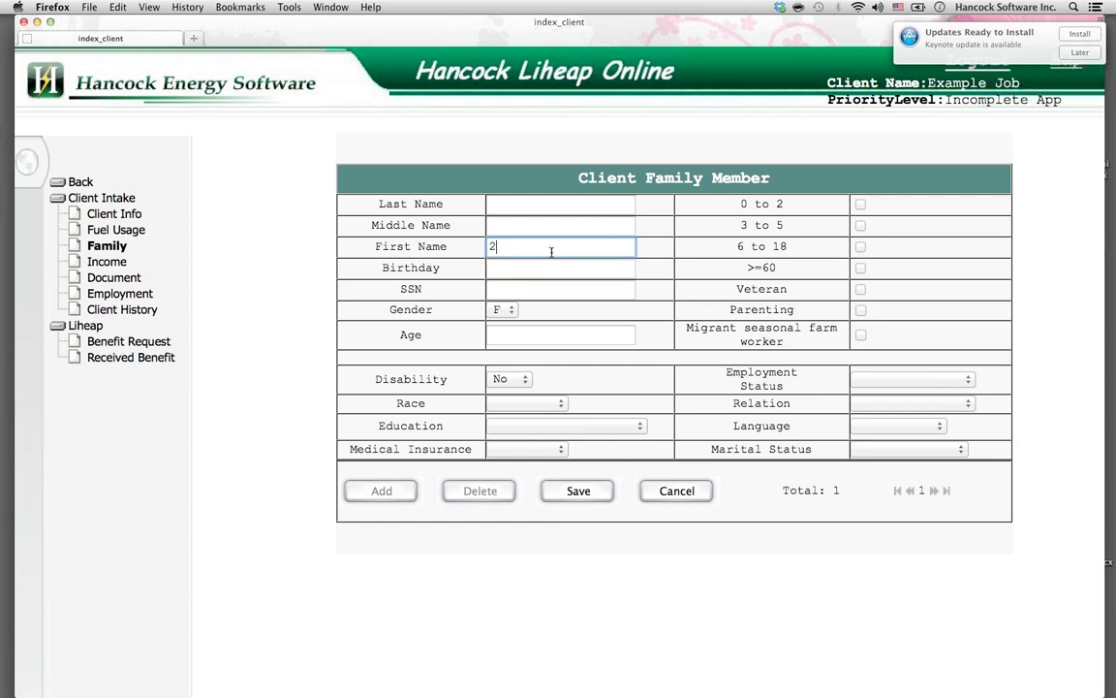
{"action": "left_click", "coordinate": [549, 281]}
{"action": "left_click", "coordinate": [528, 251]}
{"action": "key", "text": "BackSpace"}
{"action": "type", "text": "daughter"}
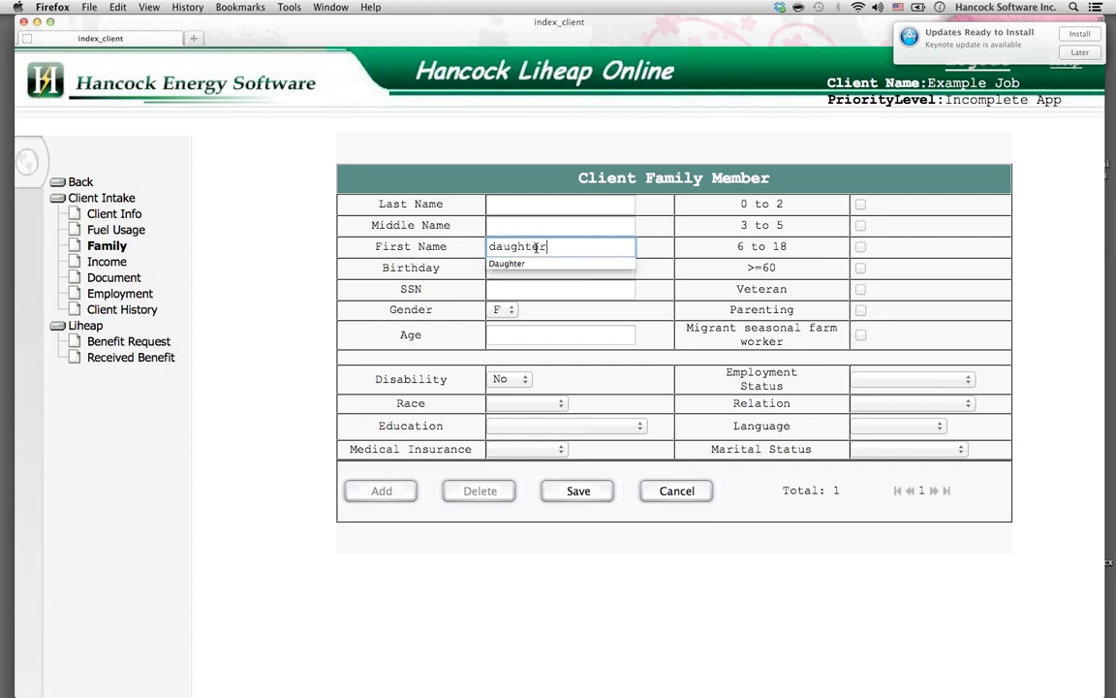
{"action": "key", "text": "super+a"}
{"action": "key", "text": "BackSpace"}
{"action": "type", "text": "2"}
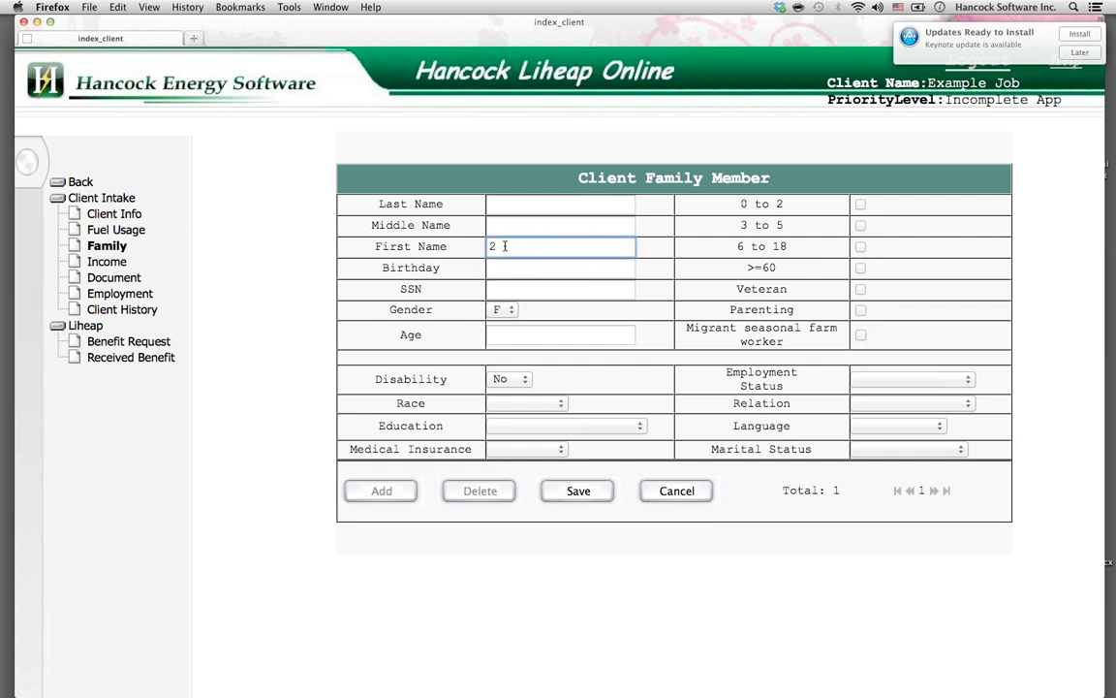
- Set the member's age to 15 and race to Other
{"action": "left_click", "coordinate": [554, 289]}
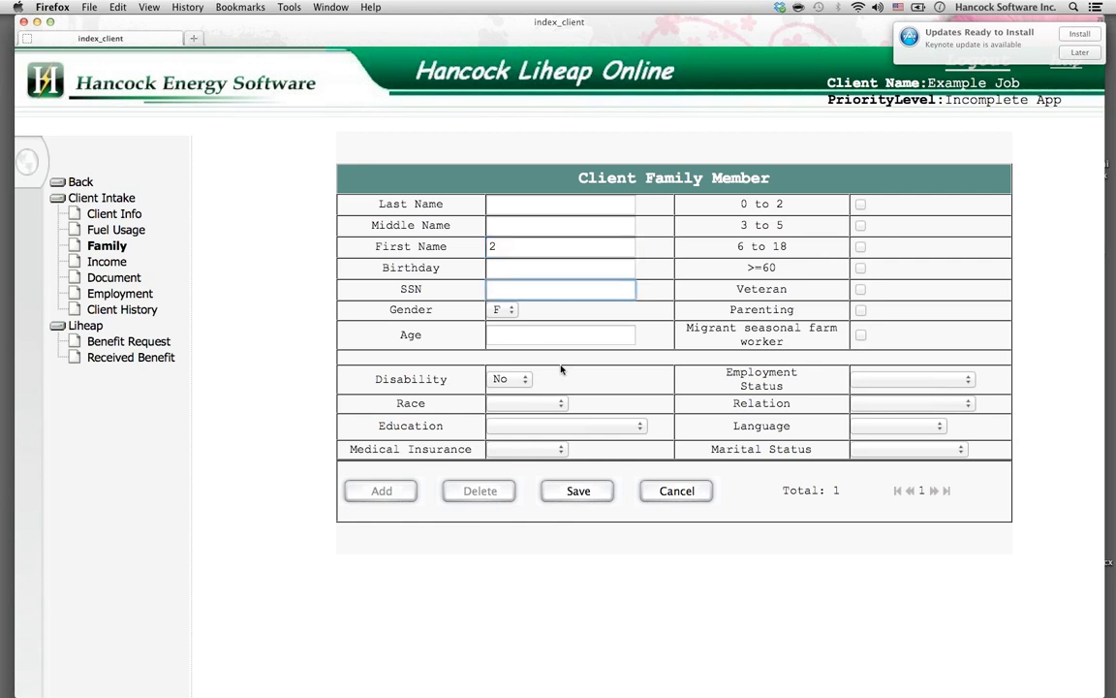
{"action": "left_click", "coordinate": [551, 333]}
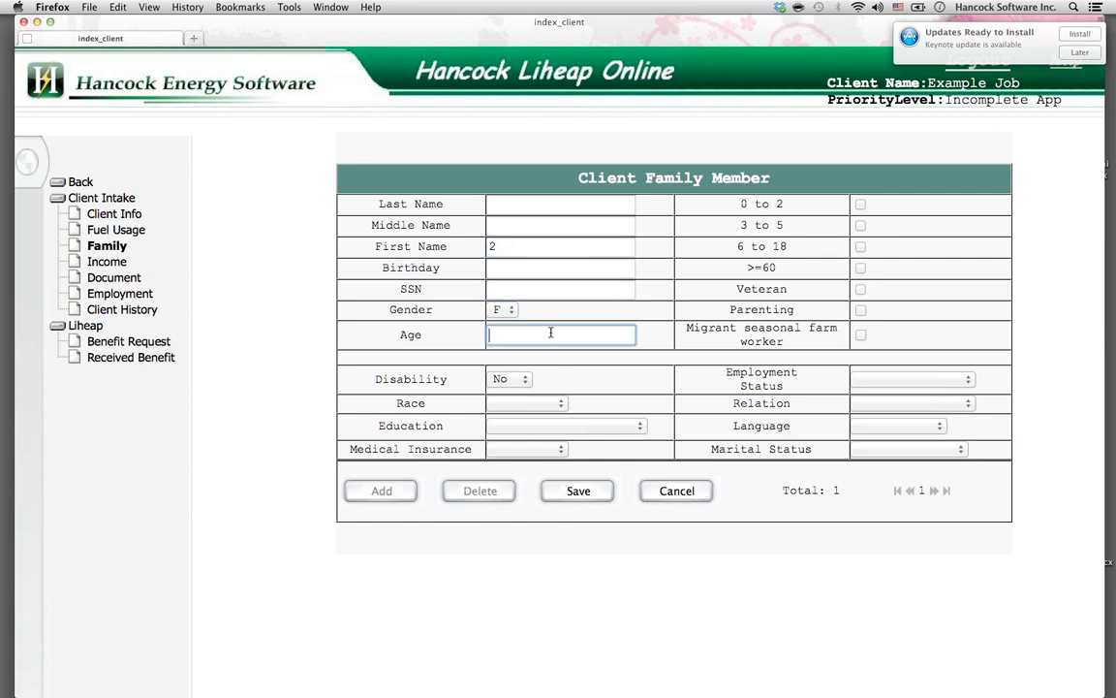
{"action": "type", "text": "15"}
{"action": "left_click", "coordinate": [585, 354]}
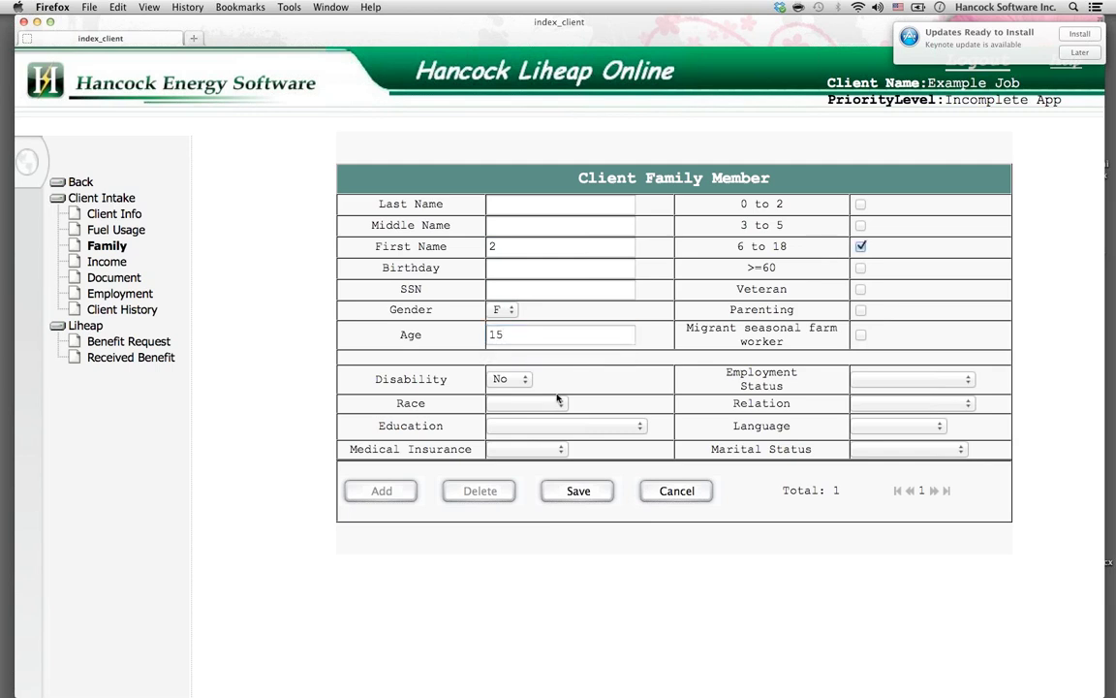
{"action": "left_click", "coordinate": [558, 402]}
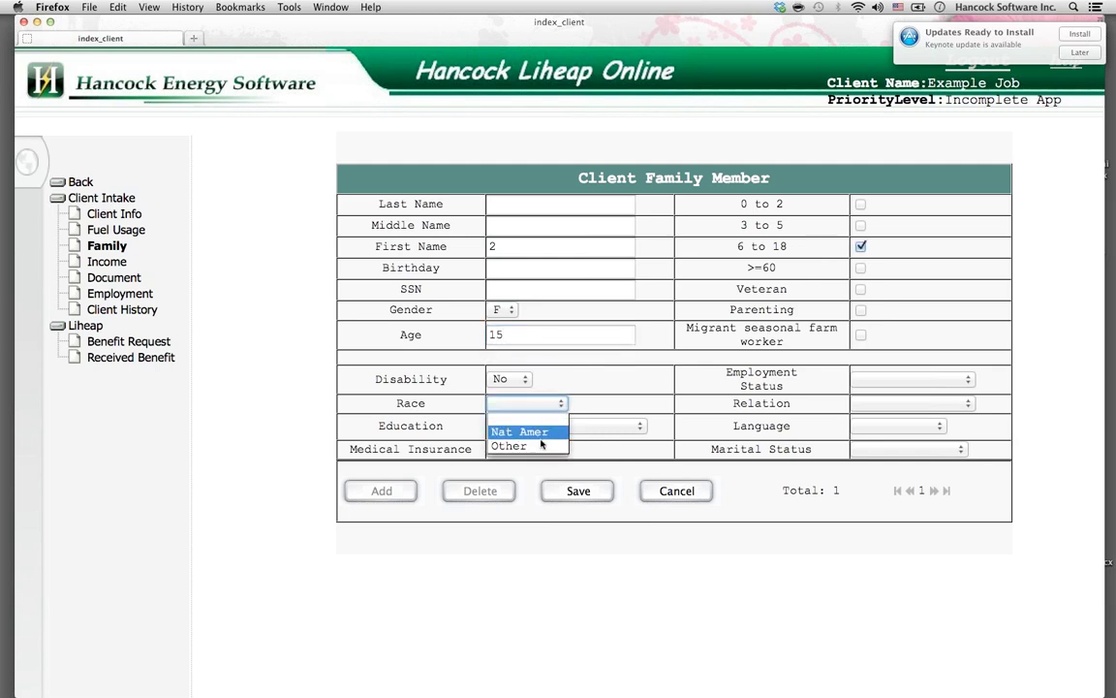
{"action": "left_click", "coordinate": [539, 446]}
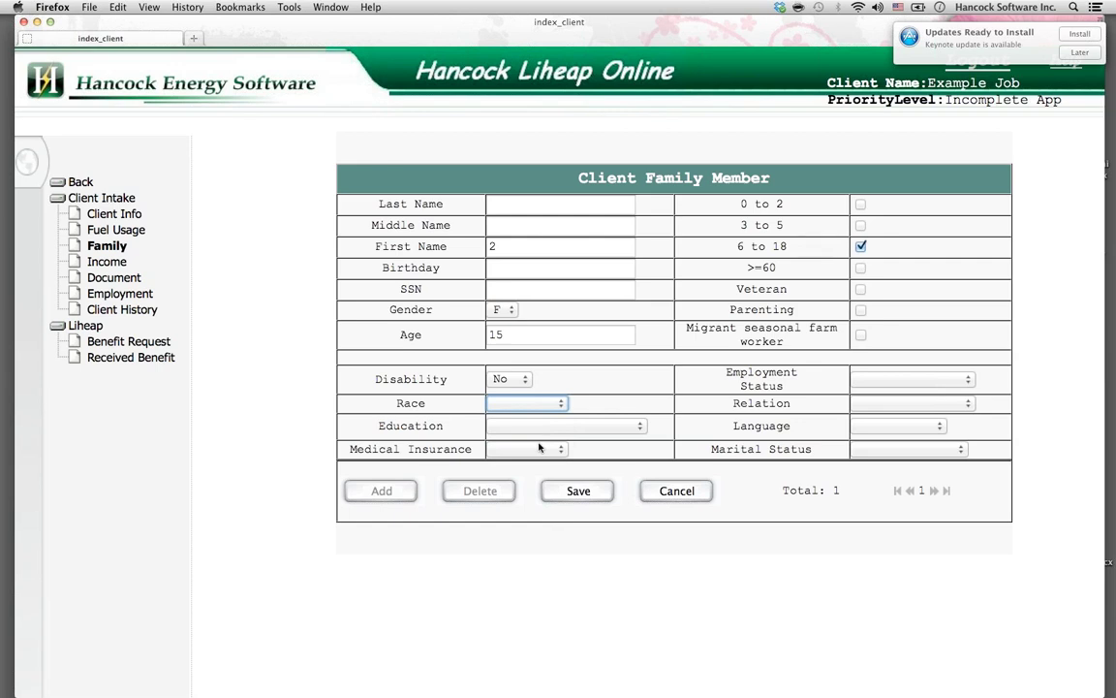
- Set language to English and save the second family member, confirming with OK
{"action": "left_click", "coordinate": [890, 426]}
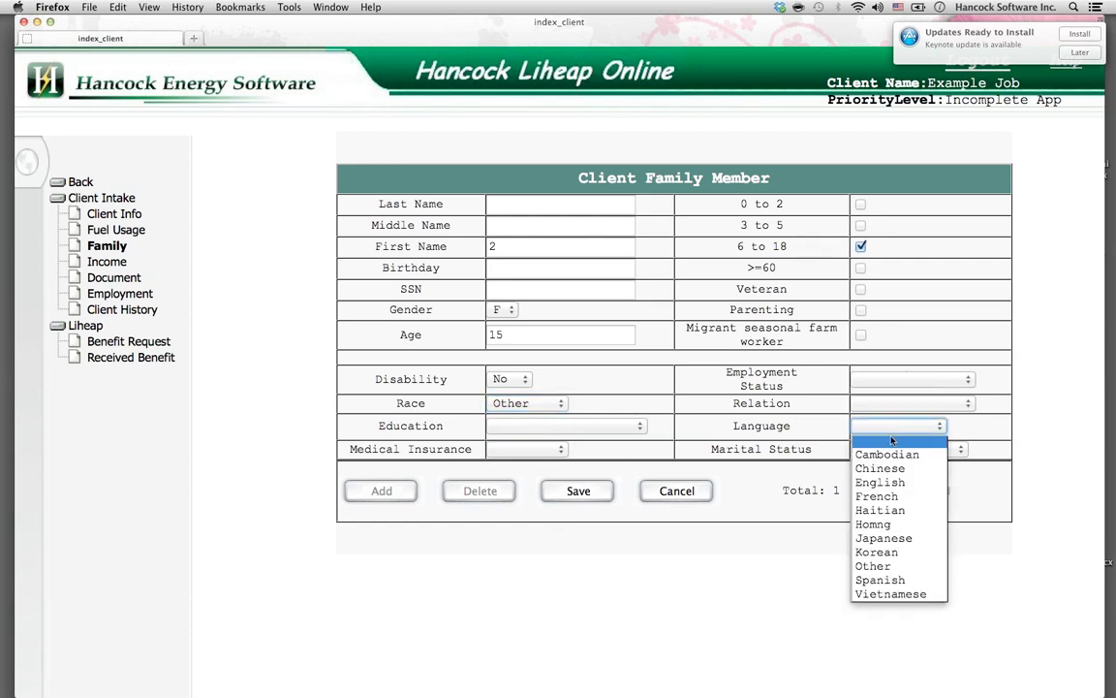
{"action": "left_click", "coordinate": [890, 483]}
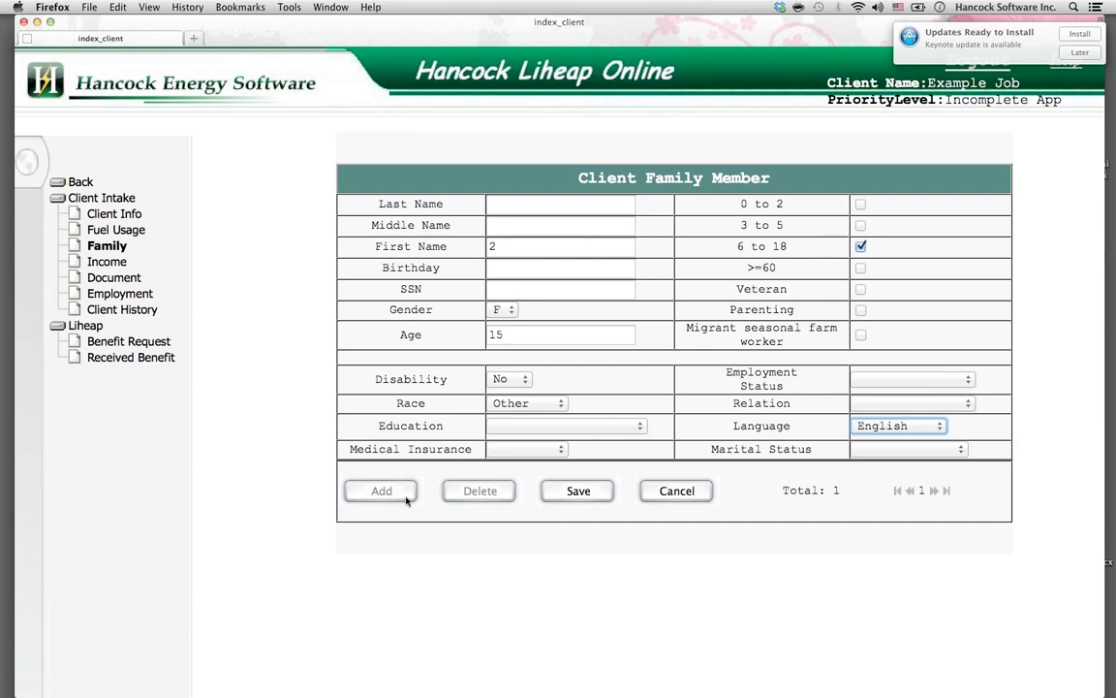
{"action": "left_click", "coordinate": [557, 491]}
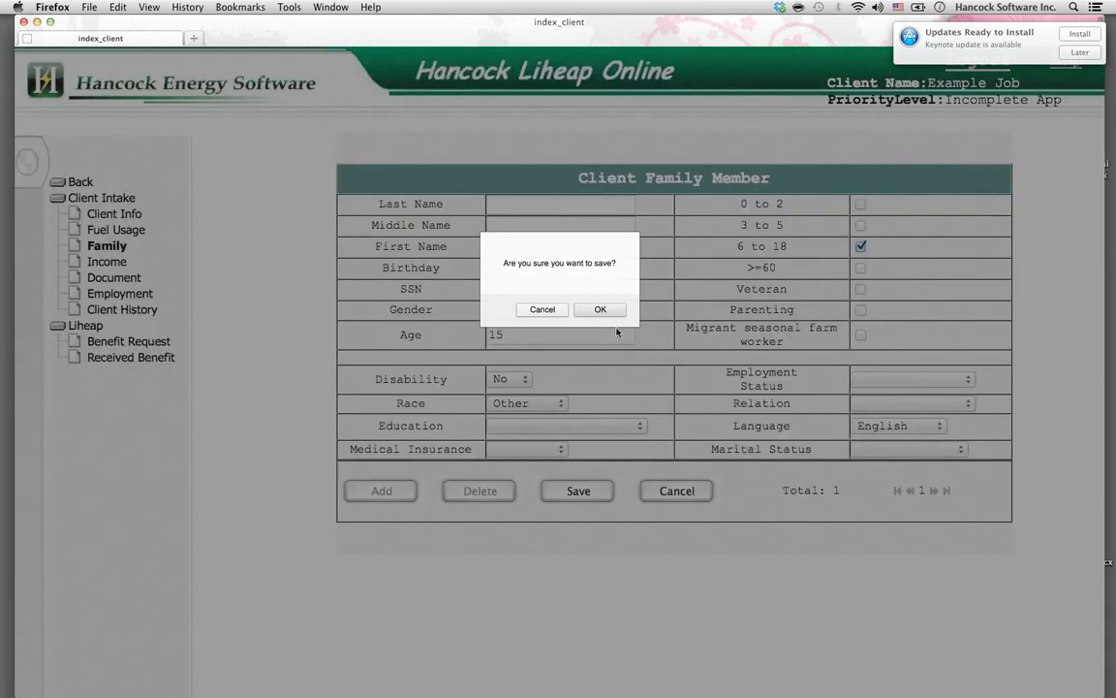
{"action": "left_click", "coordinate": [616, 311]}
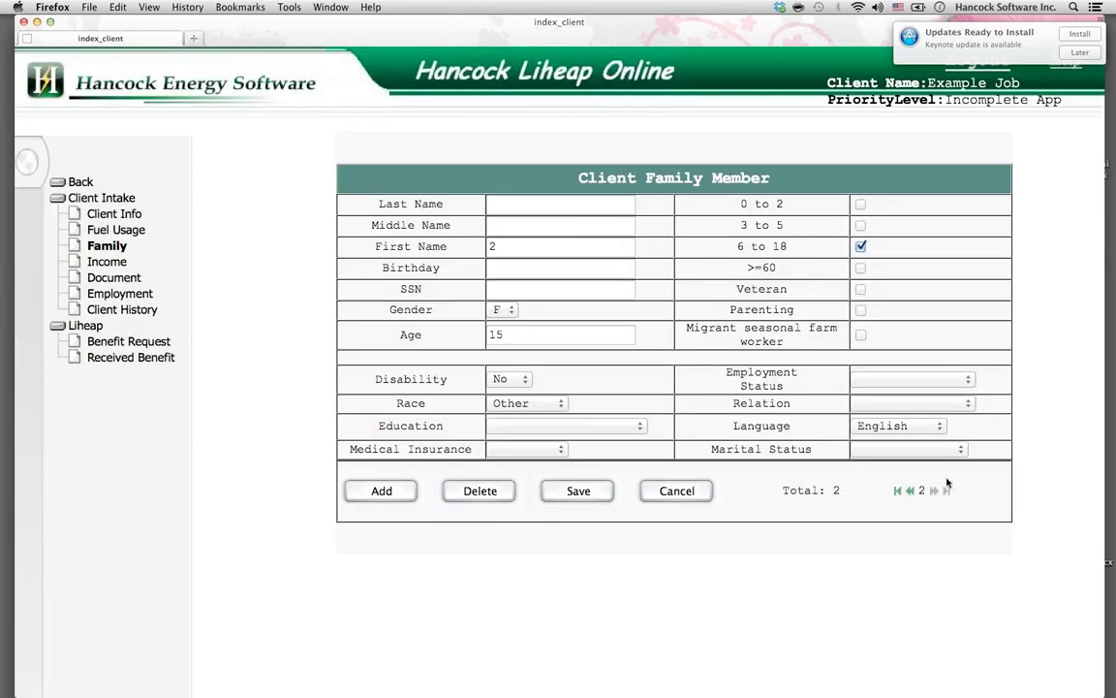
- Return to the first family member and switch to the Keynote slides to advance
{"action": "left_click", "coordinate": [910, 491]}
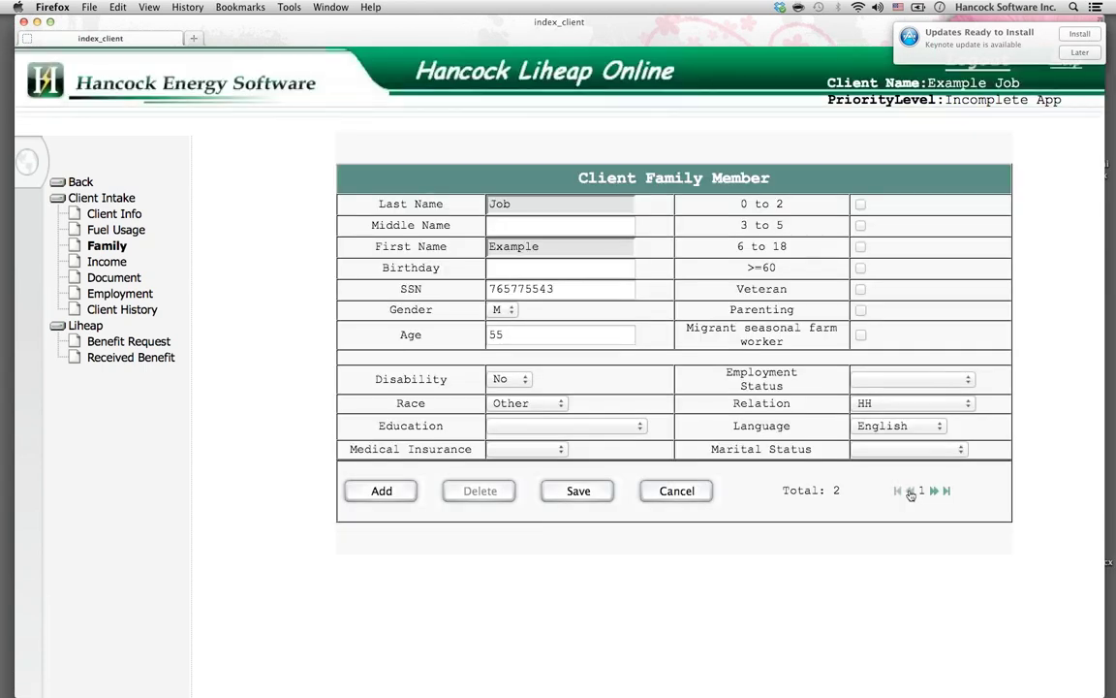
{"action": "key", "text": "super+Tab"}
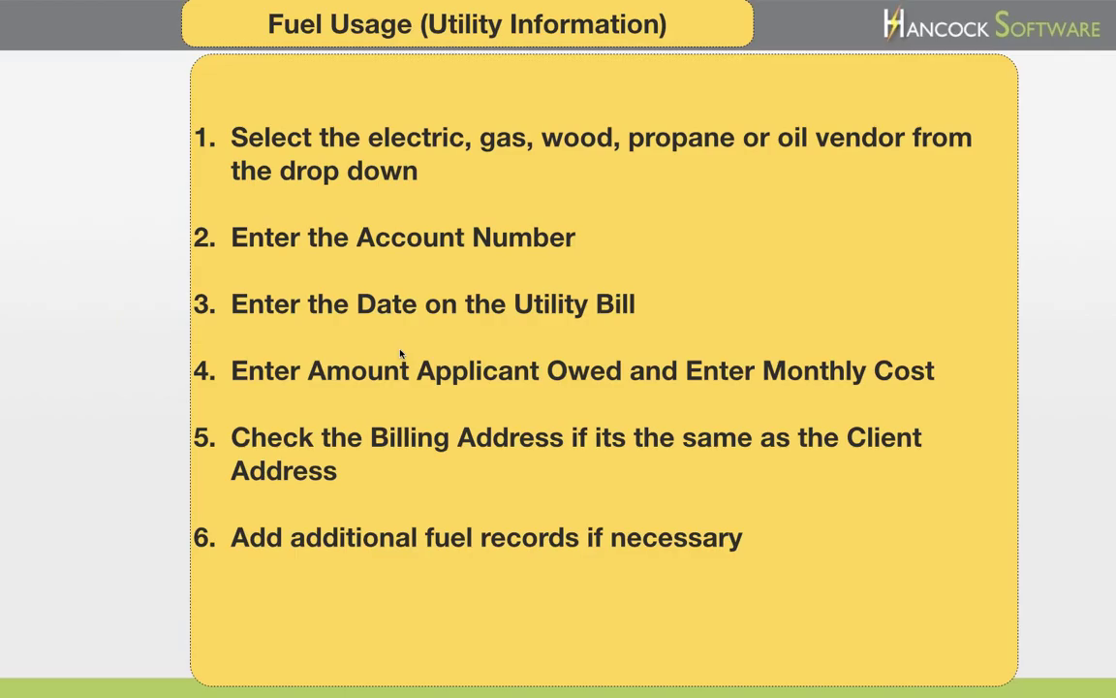
{"action": "key", "text": "Left"}
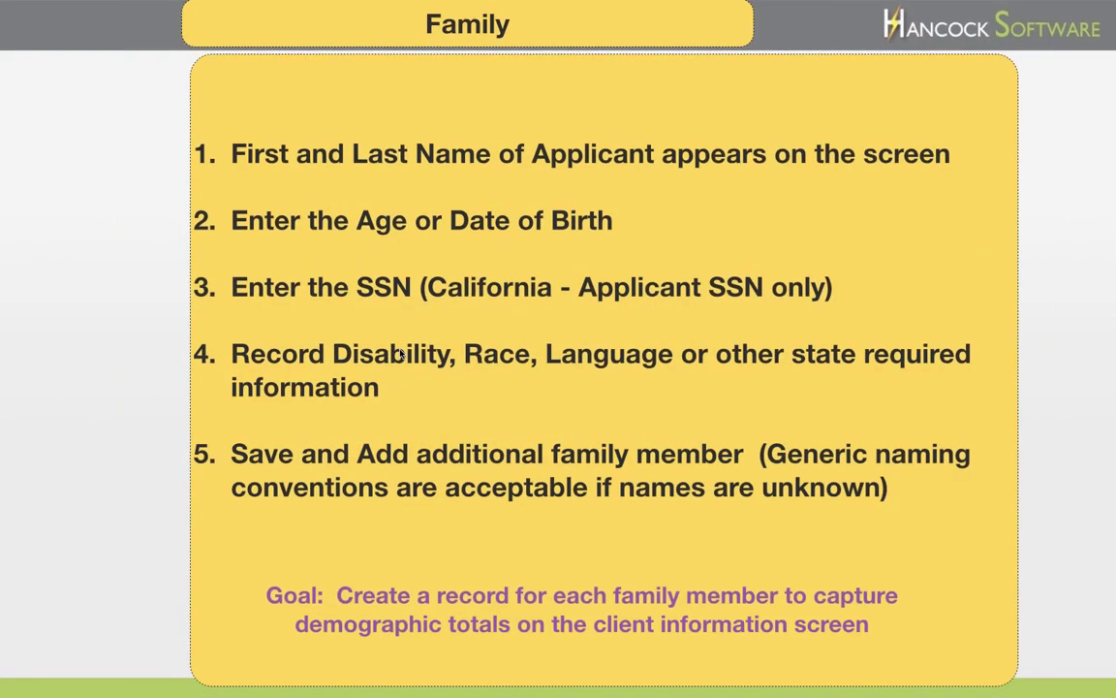
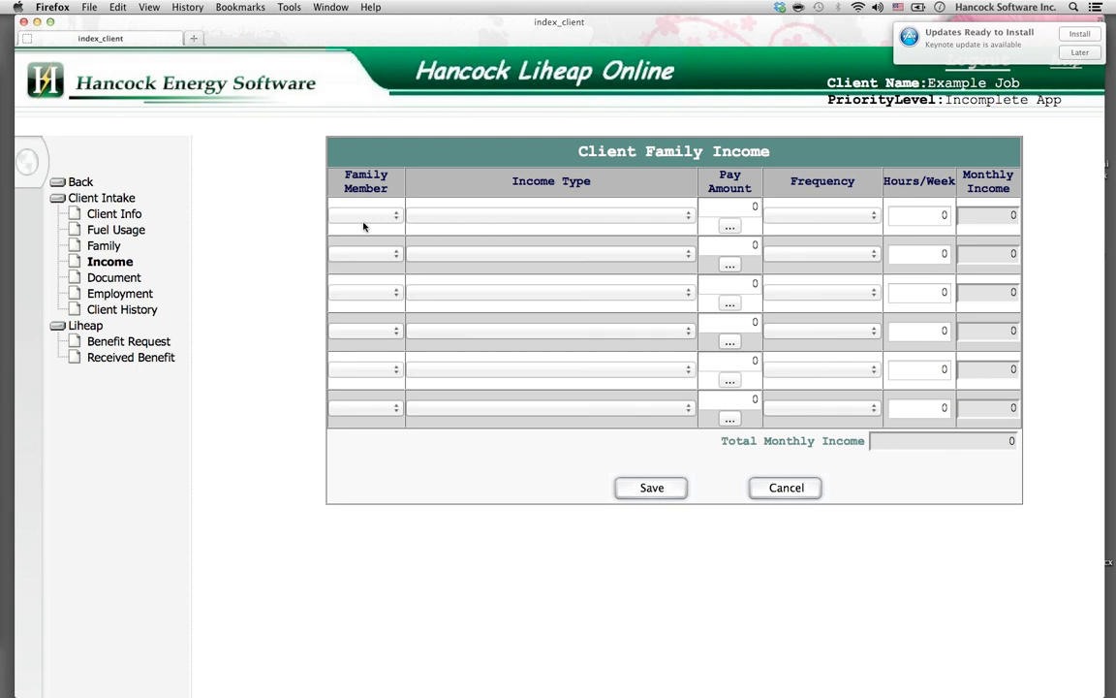
- Postpone the software update to tonight and set row 1's family member to Example
{"action": "left_click", "coordinate": [1080, 52]}
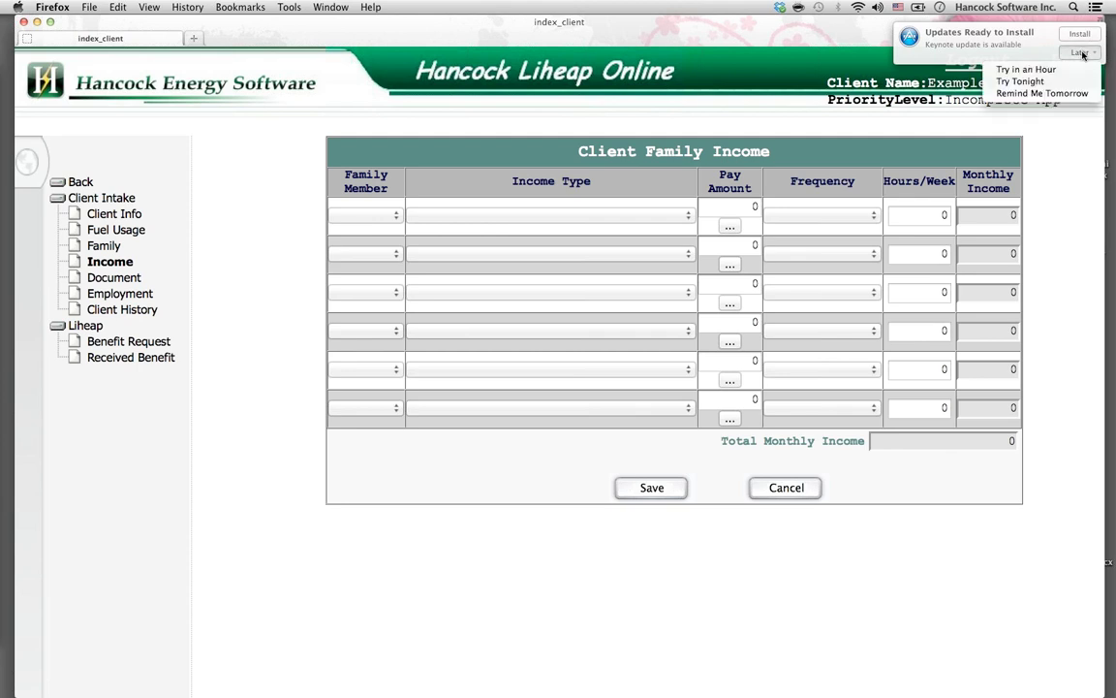
{"action": "left_click", "coordinate": [1008, 82]}
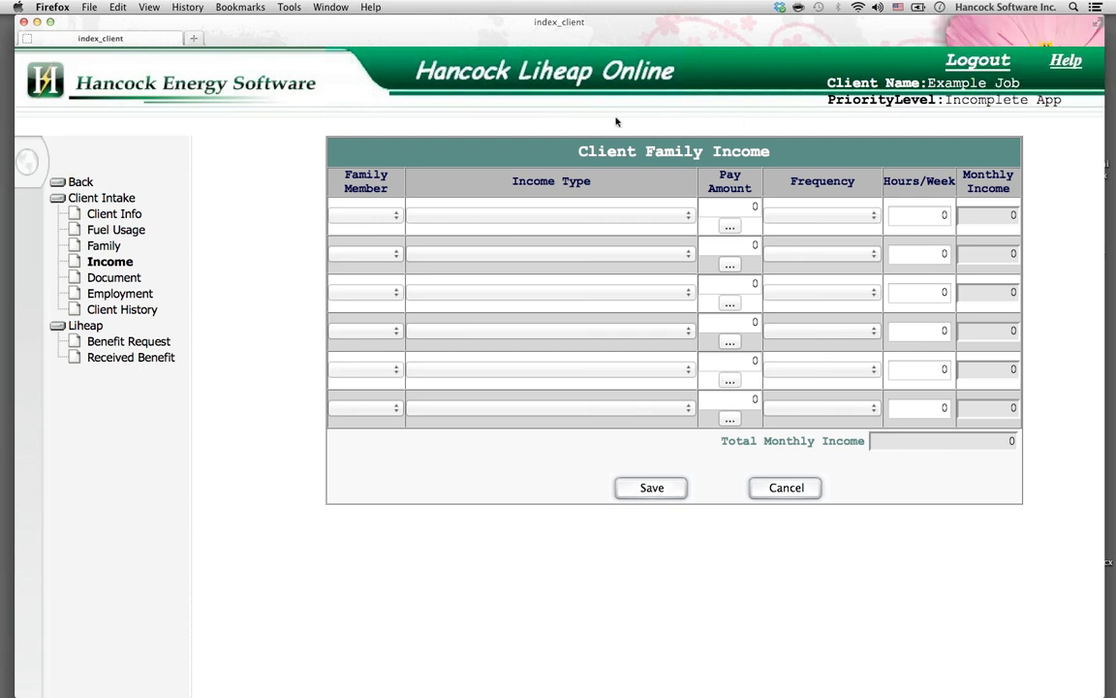
{"action": "left_click", "coordinate": [366, 215]}
{"action": "left_click", "coordinate": [379, 259]}
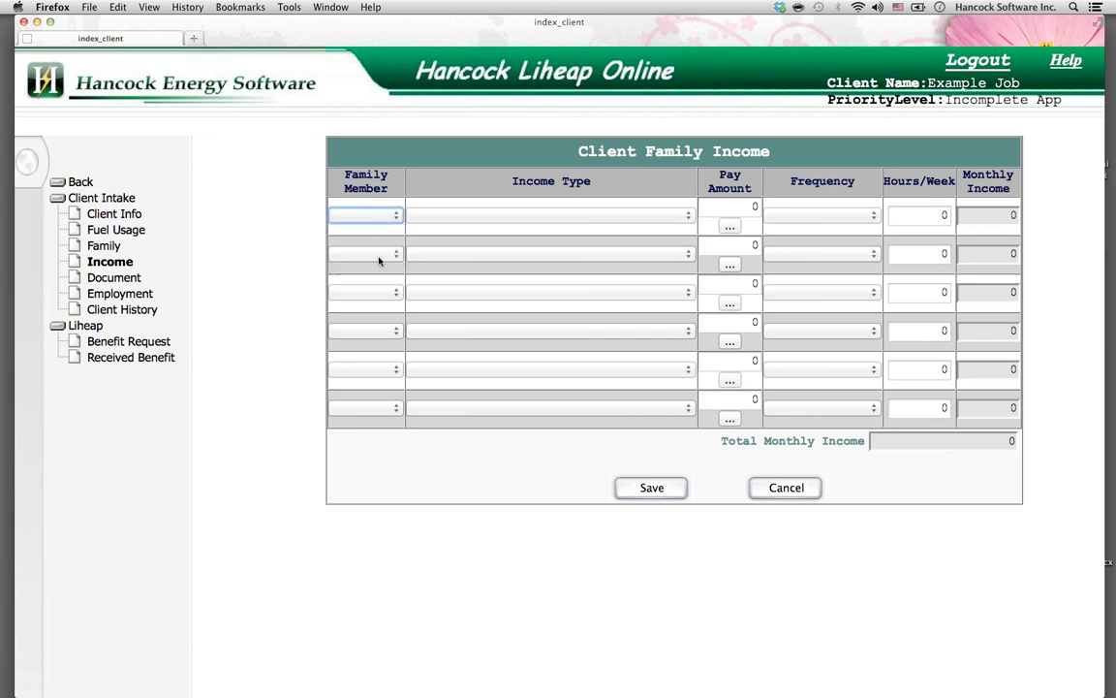
- Set the first income row's type to Gross wages and salary
{"action": "left_click", "coordinate": [479, 215]}
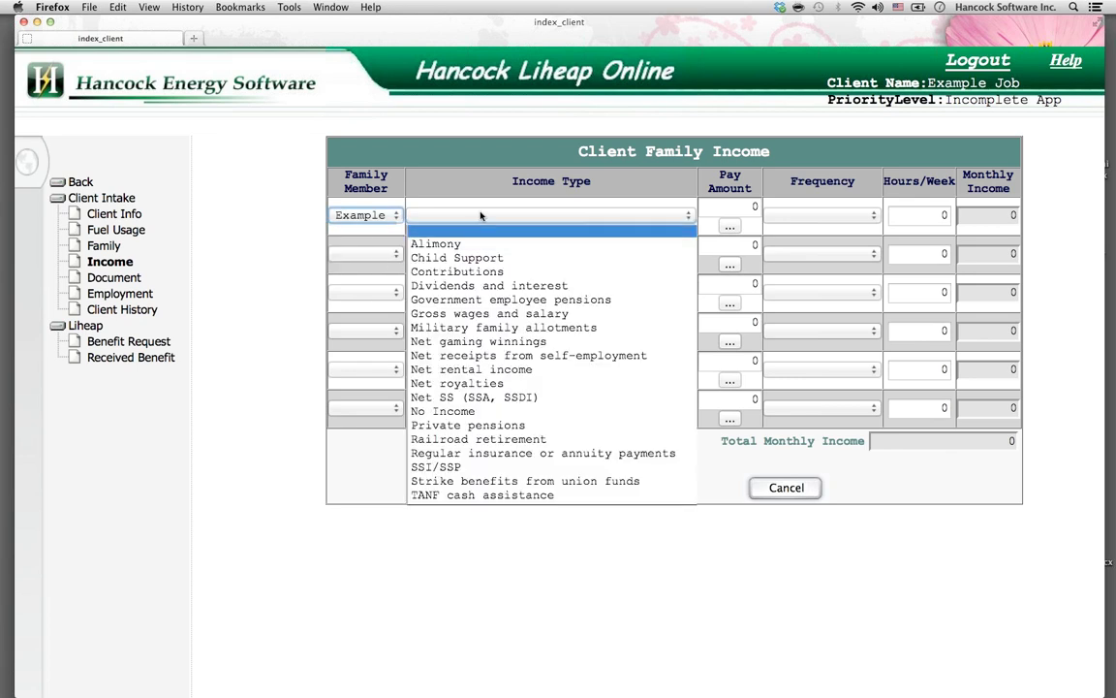
{"action": "scroll", "coordinate": [534, 376], "scroll_direction": "down", "scroll_amount": 1}
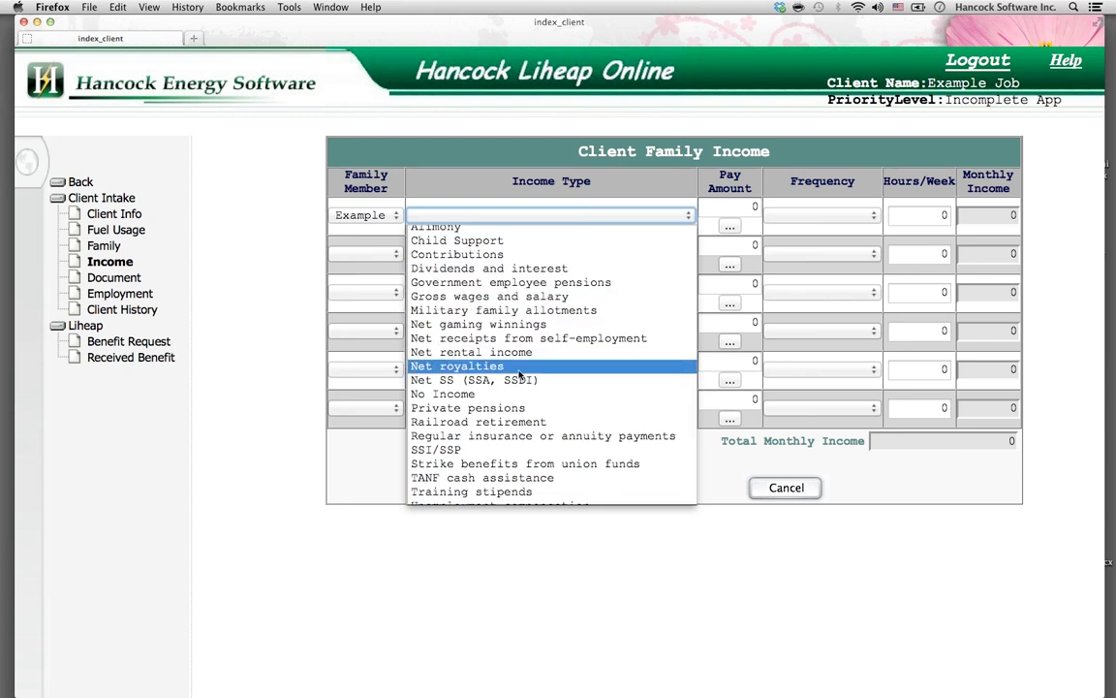
{"action": "scroll", "coordinate": [520, 373], "scroll_direction": "down", "scroll_amount": 2}
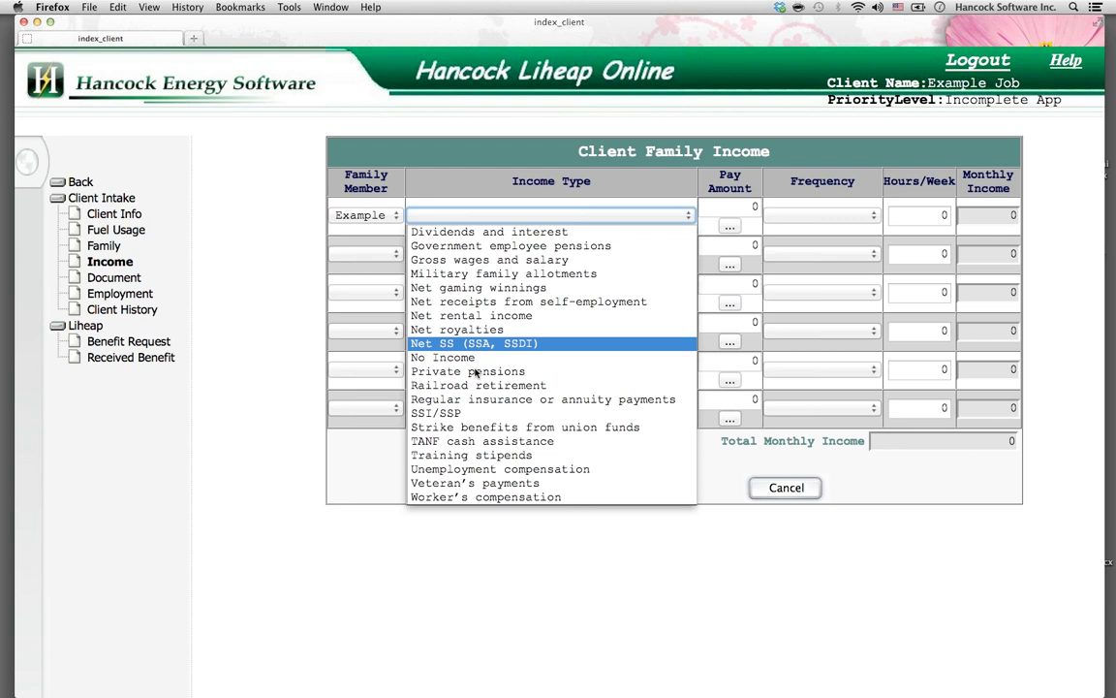
{"action": "key", "text": "w"}
{"action": "key", "text": "r"}
{"action": "key", "text": "e"}
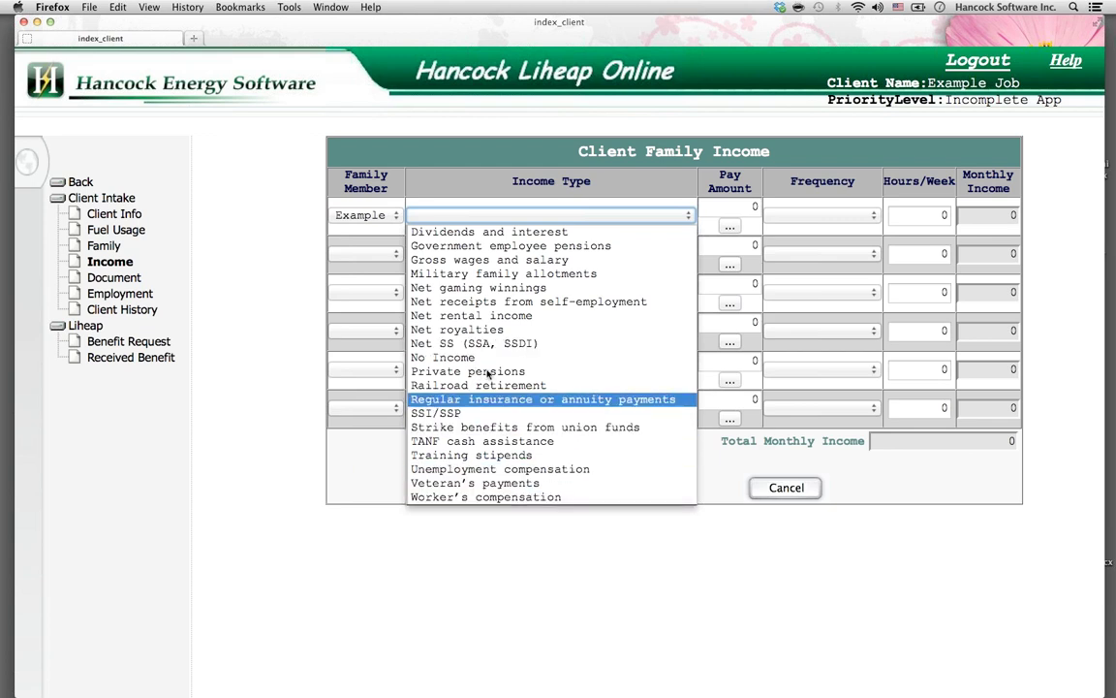
{"action": "key", "text": "d"}
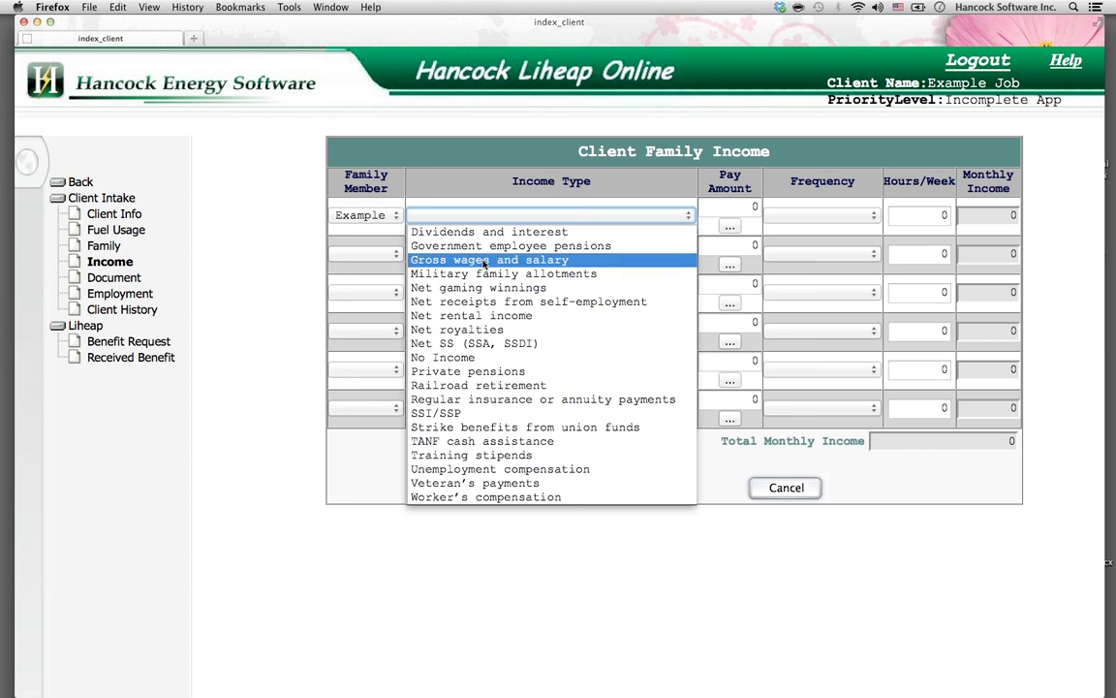
{"action": "left_click", "coordinate": [485, 261]}
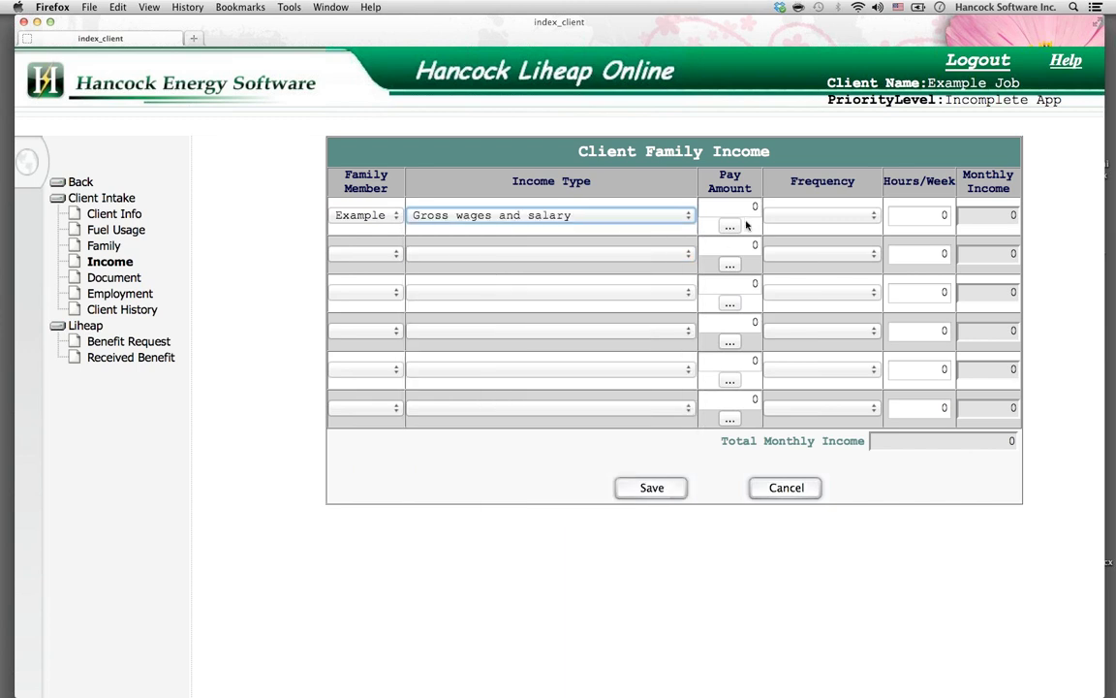
- Enter 1200 as the first row's amount, paid Monthly
{"action": "left_click", "coordinate": [745, 206]}
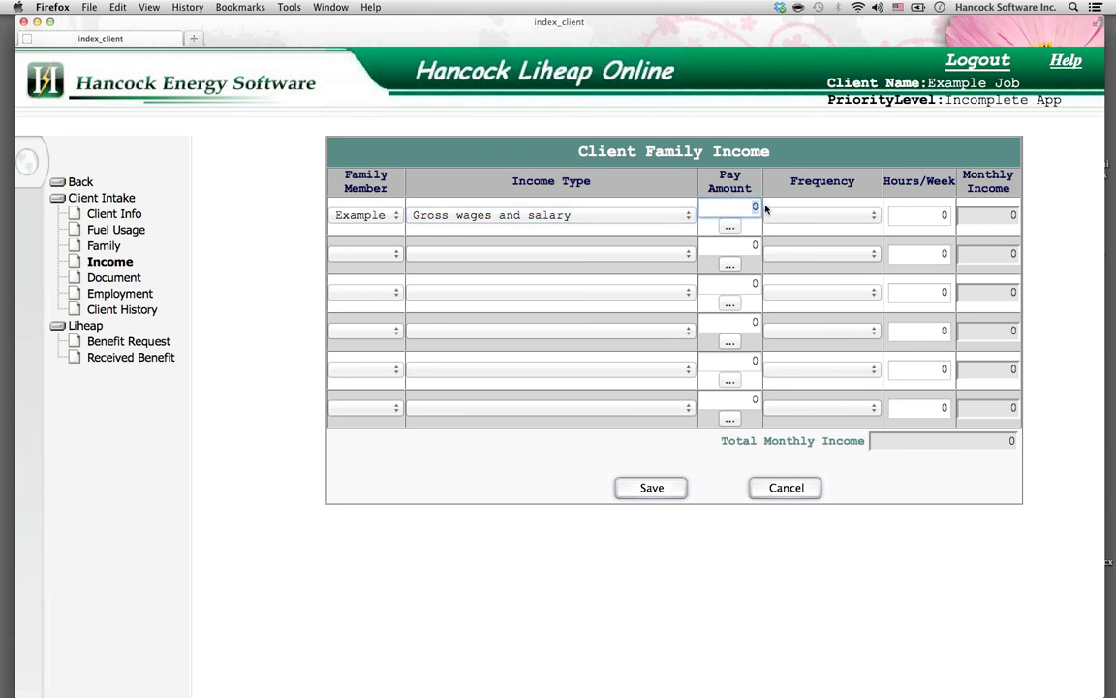
{"action": "type", "text": "1200"}
{"action": "left_click", "coordinate": [809, 219]}
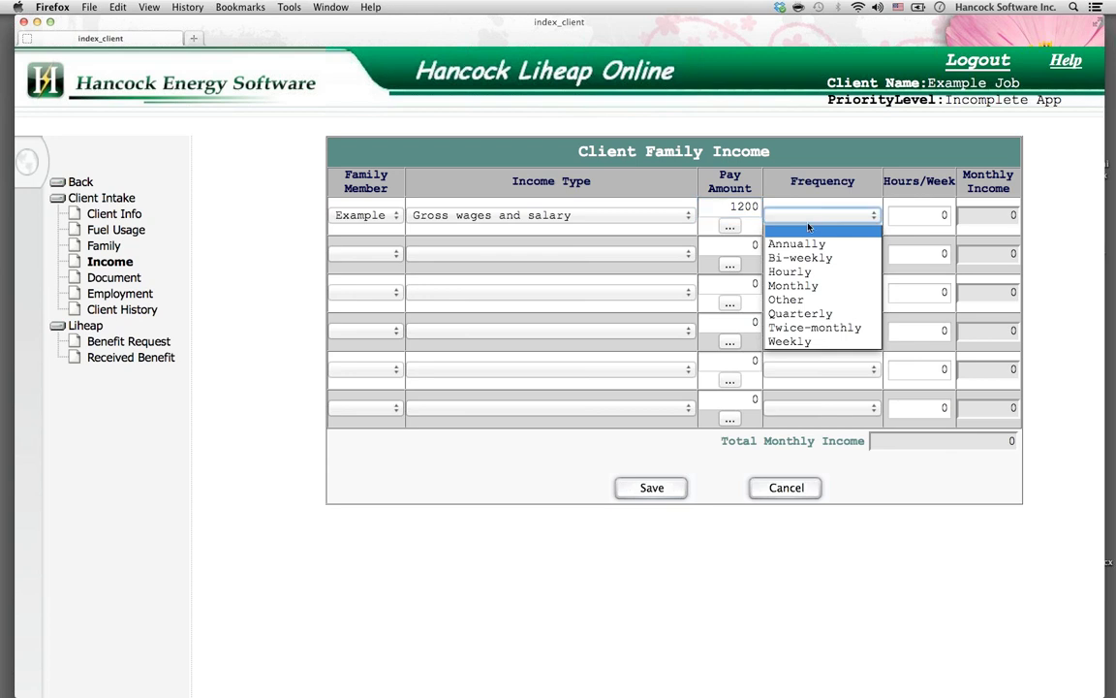
{"action": "left_click", "coordinate": [808, 287]}
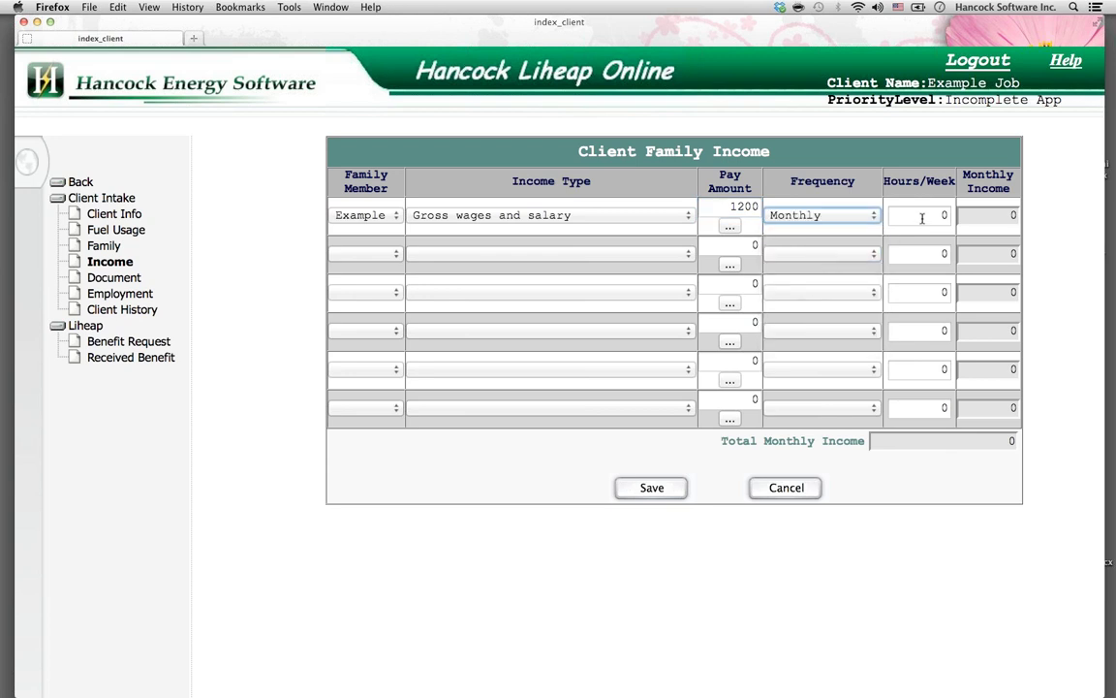
{"action": "left_click", "coordinate": [877, 218]}
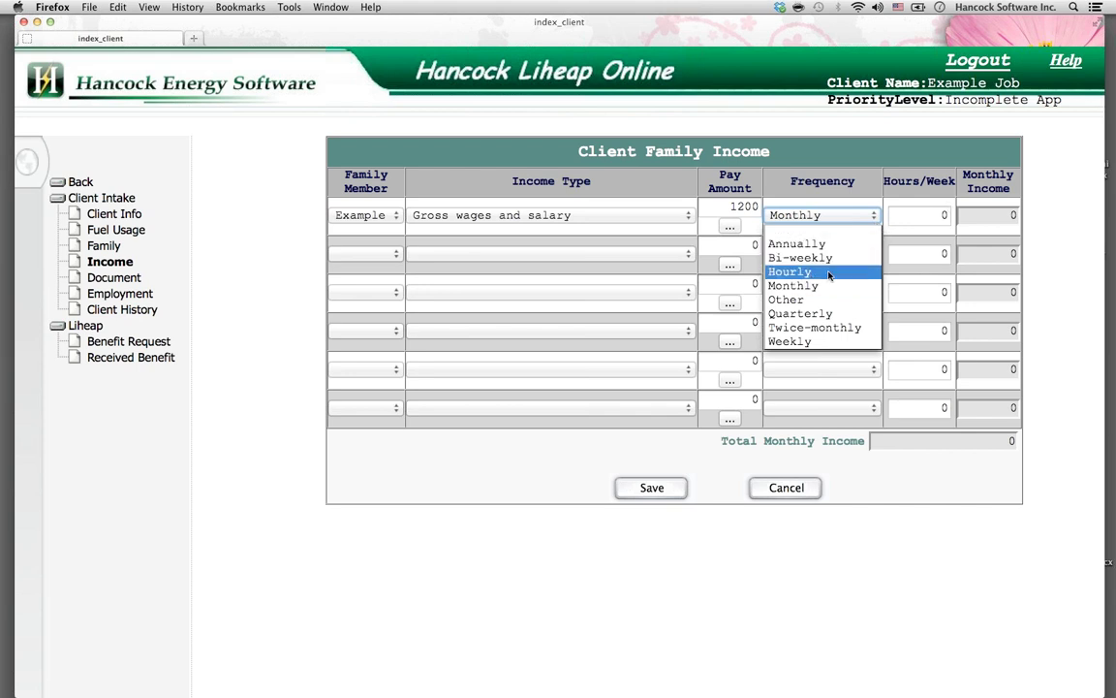
{"action": "left_click", "coordinate": [925, 220]}
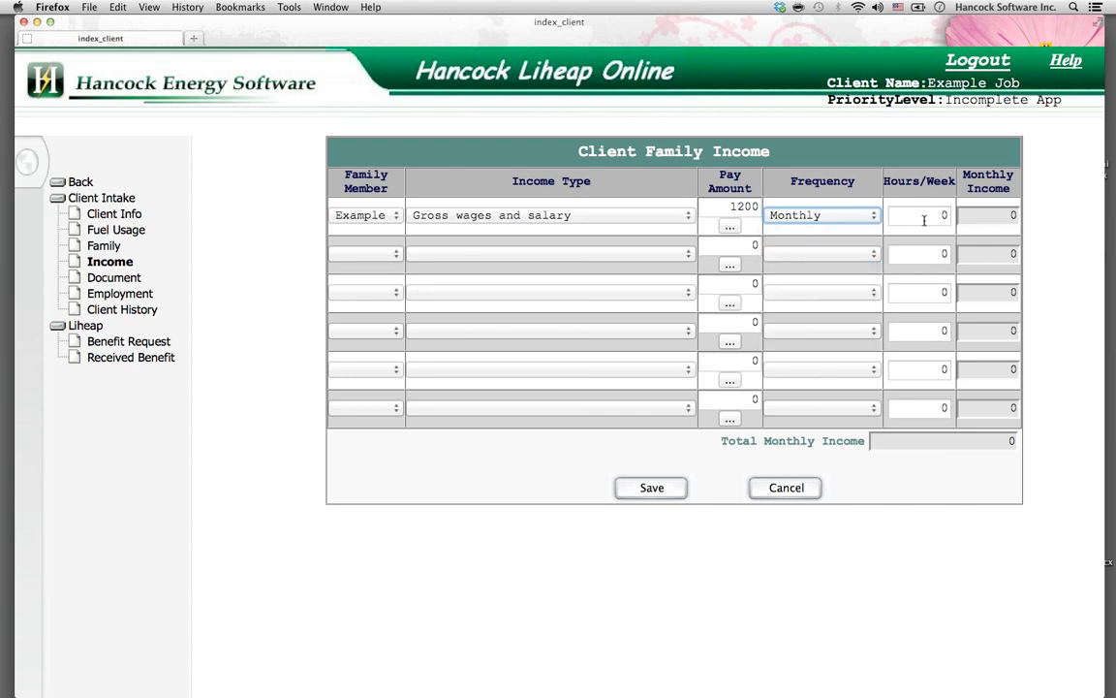
- Assign the client, Example, to the second income row
{"action": "left_click", "coordinate": [369, 256]}
{"action": "key", "text": "Escape"}
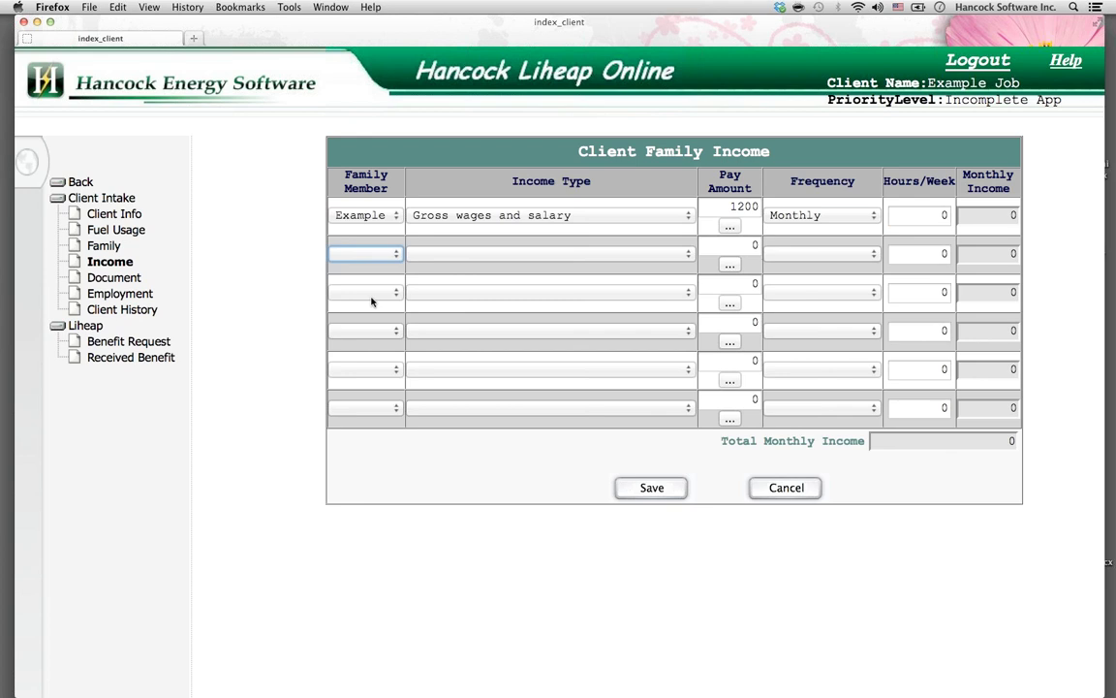
{"action": "key", "text": "Down"}
- Set the second income row's type to Alimony
{"action": "left_click", "coordinate": [432, 255]}
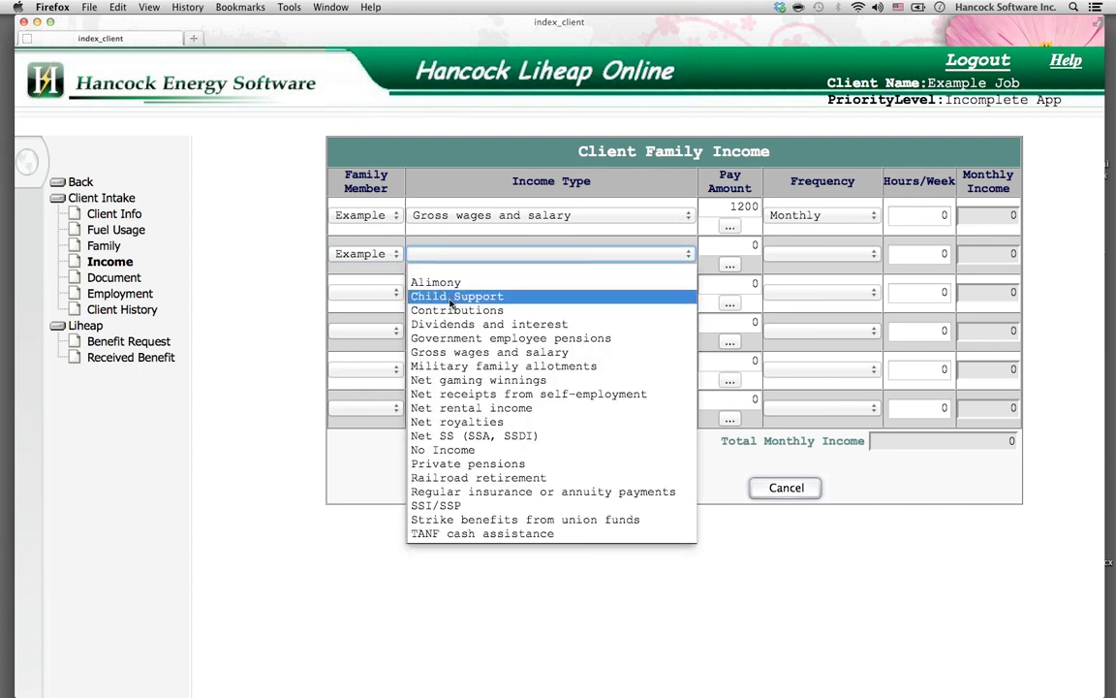
{"action": "scroll", "coordinate": [449, 303], "scroll_direction": "down", "scroll_amount": 1}
{"action": "scroll", "coordinate": [449, 296], "scroll_direction": "up", "scroll_amount": 1}
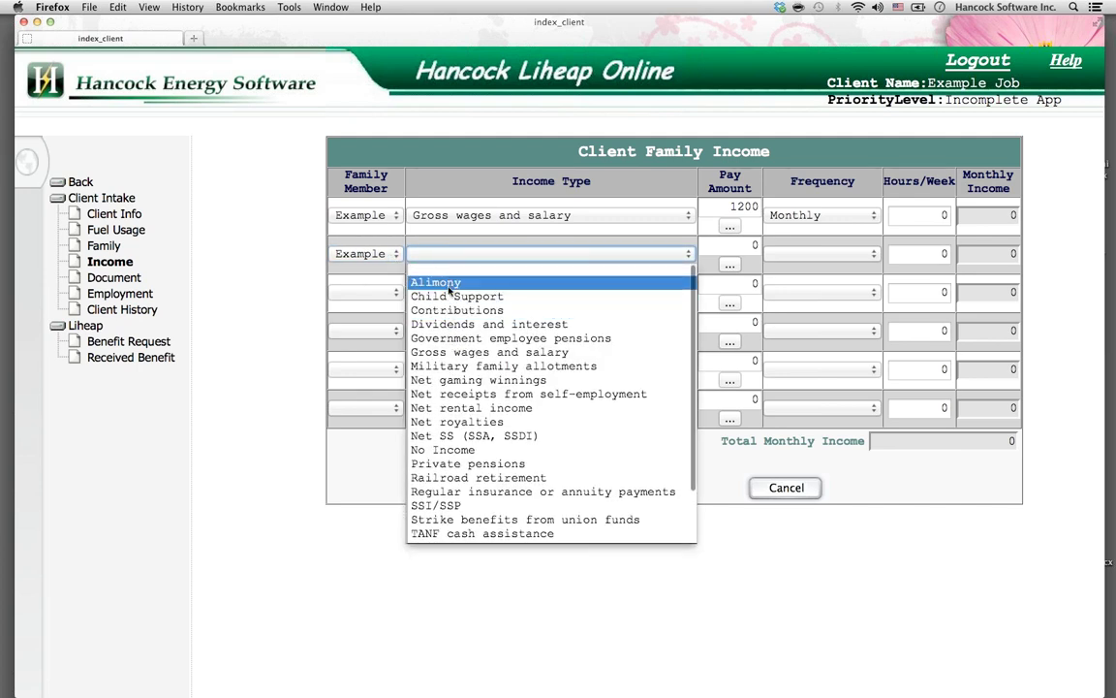
{"action": "scroll", "coordinate": [451, 354], "scroll_direction": "down", "scroll_amount": 2}
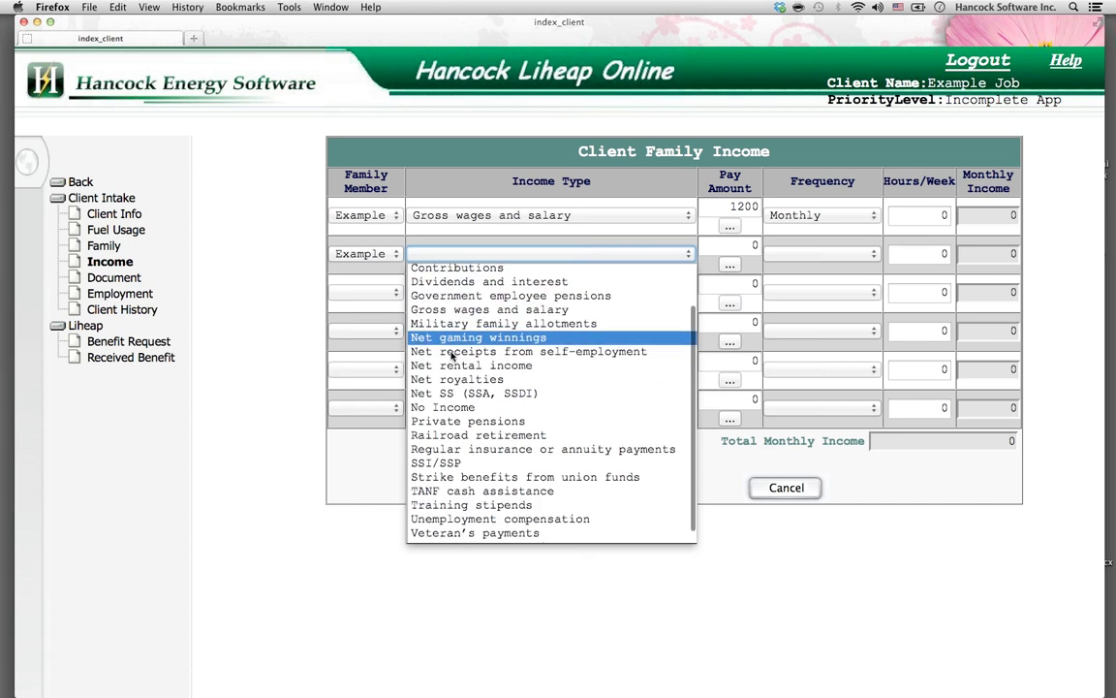
{"action": "scroll", "coordinate": [450, 356], "scroll_direction": "down", "scroll_amount": 1}
{"action": "scroll", "coordinate": [450, 349], "scroll_direction": "up", "scroll_amount": 3}
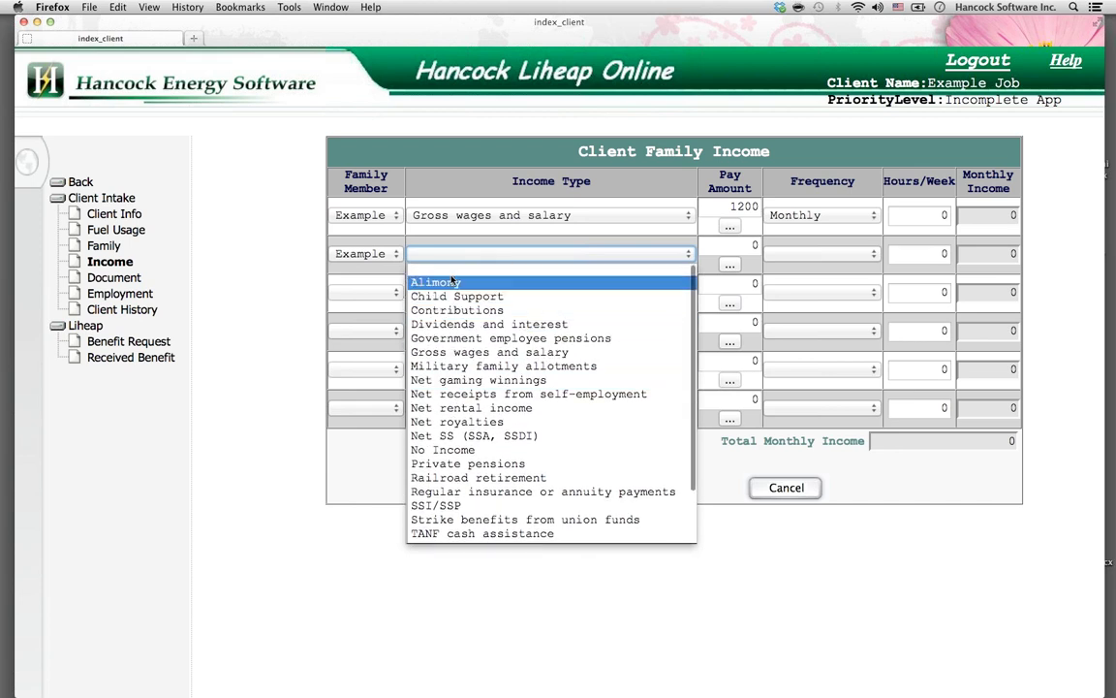
{"action": "left_click", "coordinate": [426, 282]}
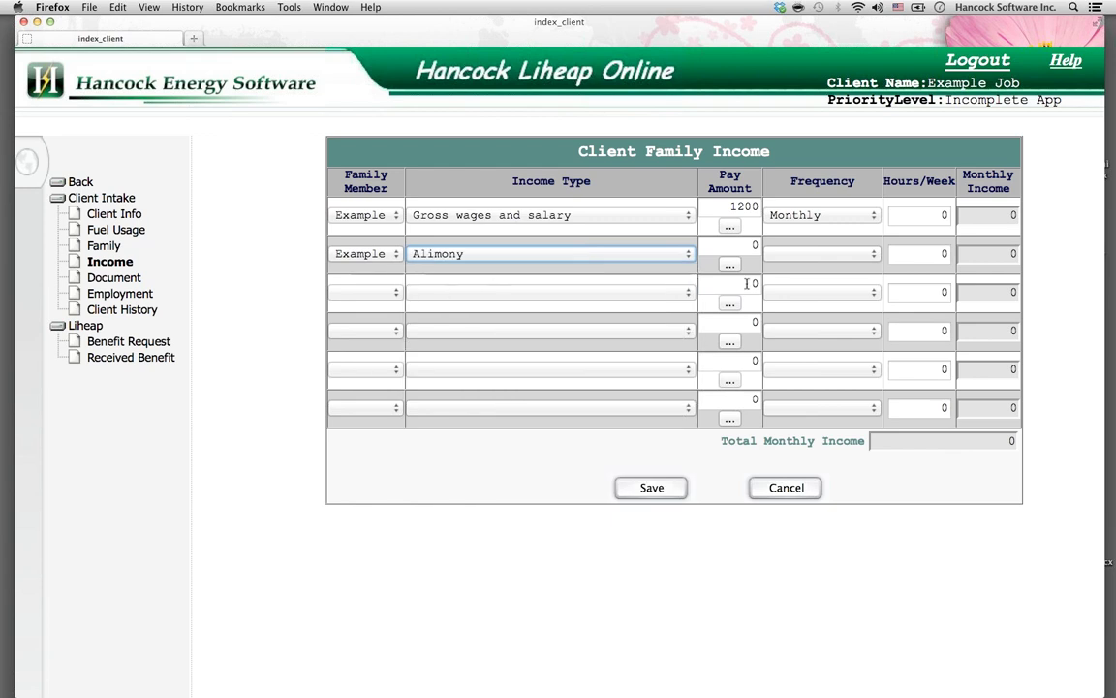
- Enter 200 as the second row's amount, paid Monthly
{"action": "left_click", "coordinate": [746, 245]}
{"action": "type", "text": "2"}
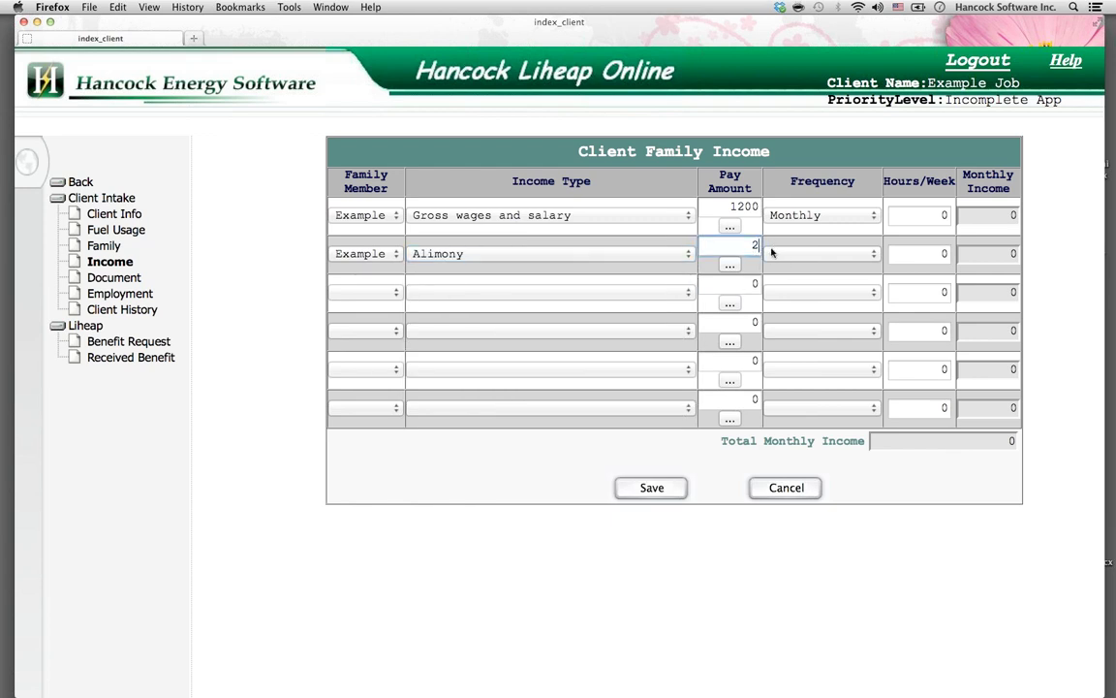
{"action": "type", "text": "00"}
{"action": "left_click", "coordinate": [781, 253]}
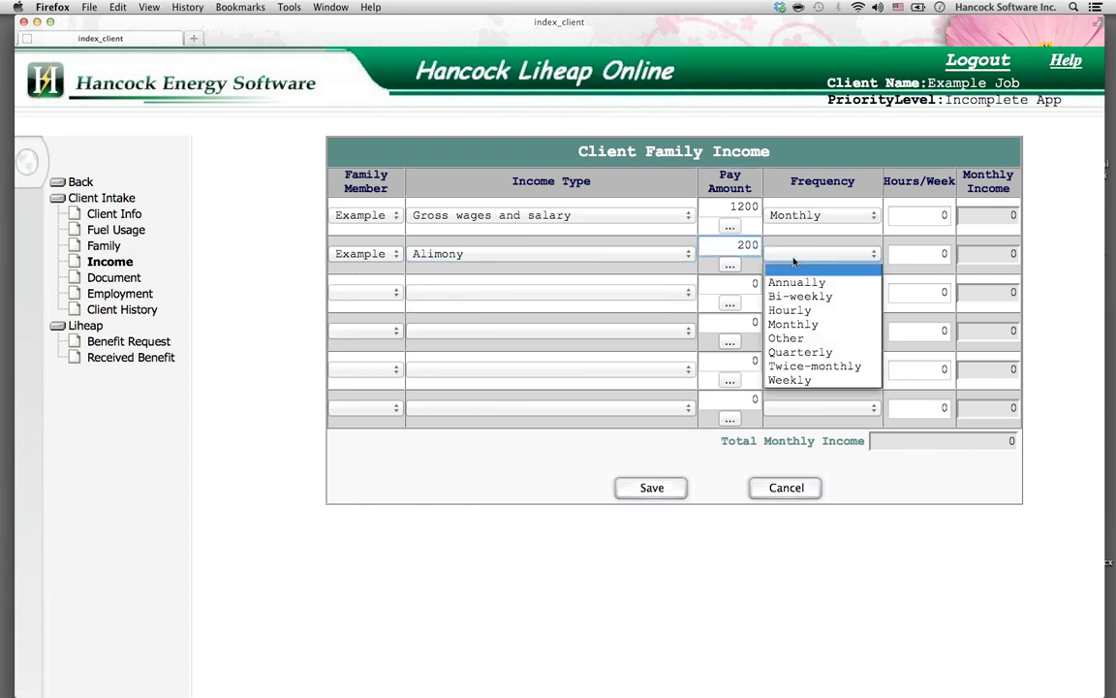
{"action": "left_click", "coordinate": [795, 324]}
{"action": "left_click", "coordinate": [385, 294]}
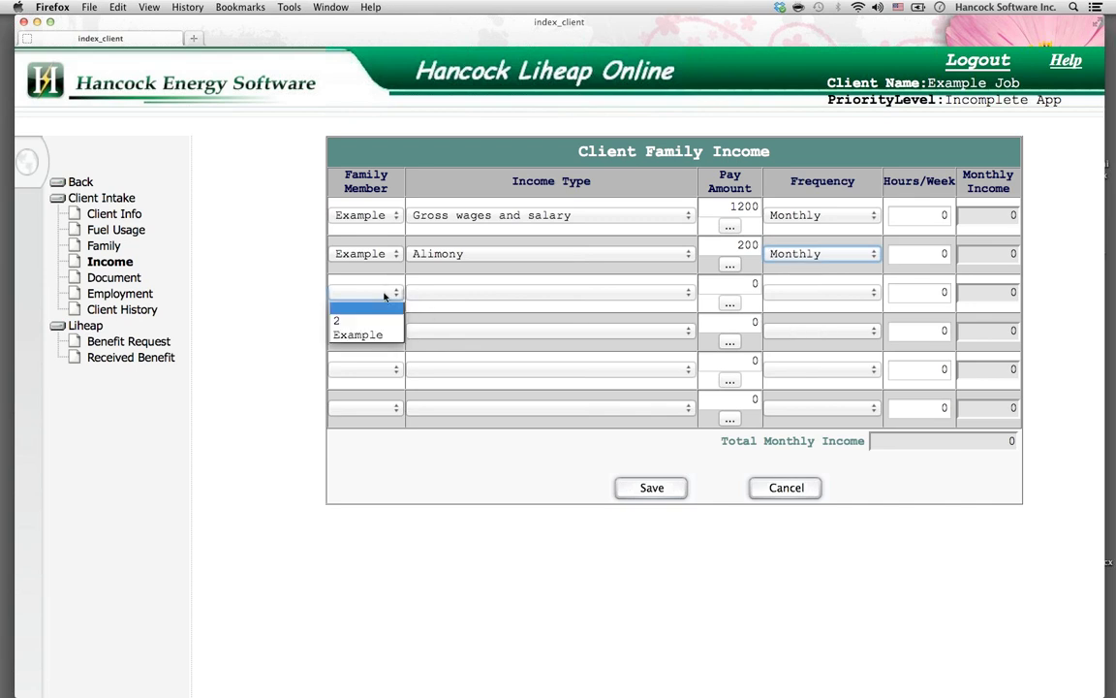
- Add a third row for family member 2 with income type No Income
{"action": "left_click", "coordinate": [363, 319]}
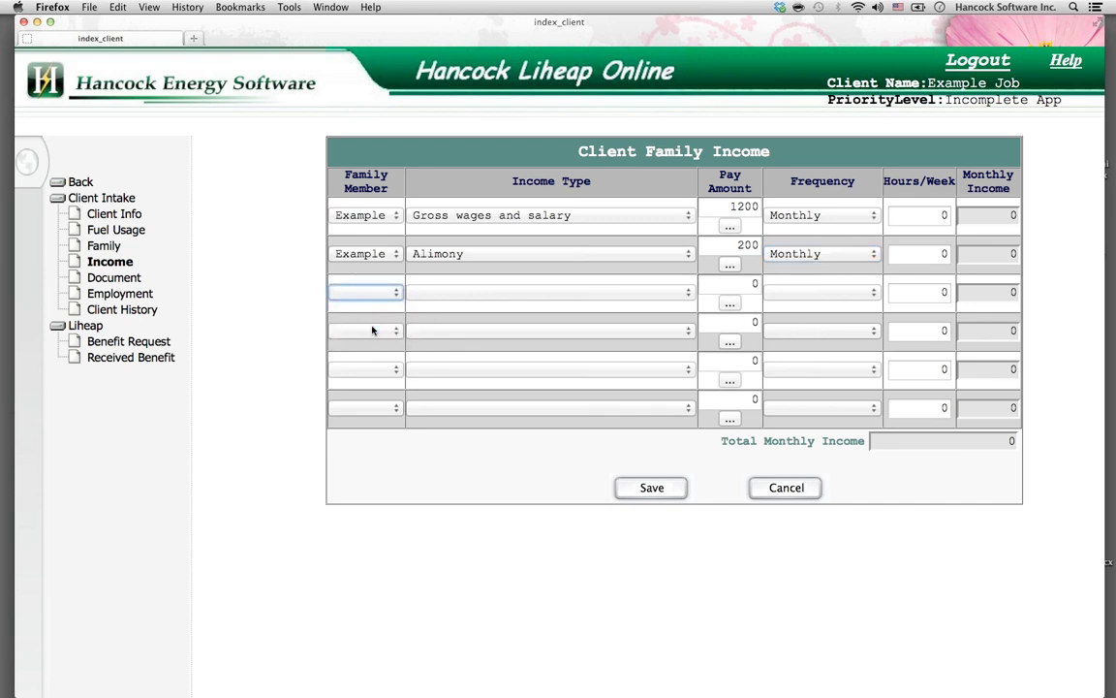
{"action": "left_click", "coordinate": [438, 299]}
{"action": "scroll", "coordinate": [456, 388], "scroll_direction": "down", "scroll_amount": 3}
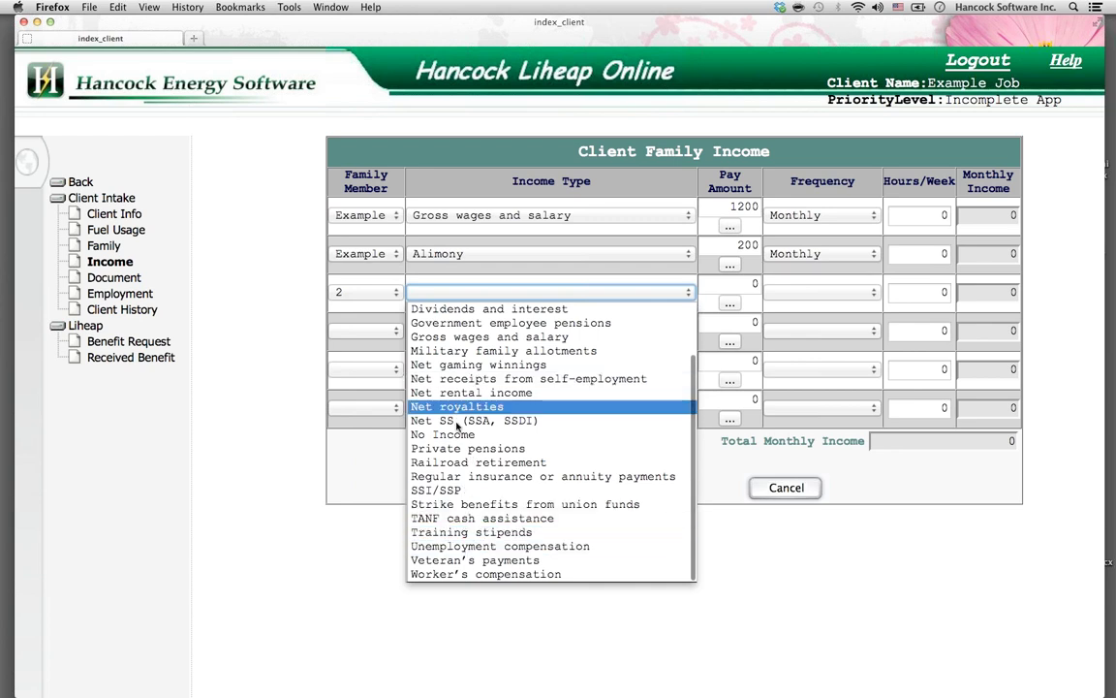
{"action": "left_click", "coordinate": [458, 434]}
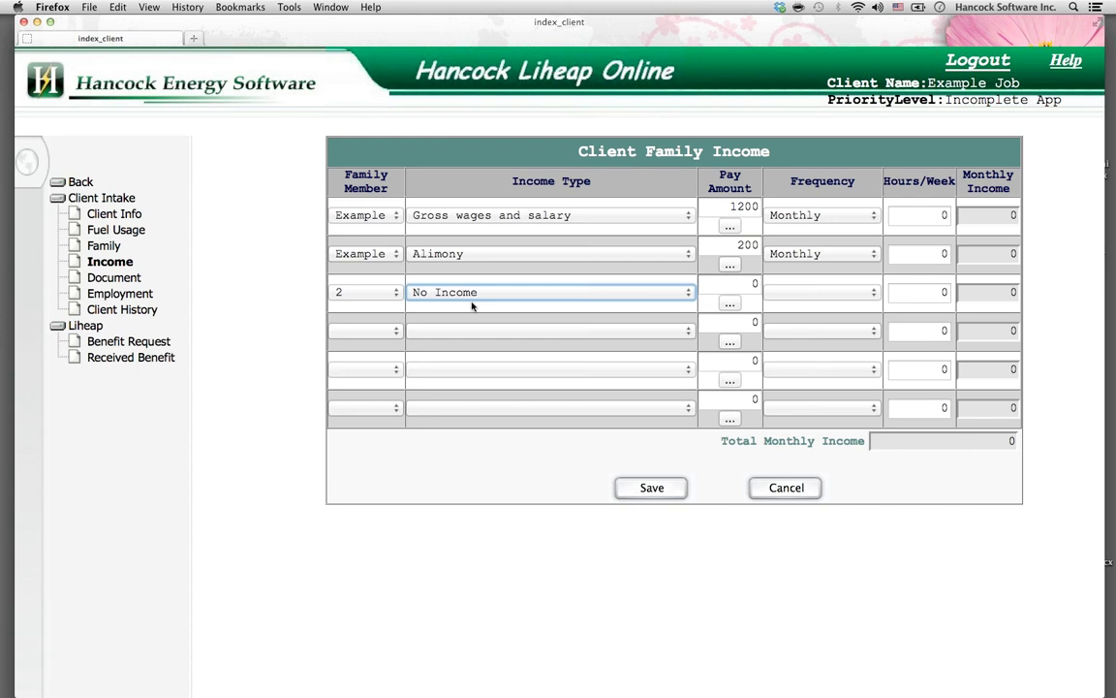
- Save and confirm the income records (1200.00, 200.00, 0.00), then switch to Keynote
{"action": "left_click", "coordinate": [652, 488]}
{"action": "left_click", "coordinate": [602, 311]}
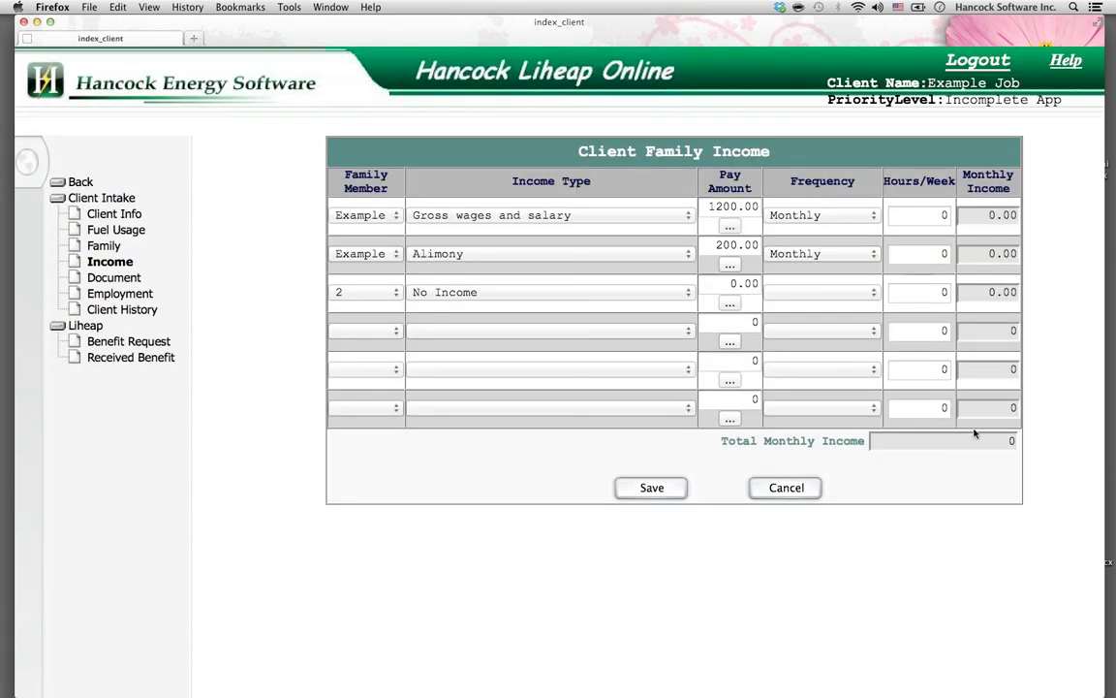
{"action": "left_click", "coordinate": [635, 493]}
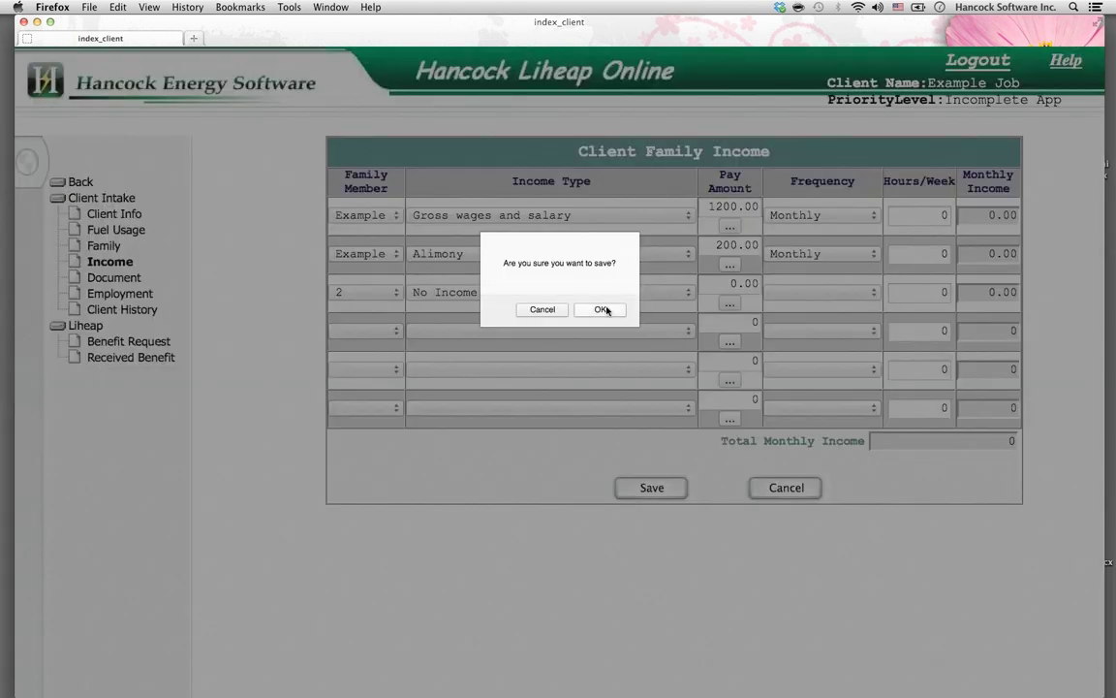
{"action": "left_click", "coordinate": [605, 311]}
{"action": "key", "text": "super+Tab"}
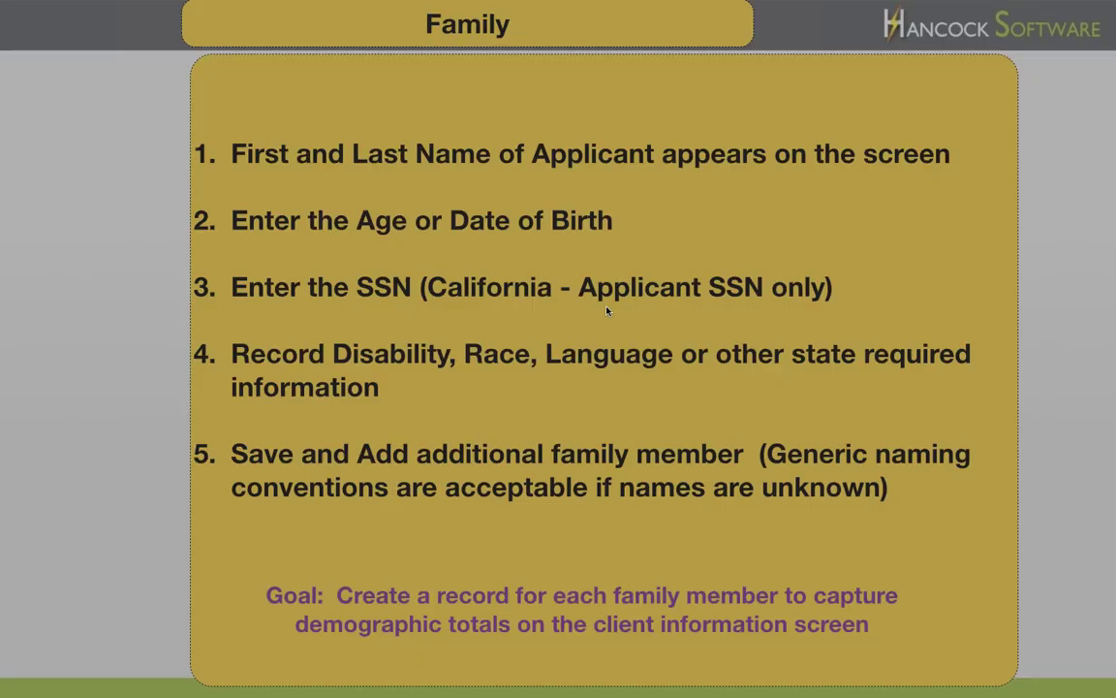
- Advance the Keynote slideshow from Family to the Income slide
{"action": "key", "text": "Right"}
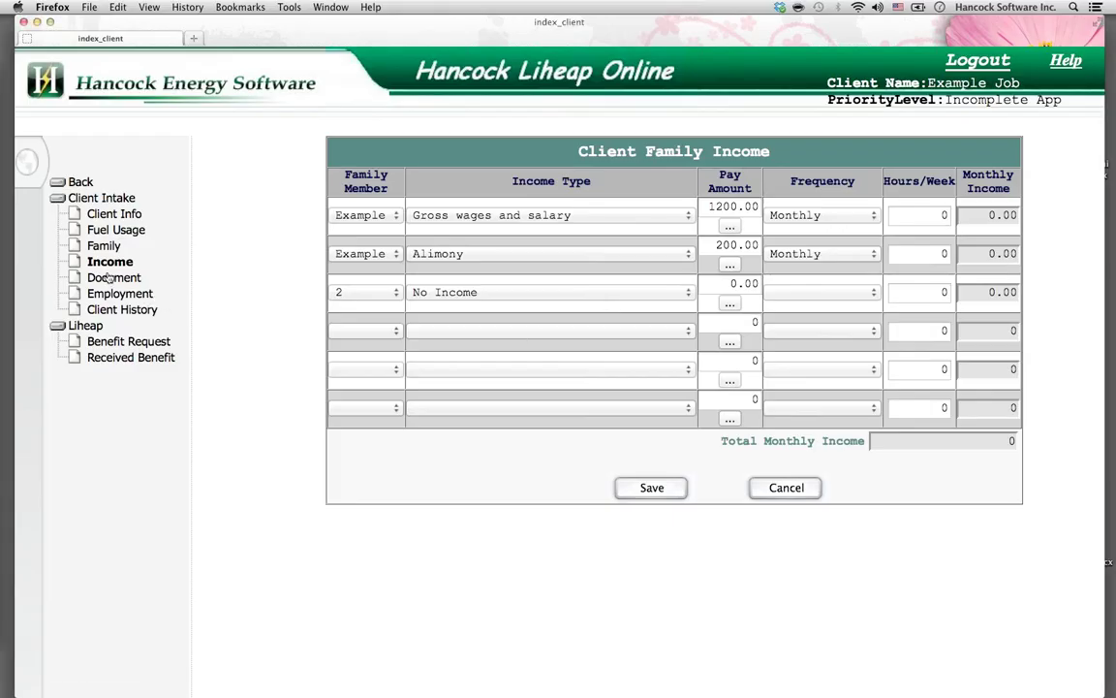
- Open the Document List and mark Energy Intake Form and CA ID as Complete
{"action": "left_click", "coordinate": [109, 278]}
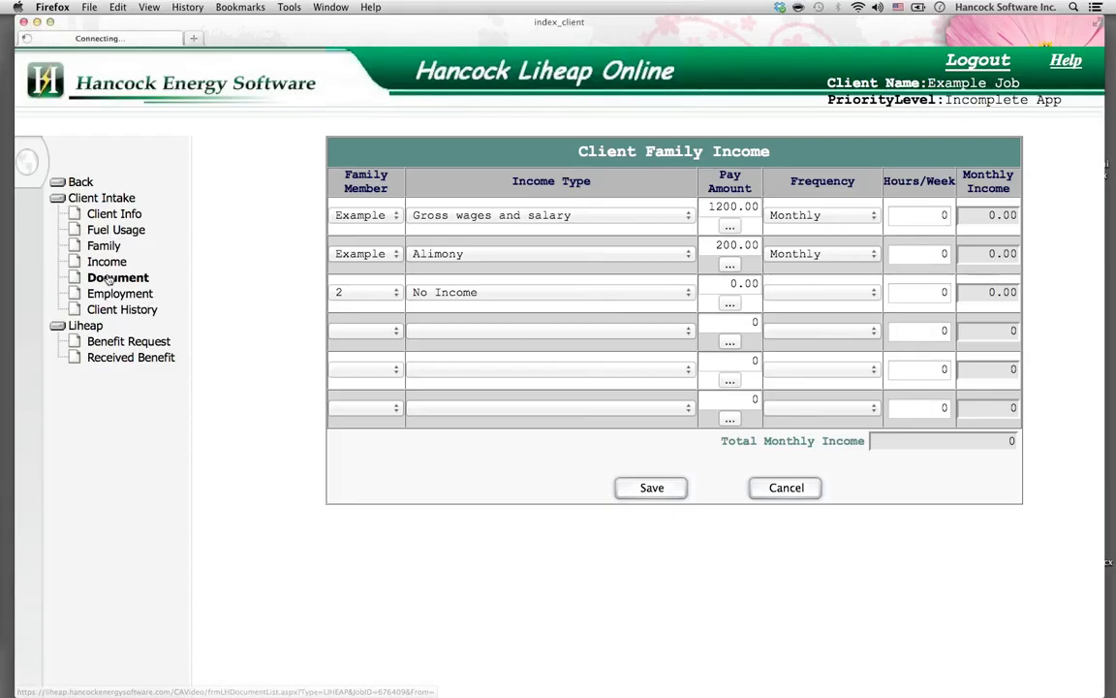
{"action": "scroll", "coordinate": [500, 400], "scroll_direction": "down", "scroll_amount": 1}
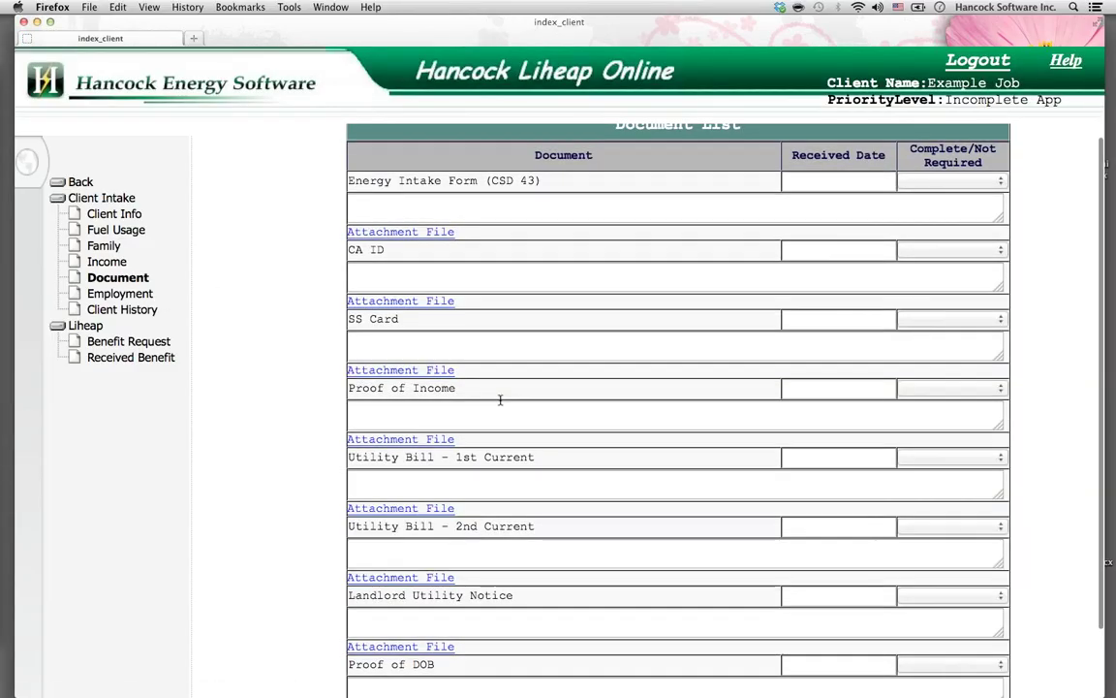
{"action": "scroll", "coordinate": [501, 400], "scroll_direction": "down", "scroll_amount": 2}
{"action": "scroll", "coordinate": [500, 400], "scroll_direction": "up", "scroll_amount": 3}
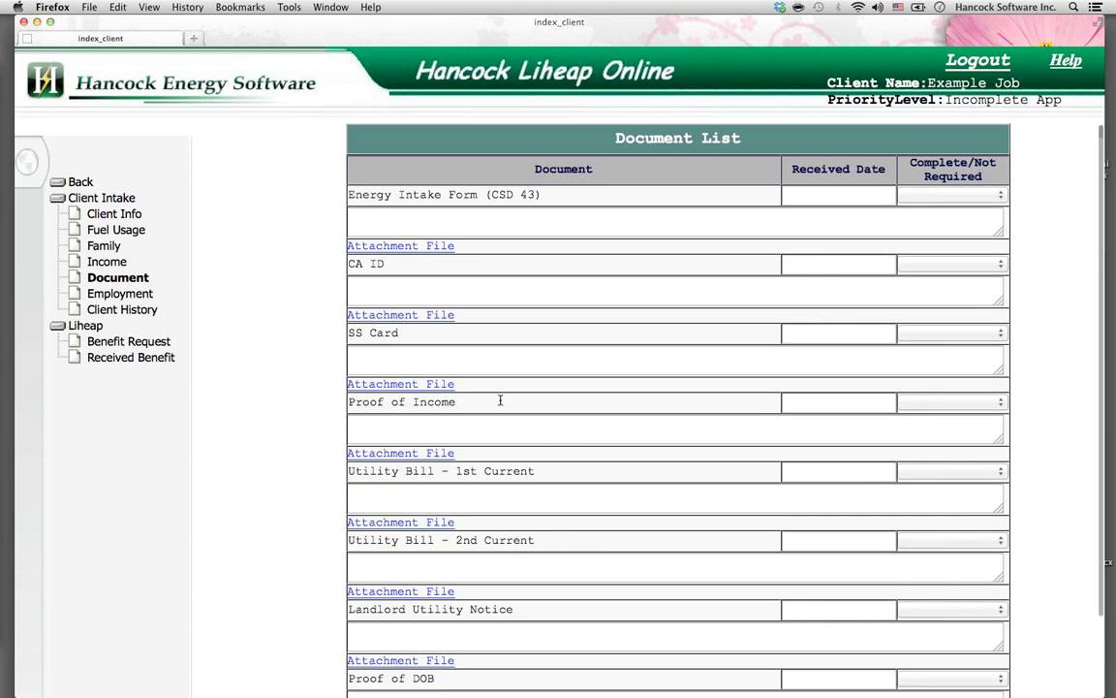
{"action": "left_click", "coordinate": [936, 195]}
{"action": "left_click", "coordinate": [922, 224]}
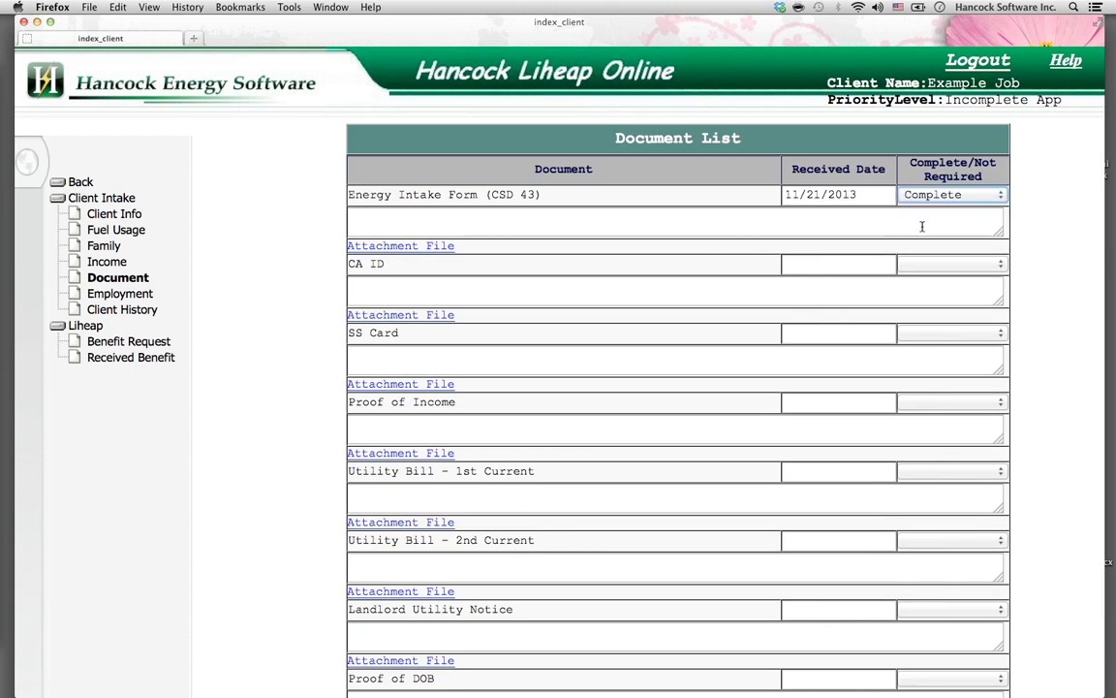
{"action": "left_click", "coordinate": [934, 264]}
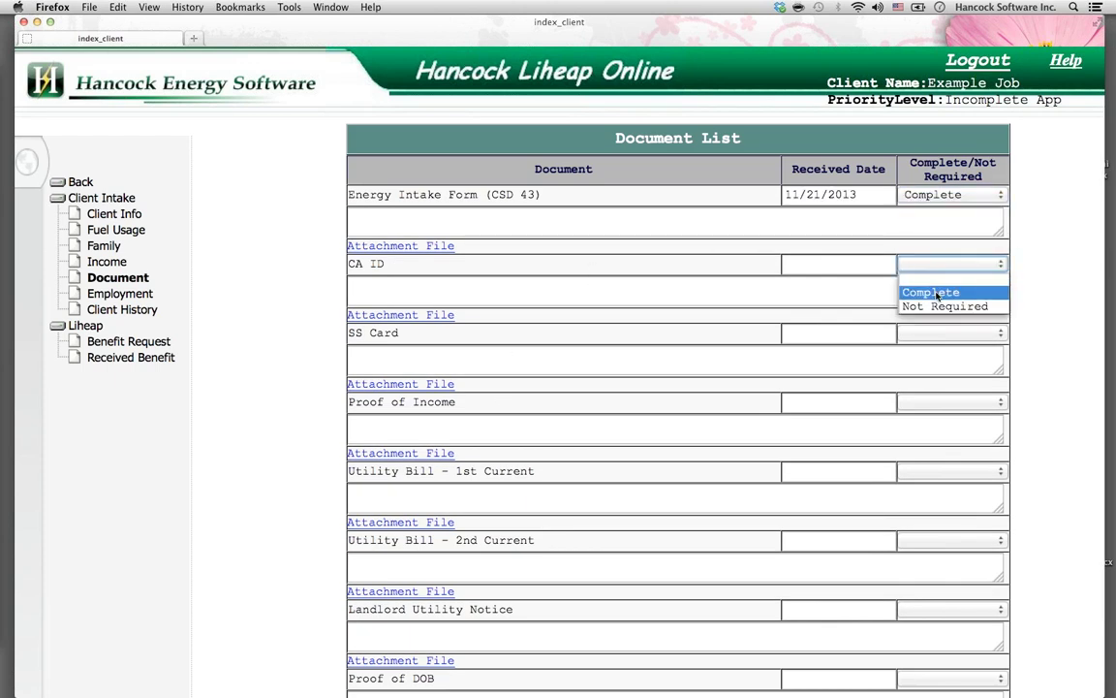
{"action": "left_click", "coordinate": [936, 306]}
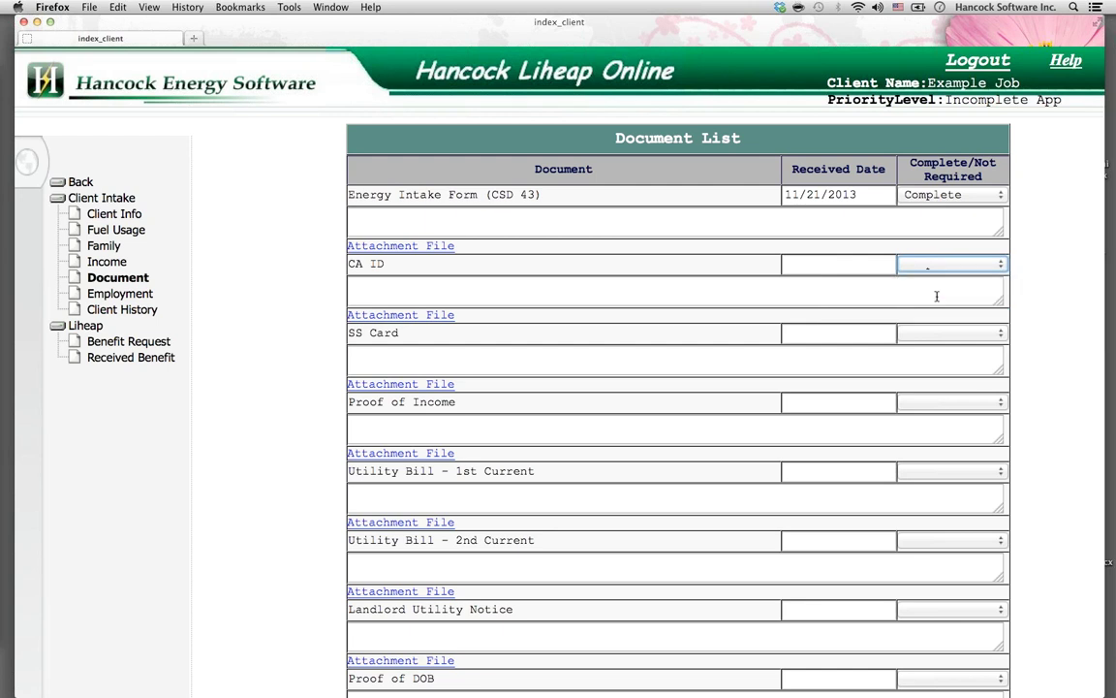
{"action": "key", "text": "Down"}
- Mark SS Card, Proof of Income, Utility Bill 1st Complete; Utility Bill 2nd Not Required
{"action": "scroll", "coordinate": [937, 295], "scroll_direction": "down", "scroll_amount": 2}
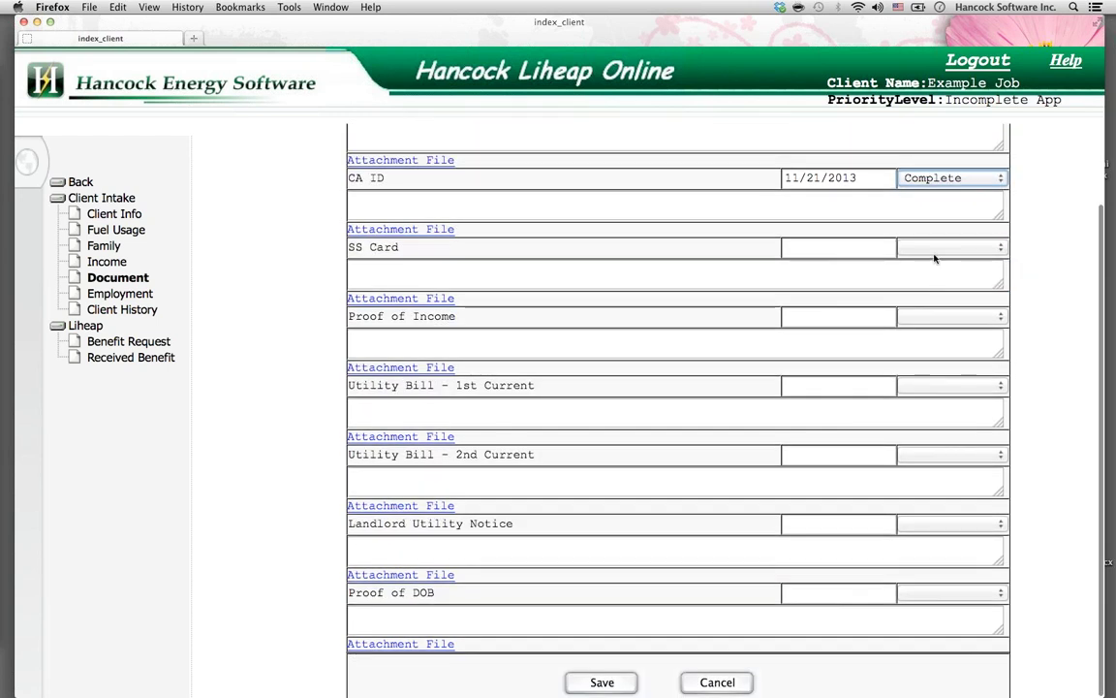
{"action": "left_click", "coordinate": [935, 246]}
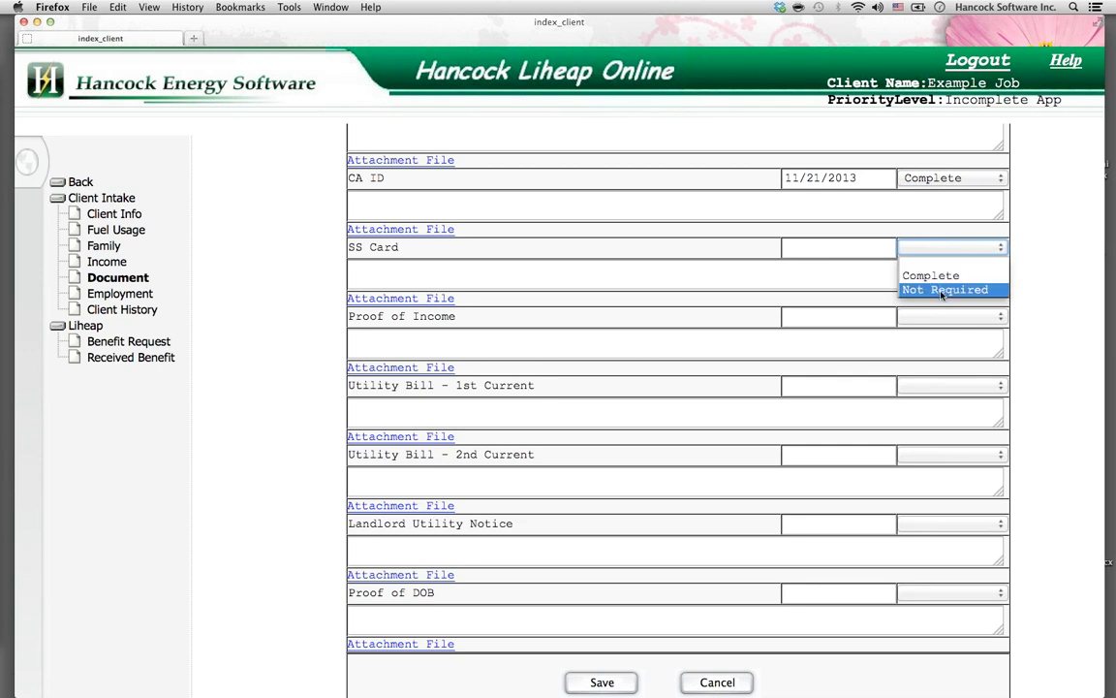
{"action": "left_click", "coordinate": [936, 277]}
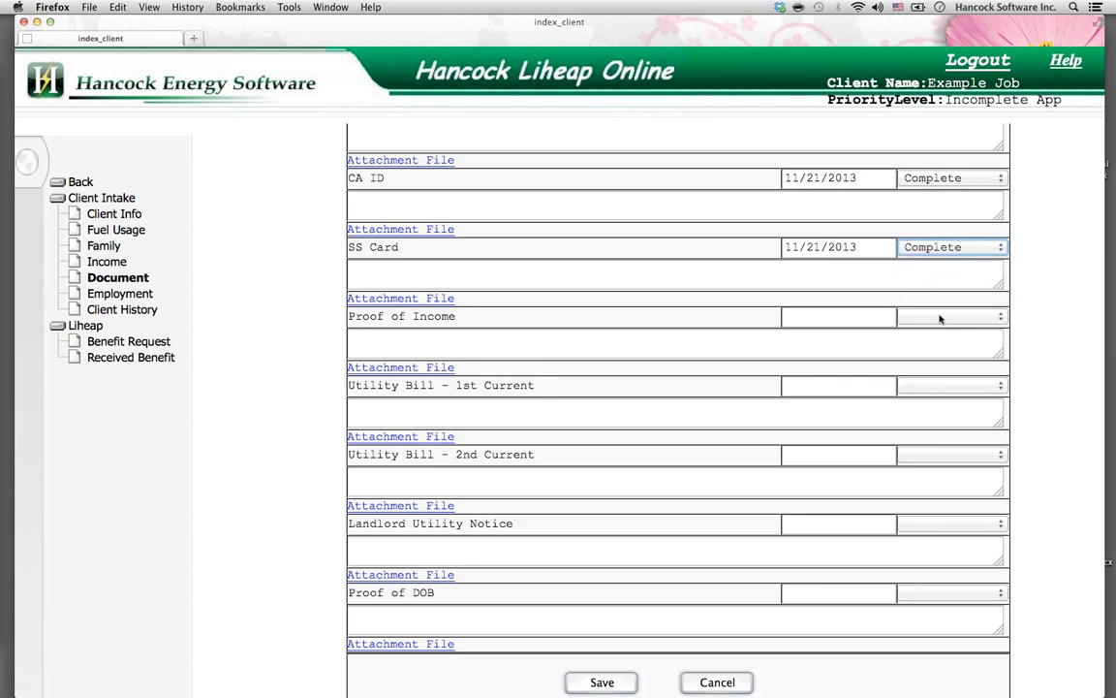
{"action": "left_click", "coordinate": [940, 318]}
{"action": "left_click", "coordinate": [932, 345]}
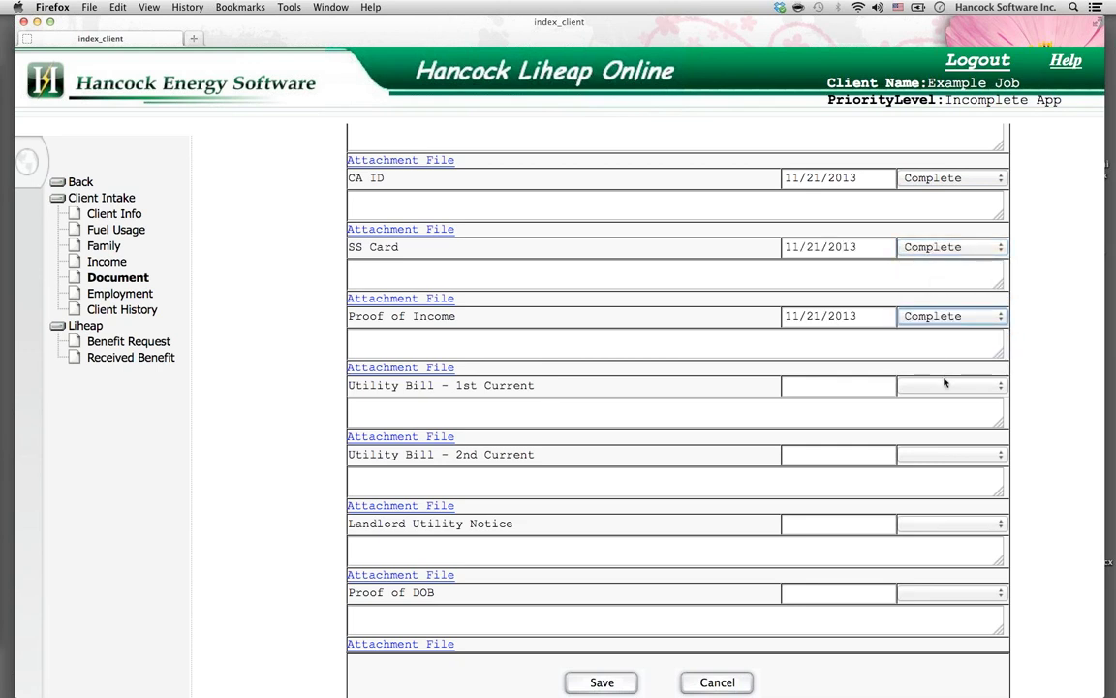
{"action": "left_click", "coordinate": [949, 458]}
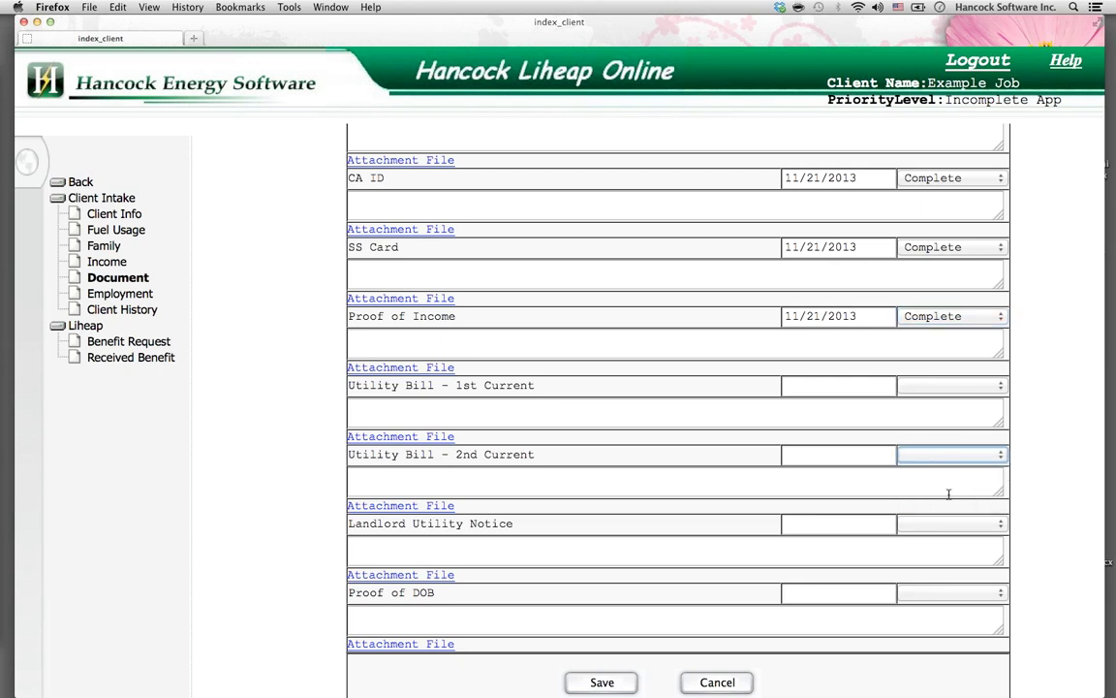
{"action": "left_click", "coordinate": [949, 494]}
{"action": "left_click", "coordinate": [947, 386]}
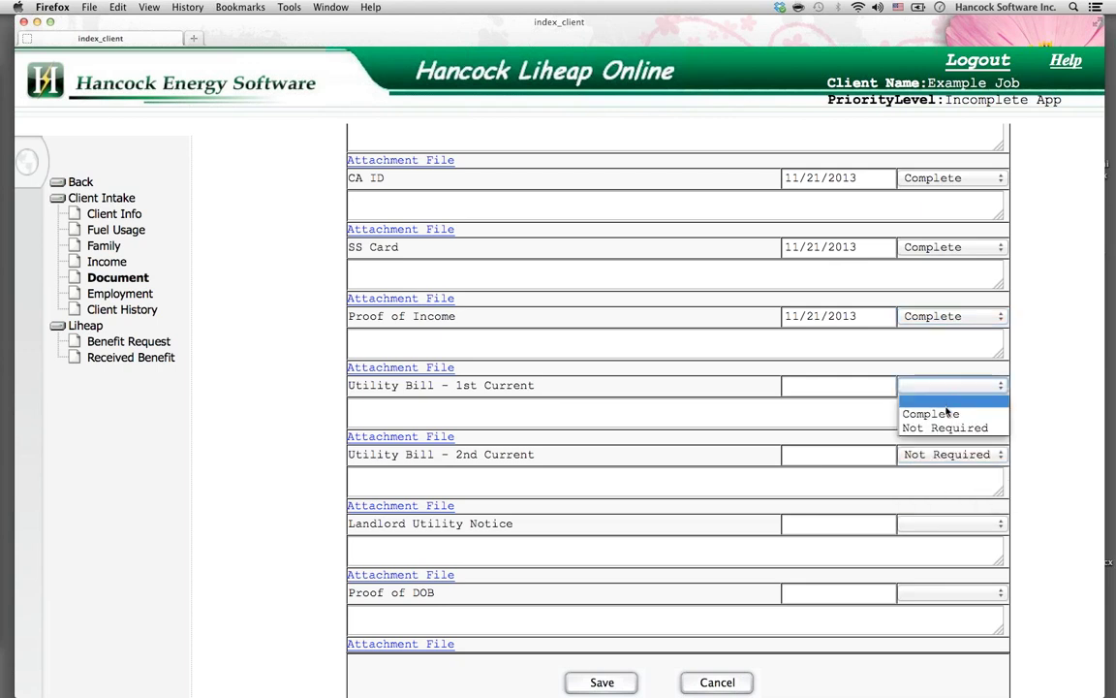
{"action": "left_click", "coordinate": [946, 413]}
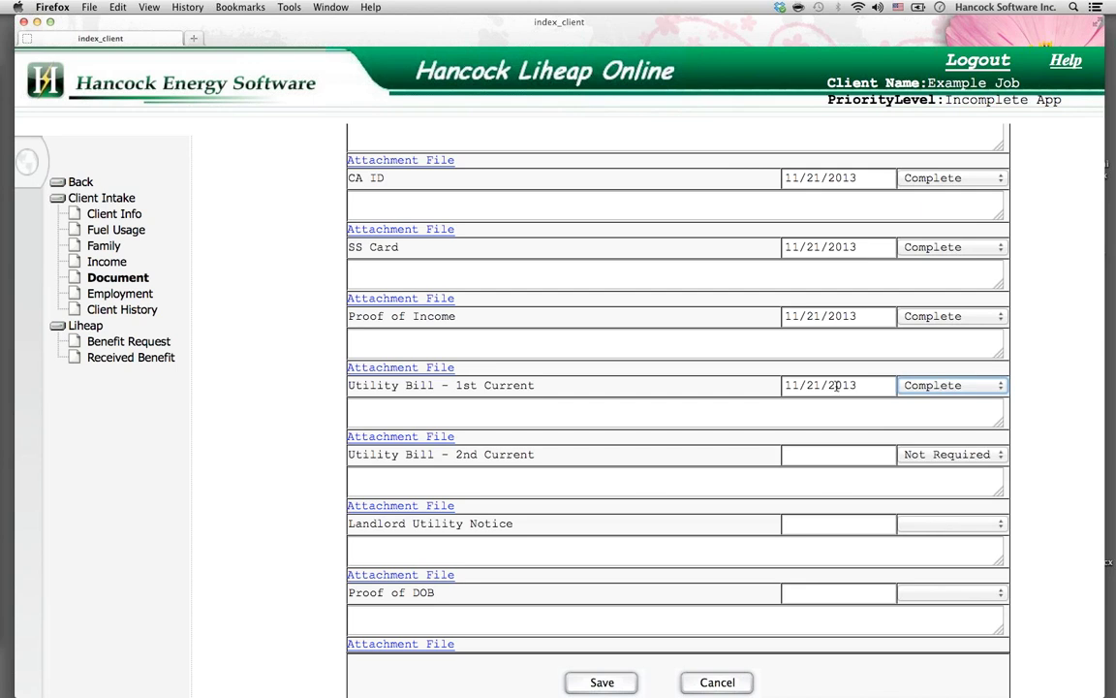
{"action": "left_click", "coordinate": [866, 385]}
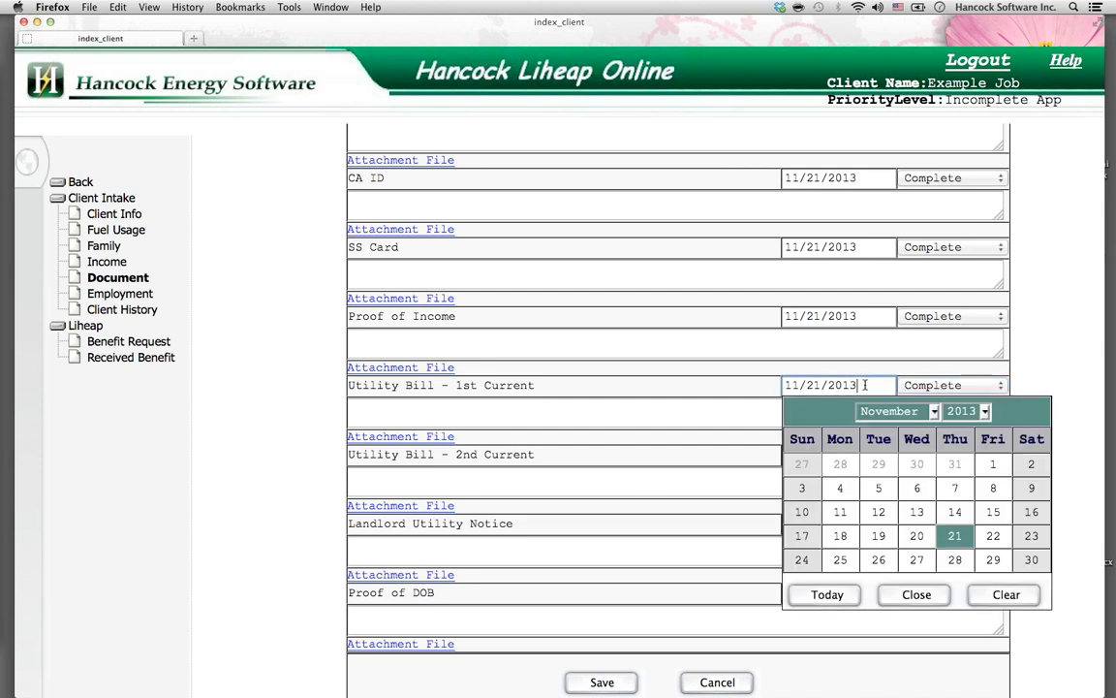
{"action": "left_click", "coordinate": [676, 383]}
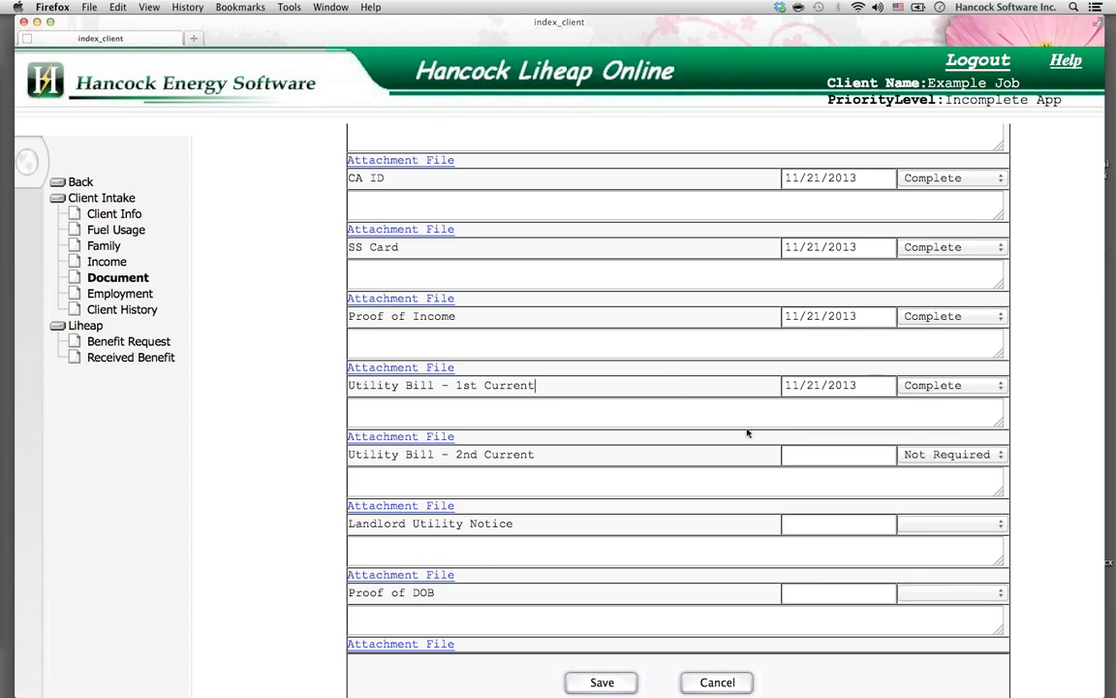
- Set Landlord Utility Notice and Proof of DOB to Not Required and save the list
{"action": "left_click", "coordinate": [932, 525]}
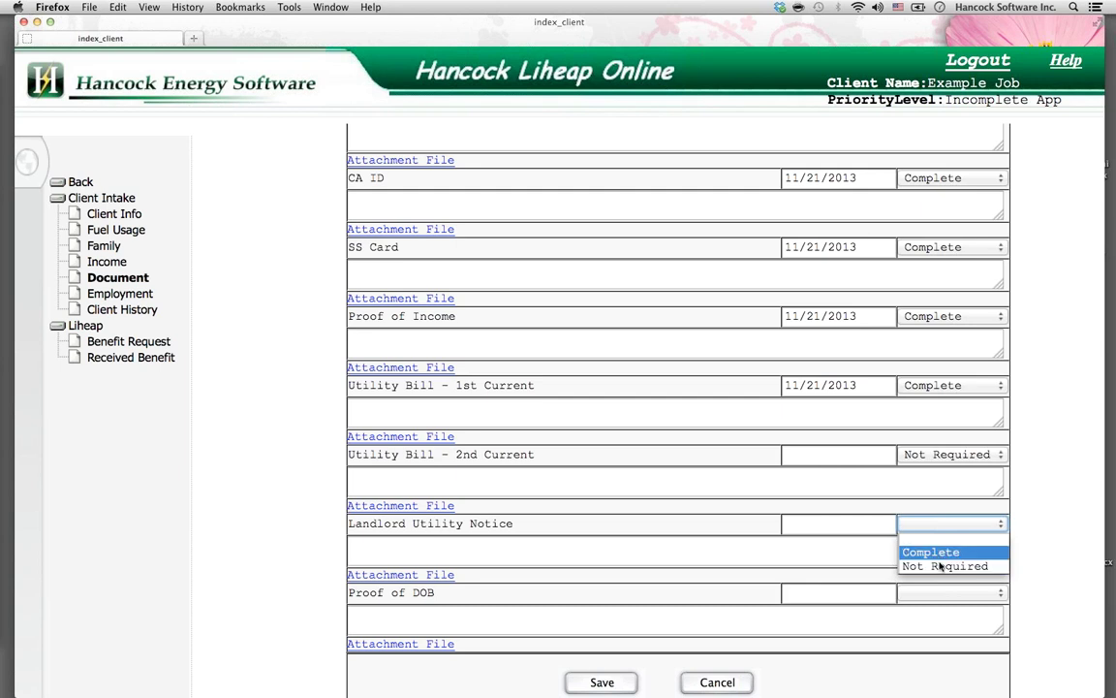
{"action": "left_click", "coordinate": [940, 566]}
{"action": "left_click", "coordinate": [940, 593]}
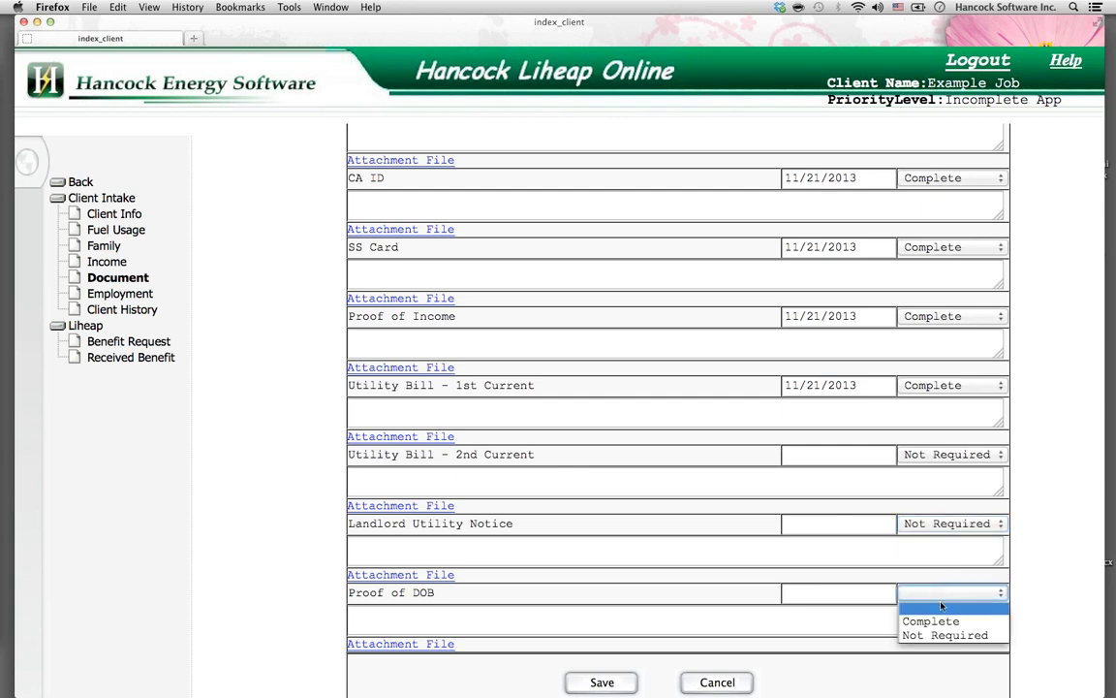
{"action": "left_click", "coordinate": [945, 602]}
{"action": "key", "text": "Down"}
{"action": "key", "text": "Down"}
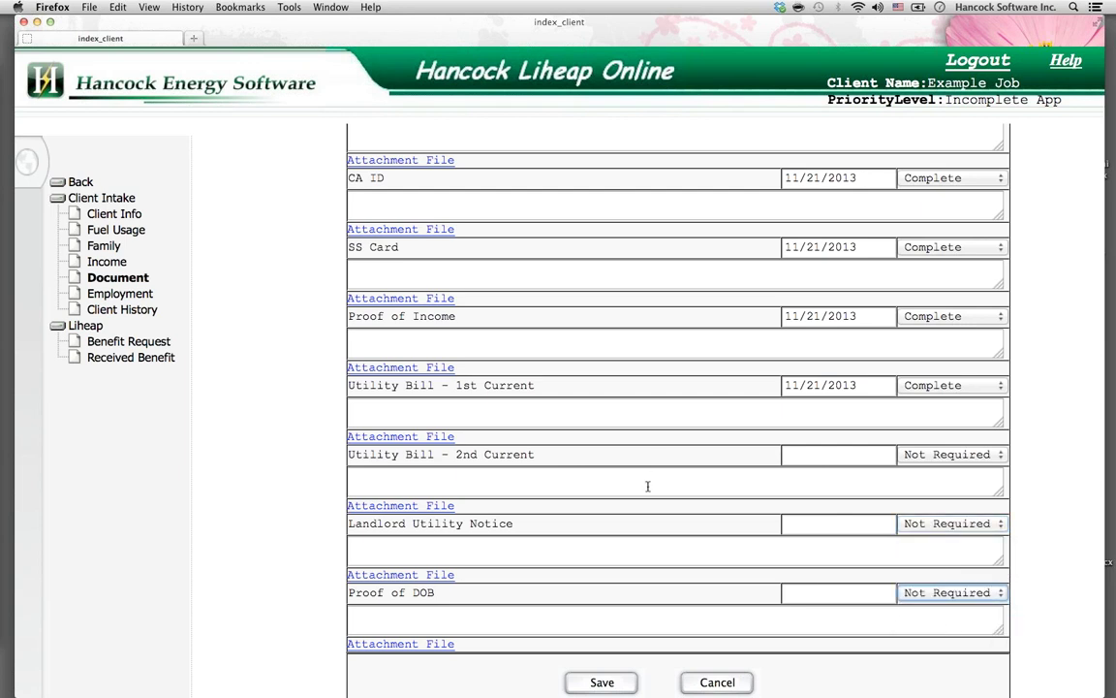
{"action": "left_click", "coordinate": [598, 682]}
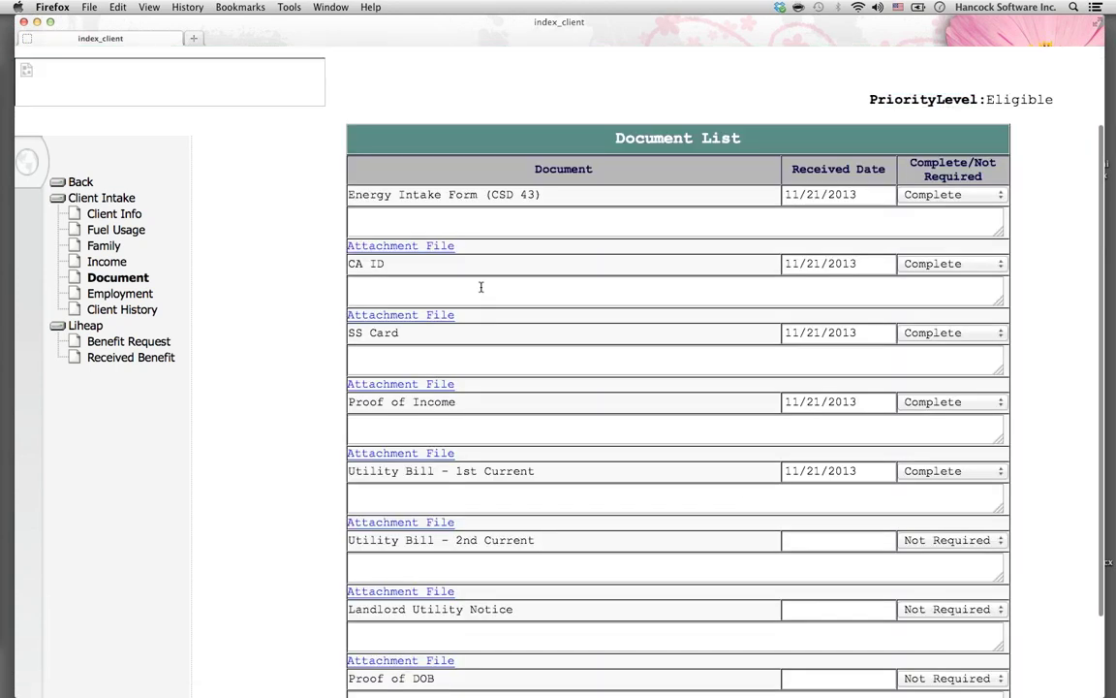
- Add the note 'Drivers license.' to CA ID and bring up its attachment upload form
{"action": "left_click", "coordinate": [481, 287]}
{"action": "scroll", "coordinate": [481, 287], "scroll_direction": "down", "scroll_amount": 2}
{"action": "scroll", "coordinate": [481, 287], "scroll_direction": "up", "scroll_amount": 2}
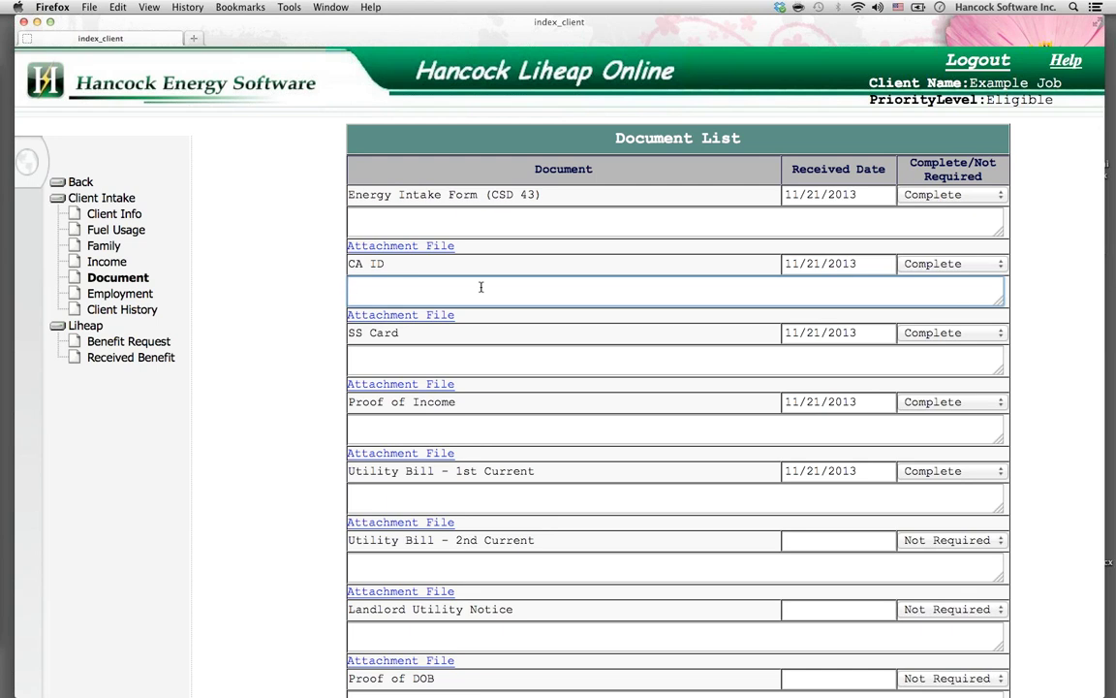
{"action": "type", "text": "Drivers license."}
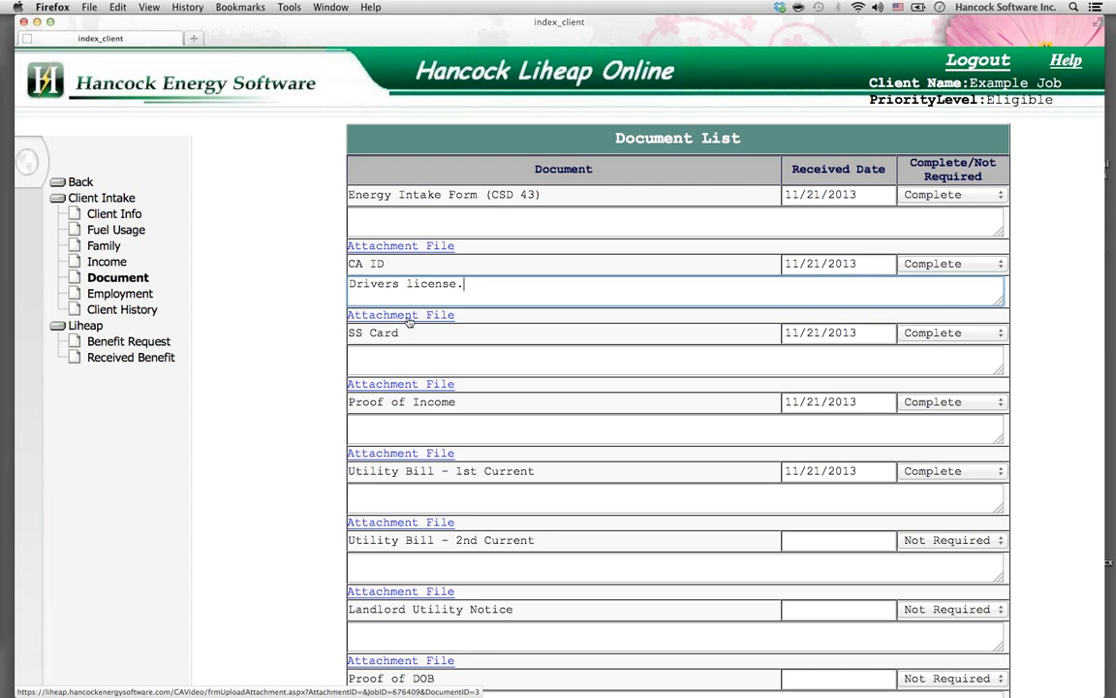
{"action": "left_click", "coordinate": [408, 318]}
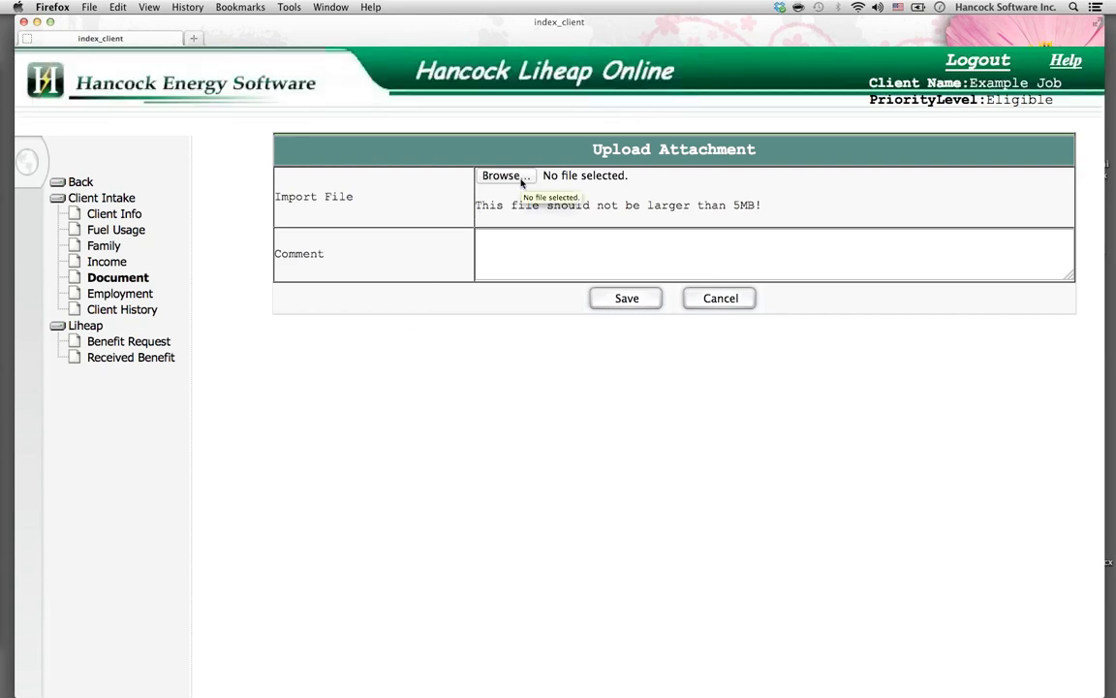
- Cancel the CA ID attachment upload without a file, then return to Keynote
{"action": "left_click", "coordinate": [529, 261]}
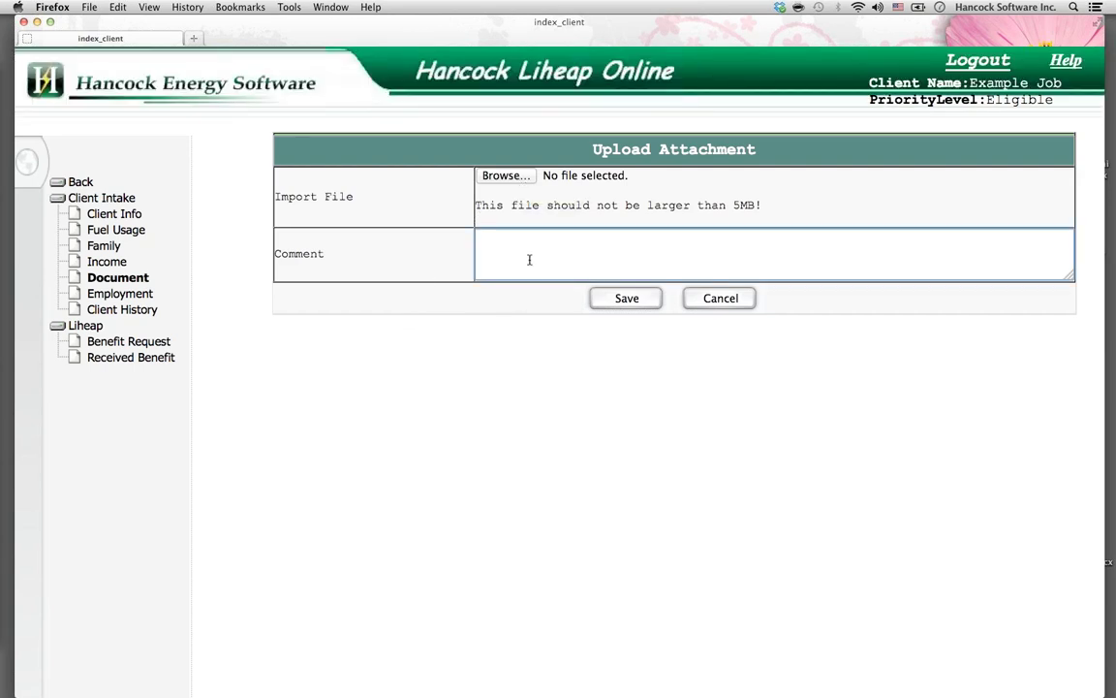
{"action": "left_click", "coordinate": [738, 300]}
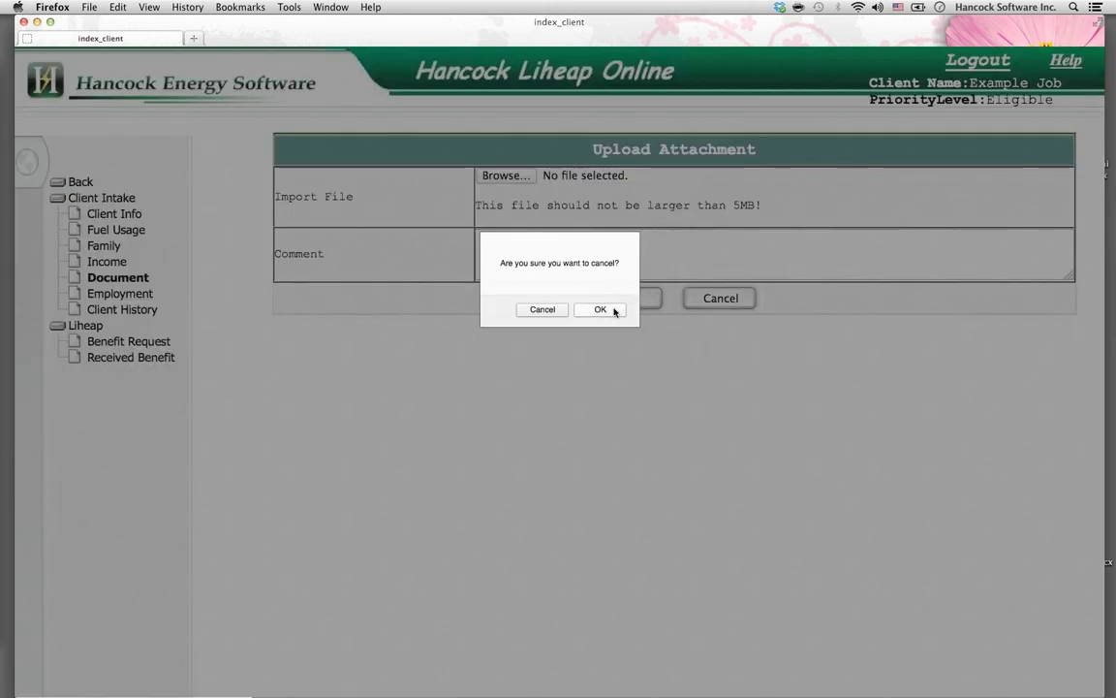
{"action": "left_click", "coordinate": [613, 312]}
{"action": "key", "text": "super+Tab"}
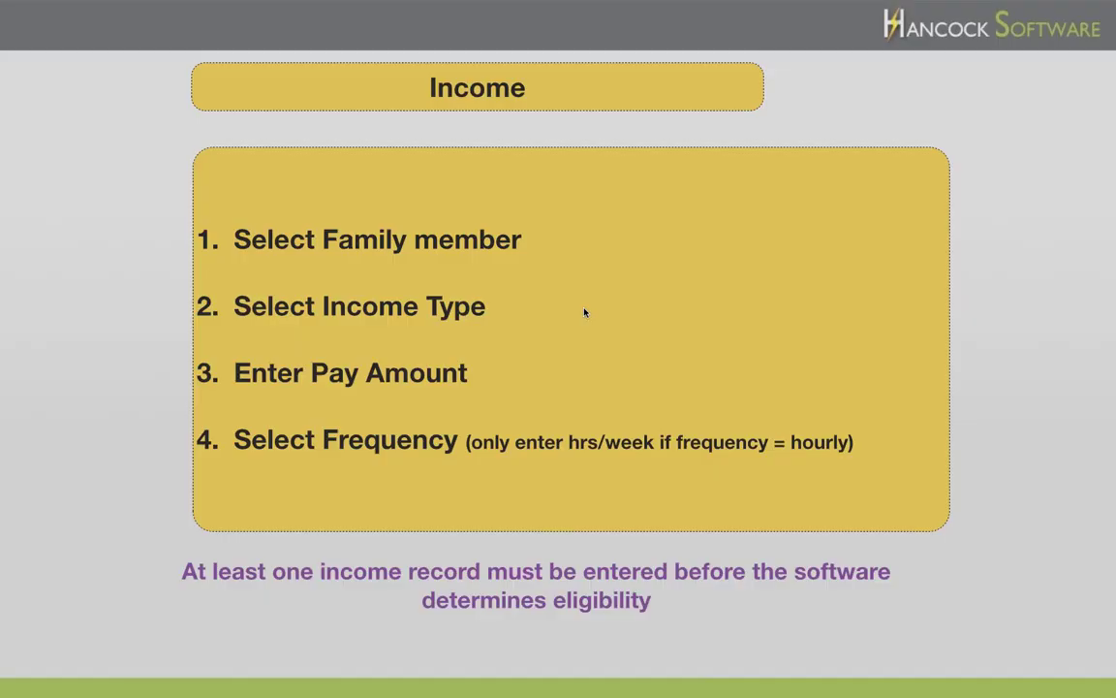
- Advance the slideshow from the Income slide to the Documents slide
{"action": "key", "text": "Right"}
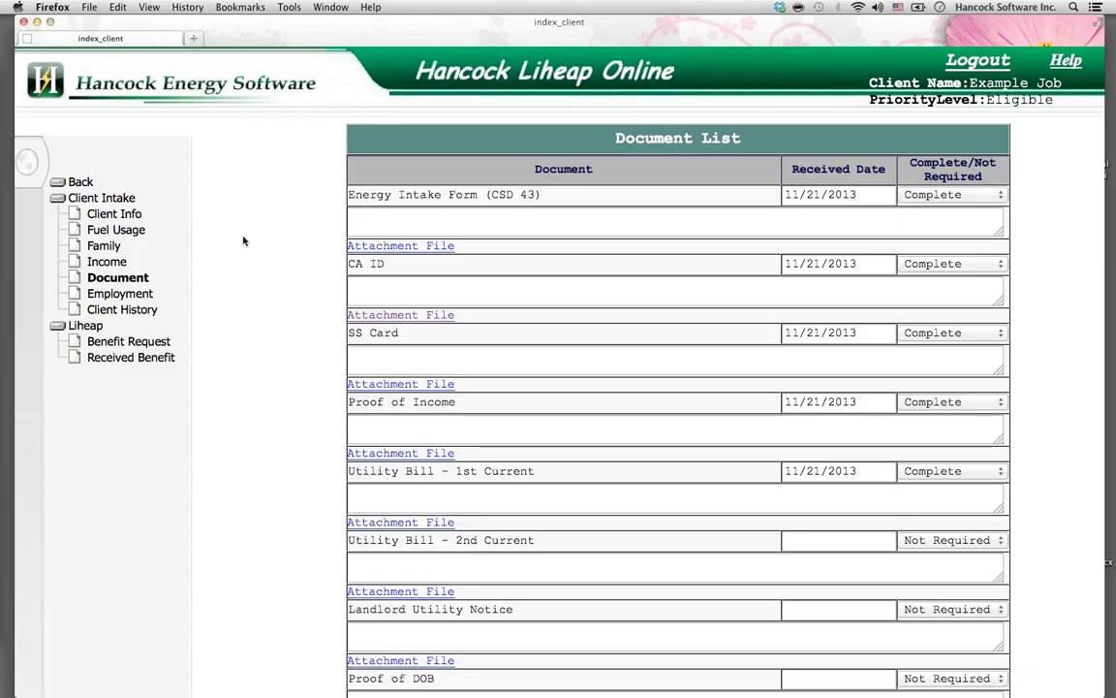
- Go to Client Info under Client Intake in the navigation tree
{"action": "left_click", "coordinate": [119, 214]}
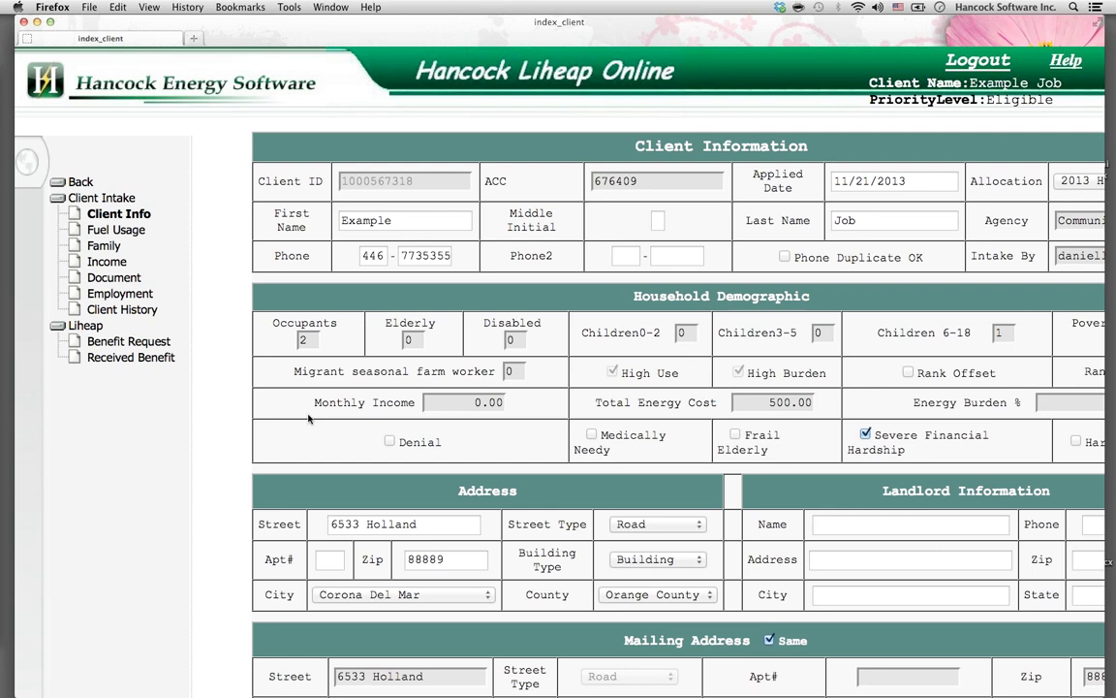
- Highlight the Eligible priority level on the Client Information page
{"action": "scroll", "coordinate": [318, 436], "scroll_direction": "down", "scroll_amount": 3}
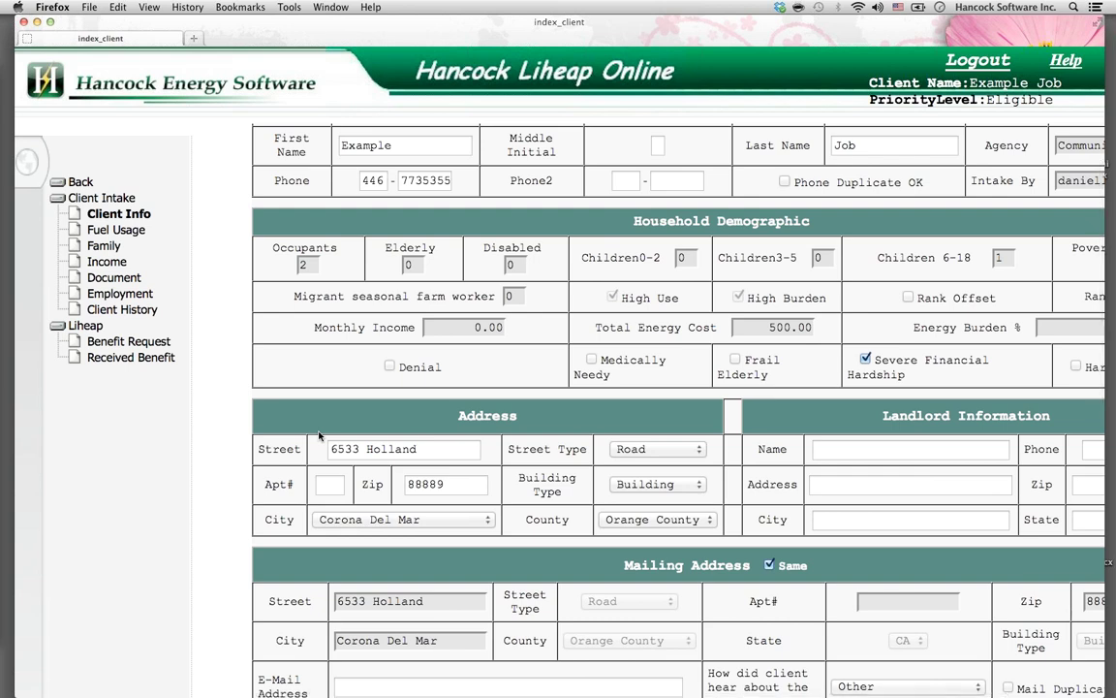
{"action": "scroll", "coordinate": [318, 436], "scroll_direction": "up", "scroll_amount": 3}
{"action": "scroll", "coordinate": [319, 436], "scroll_direction": "right", "scroll_amount": 3}
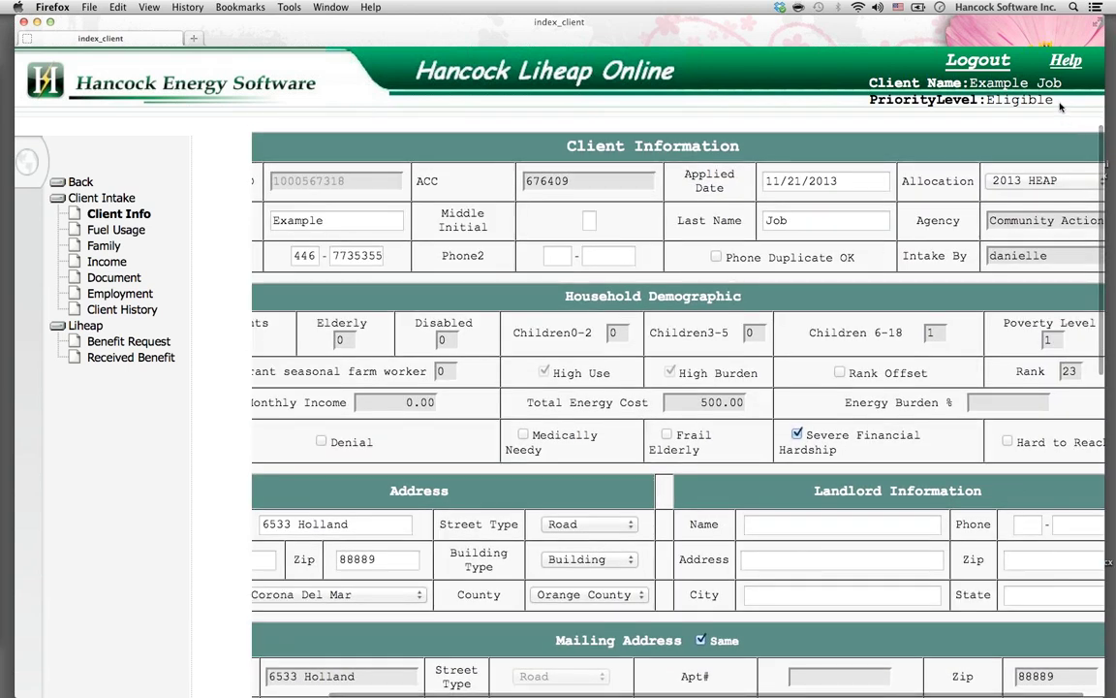
{"action": "left_click_drag", "start_coordinate": [1060, 107], "coordinate": [869, 100]}
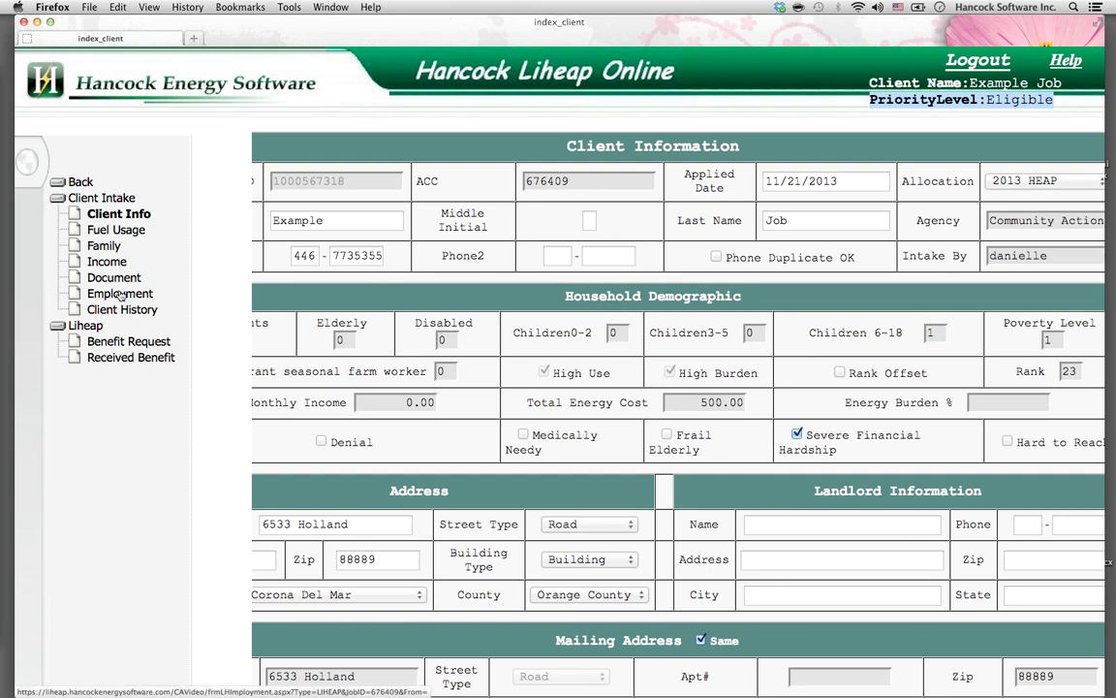
- Highlight the Rank value 23
{"action": "scroll", "coordinate": [369, 346], "scroll_direction": "left", "scroll_amount": 2}
{"action": "scroll", "coordinate": [369, 346], "scroll_direction": "down", "scroll_amount": 1}
{"action": "scroll", "coordinate": [368, 346], "scroll_direction": "right", "scroll_amount": 2}
{"action": "scroll", "coordinate": [368, 346], "scroll_direction": "down", "scroll_amount": 2}
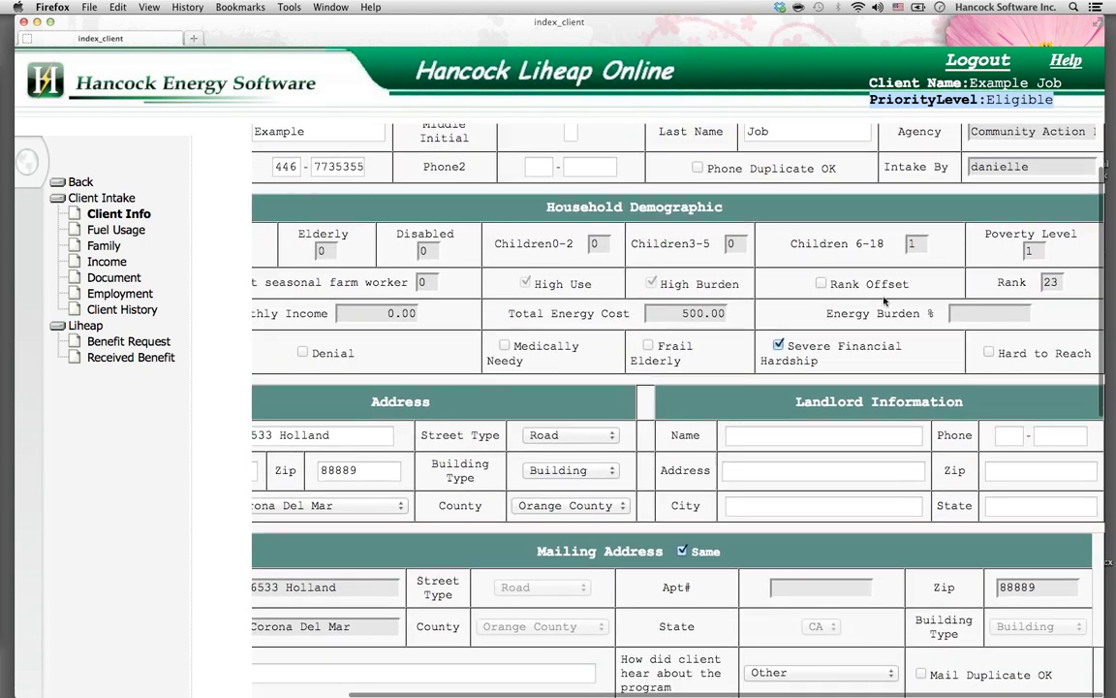
{"action": "double_click", "coordinate": [1047, 282]}
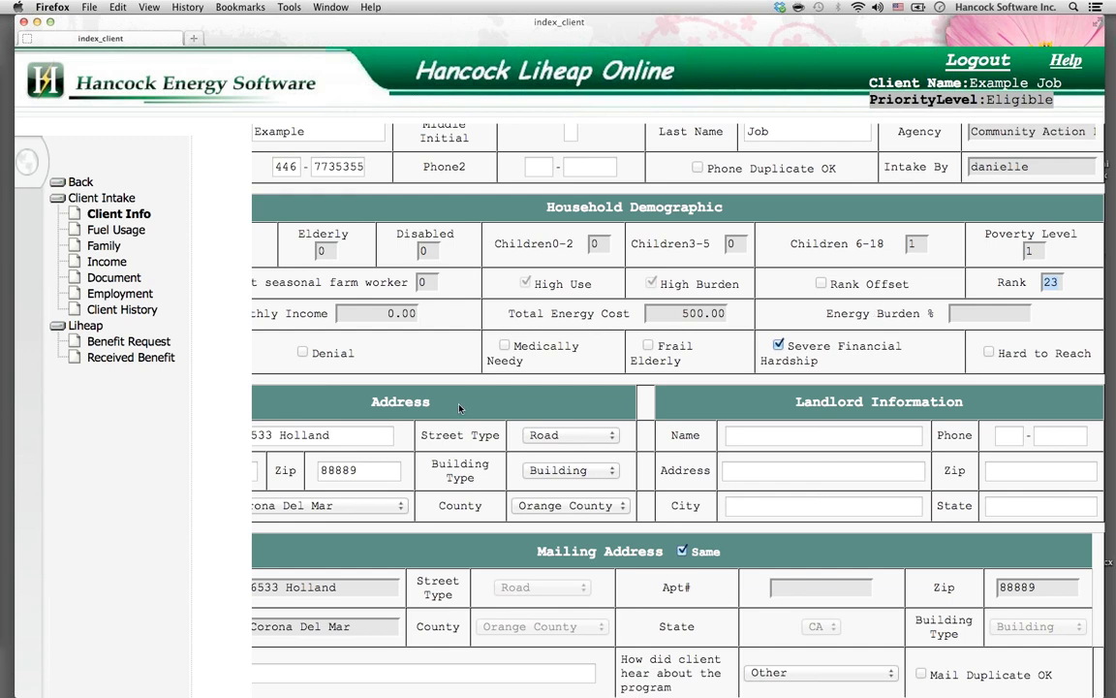
- Return to Keynote and advance to the Quality Assurance slide
{"action": "scroll", "coordinate": [455, 398], "scroll_direction": "down", "scroll_amount": 2}
{"action": "scroll", "coordinate": [456, 397], "scroll_direction": "left", "scroll_amount": 2}
{"action": "scroll", "coordinate": [460, 409], "scroll_direction": "down", "scroll_amount": 1}
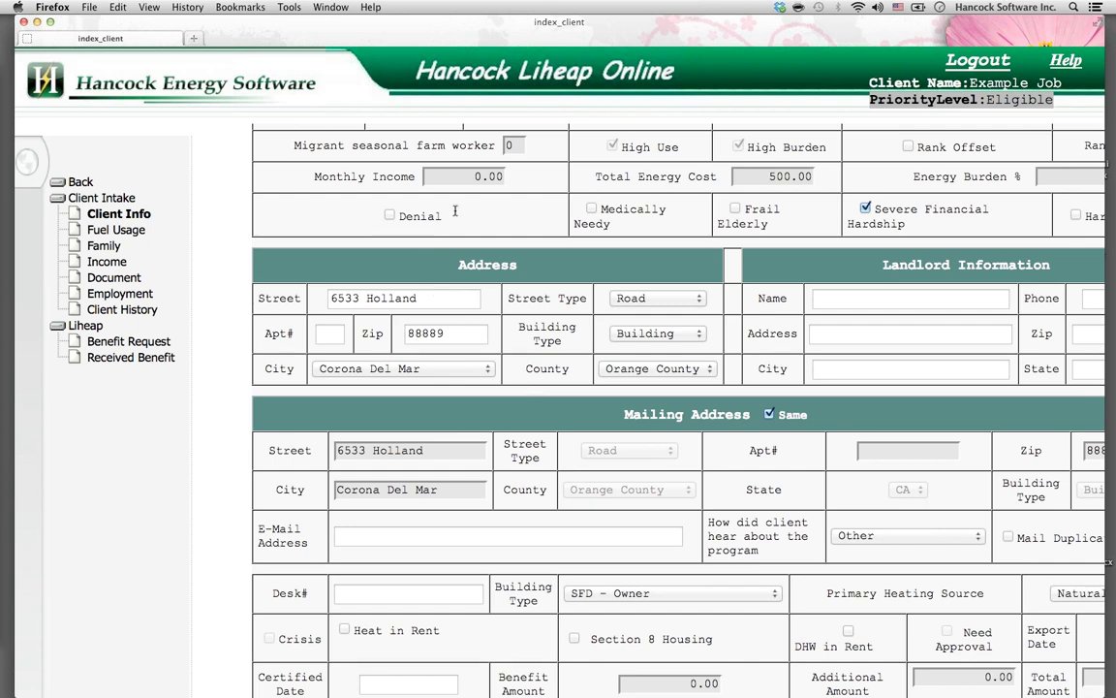
{"action": "scroll", "coordinate": [456, 214], "scroll_direction": "up", "scroll_amount": 2}
{"action": "scroll", "coordinate": [455, 214], "scroll_direction": "up", "scroll_amount": 1}
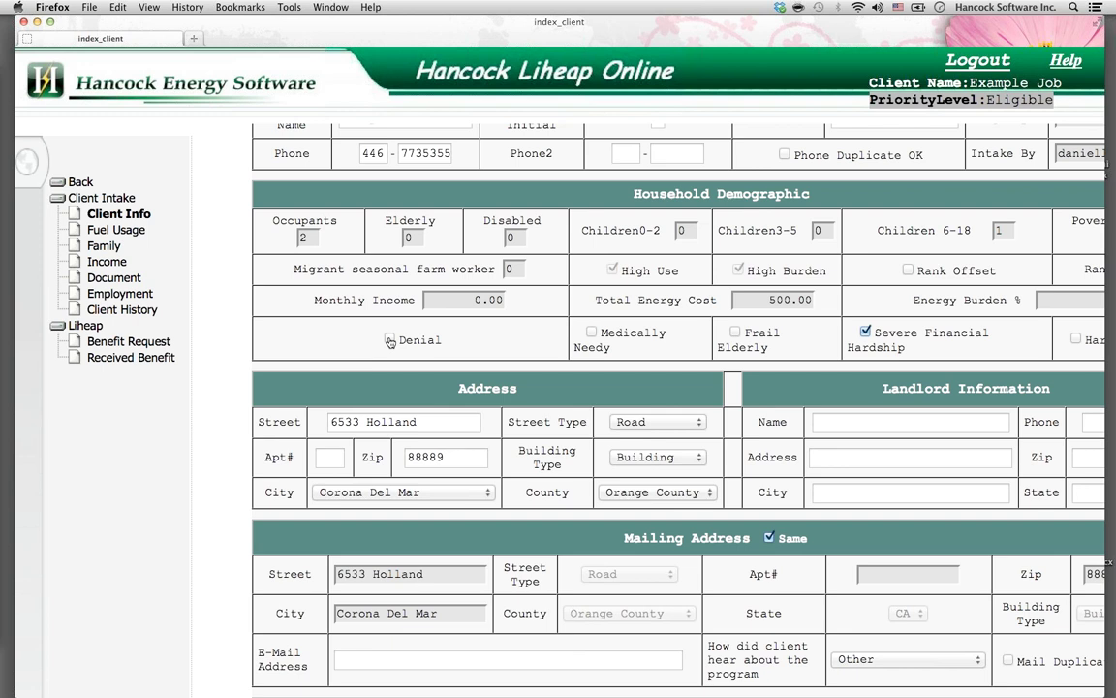
{"action": "key", "text": "super+Tab"}
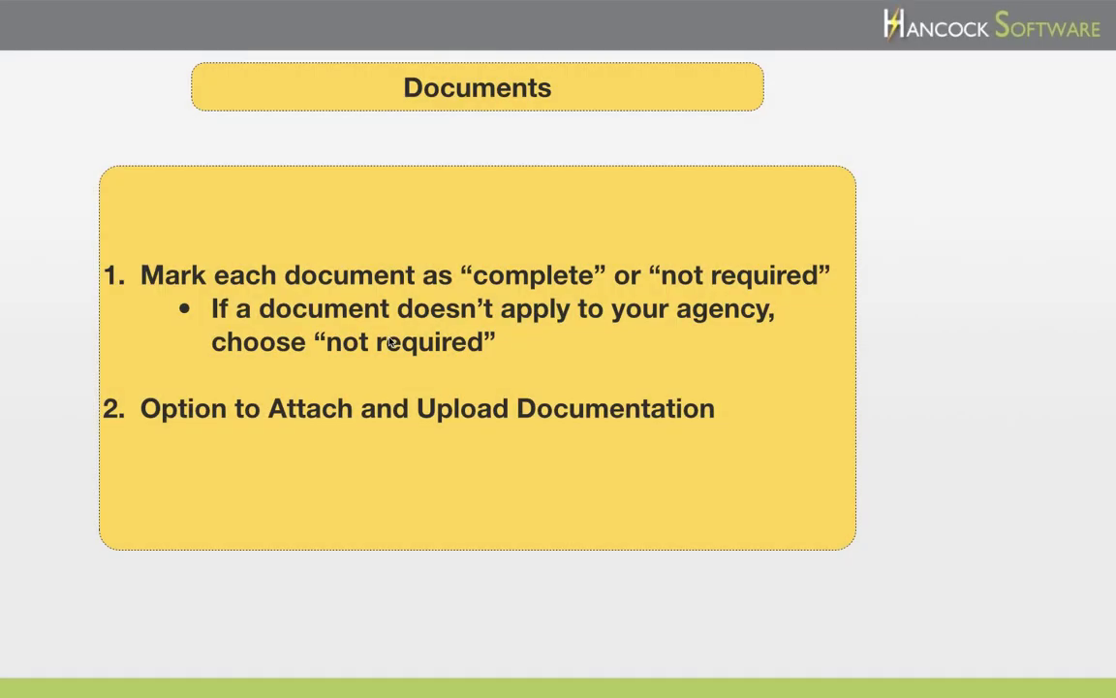
{"action": "left_click", "coordinate": [390, 342]}
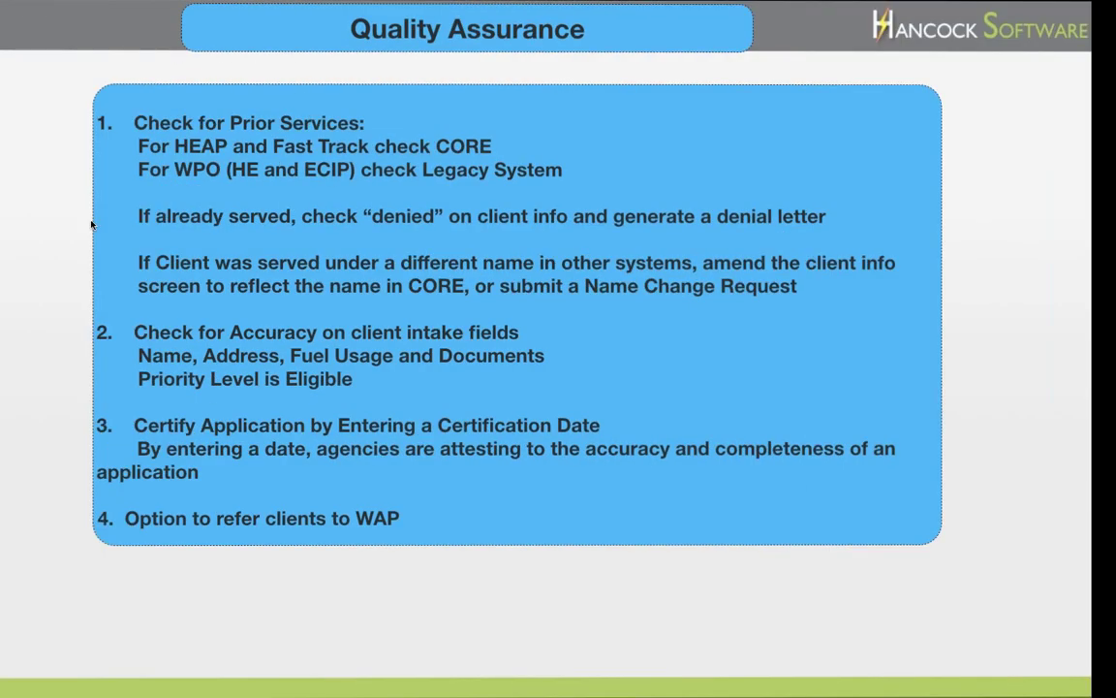
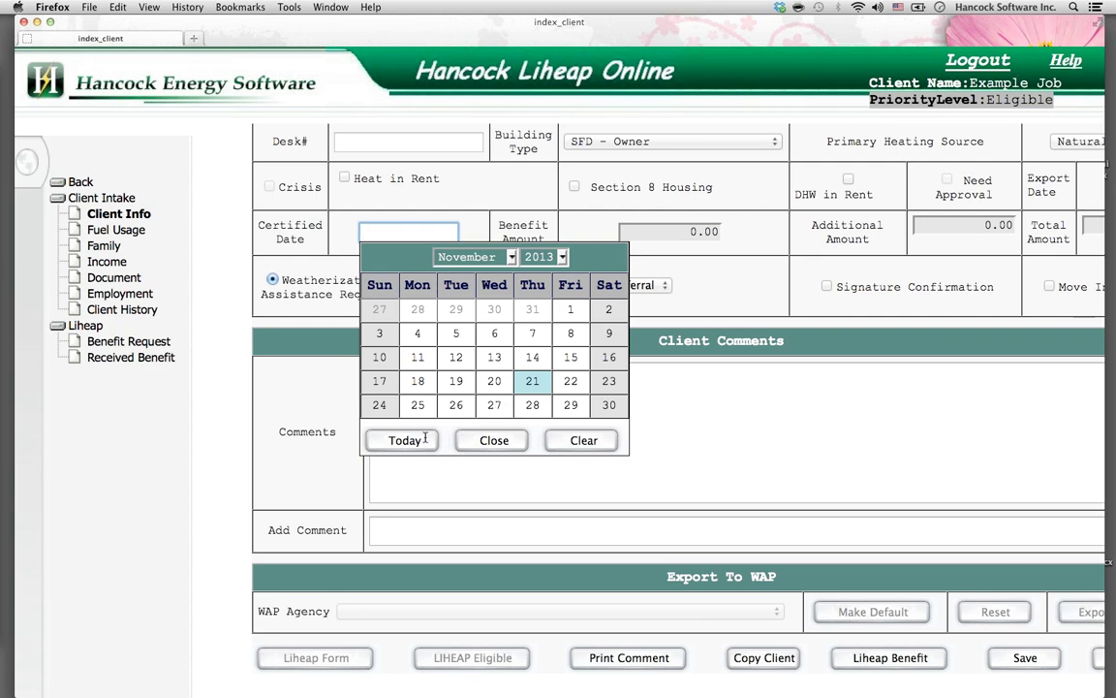
- Certify the client record with today's date, 11/21/2013, and save it
{"action": "left_click", "coordinate": [427, 439]}
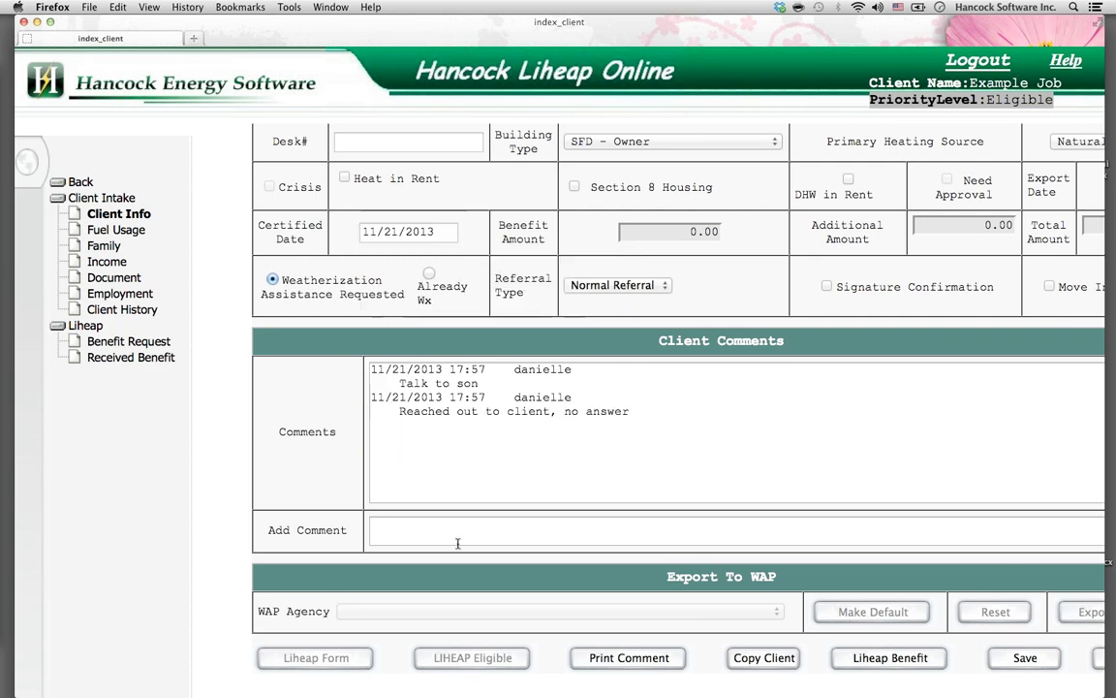
{"action": "left_click", "coordinate": [1018, 658]}
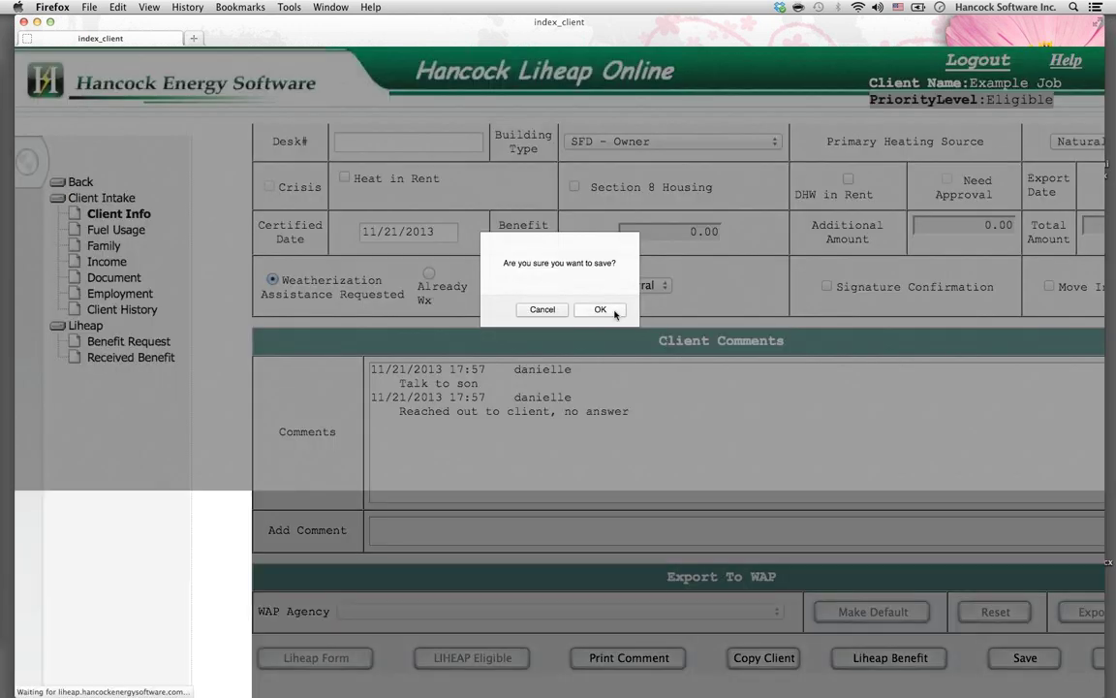
{"action": "left_click", "coordinate": [609, 312]}
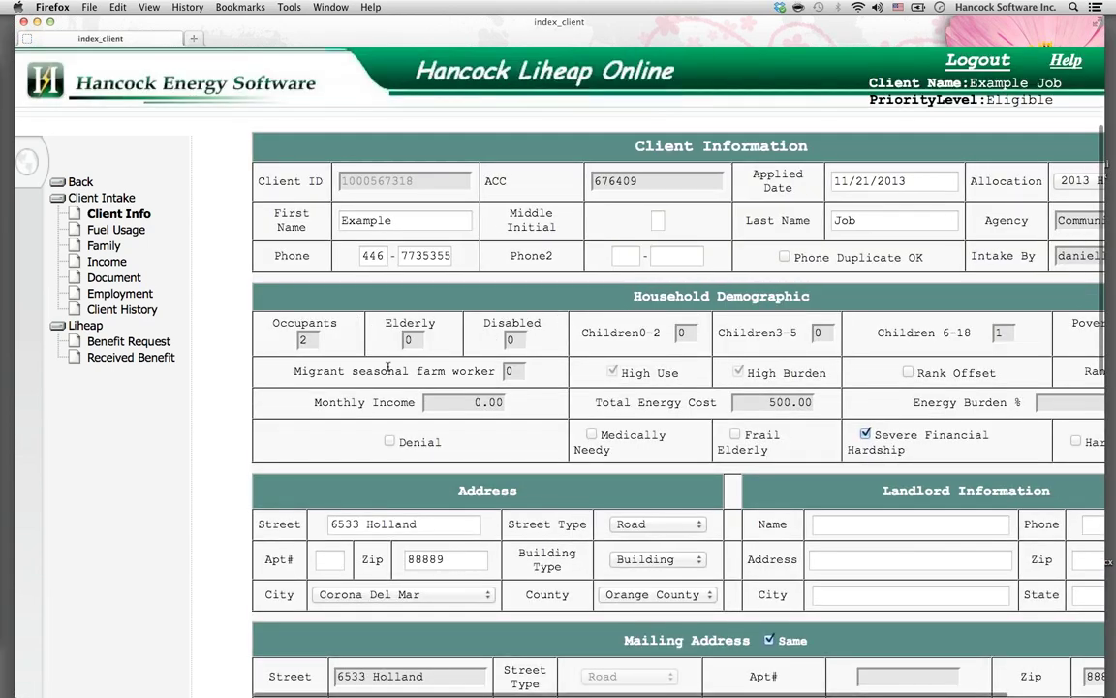
- Tick Signature Confirmation, save the record again, and bring up the Quality Assurance slide
{"action": "scroll", "coordinate": [388, 366], "scroll_direction": "down", "scroll_amount": 10}
{"action": "scroll", "coordinate": [388, 367], "scroll_direction": "down", "scroll_amount": 1}
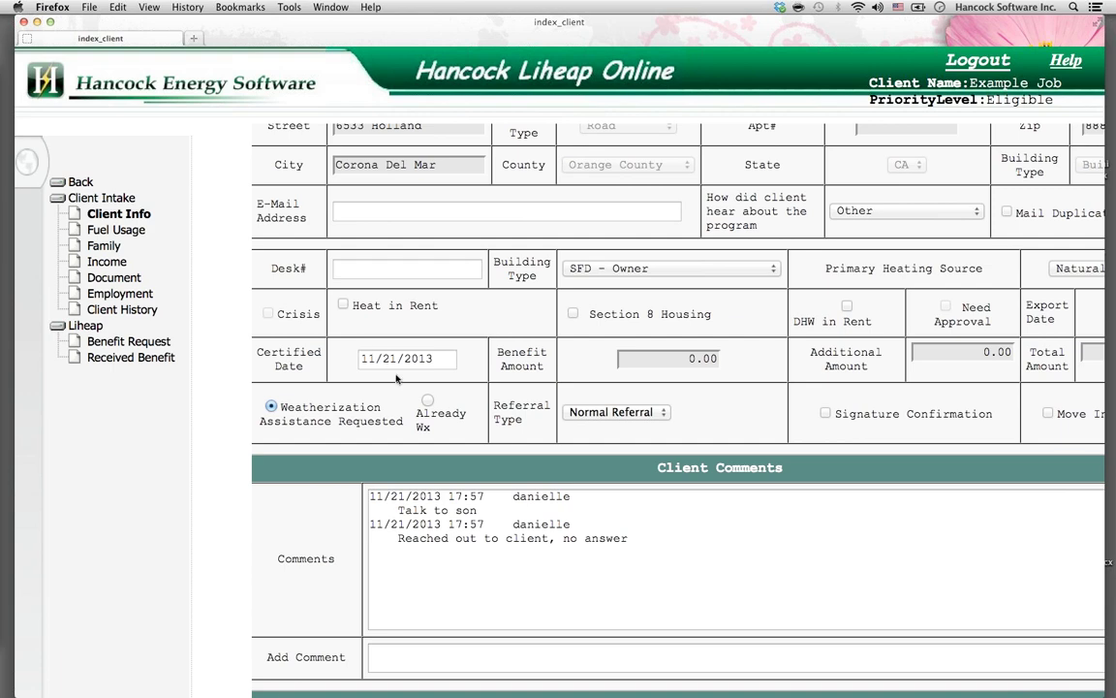
{"action": "scroll", "coordinate": [394, 378], "scroll_direction": "down", "scroll_amount": 3}
{"action": "scroll", "coordinate": [393, 378], "scroll_direction": "right", "scroll_amount": 1}
{"action": "scroll", "coordinate": [395, 378], "scroll_direction": "left", "scroll_amount": 1}
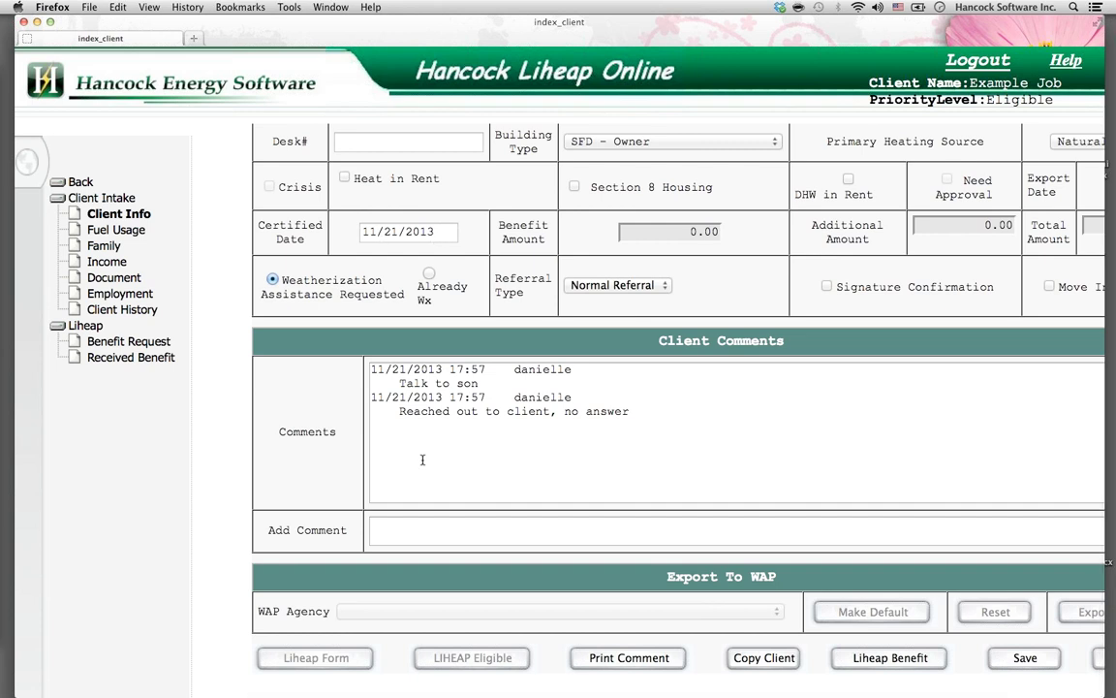
{"action": "scroll", "coordinate": [615, 480], "scroll_direction": "right", "scroll_amount": 3}
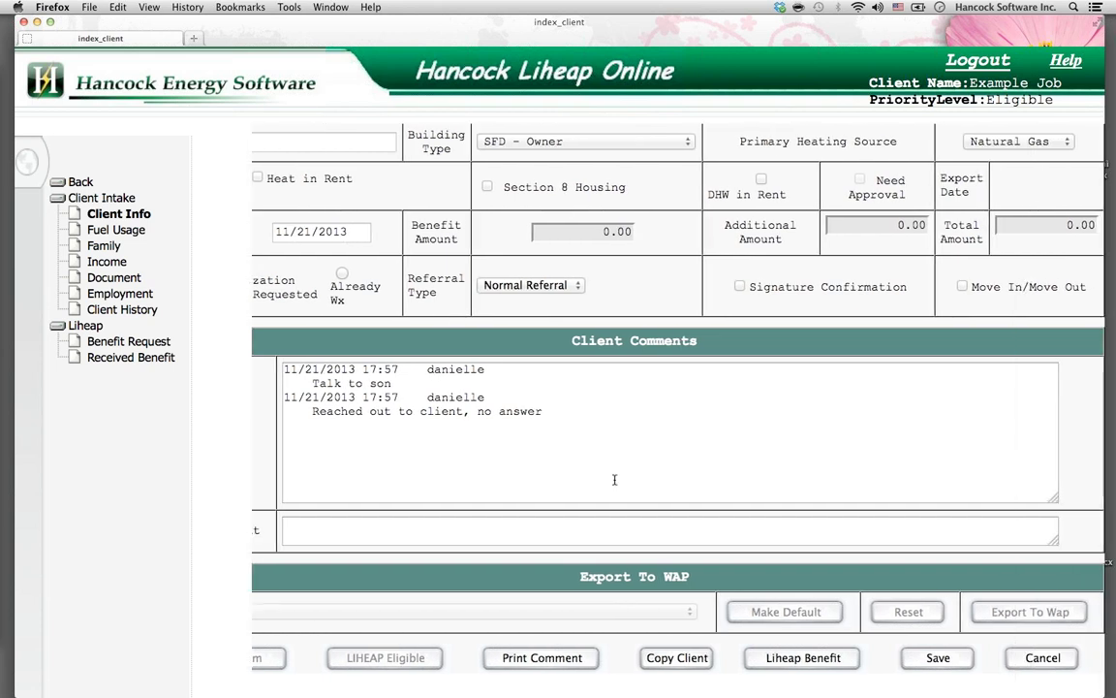
{"action": "left_click", "coordinate": [741, 288]}
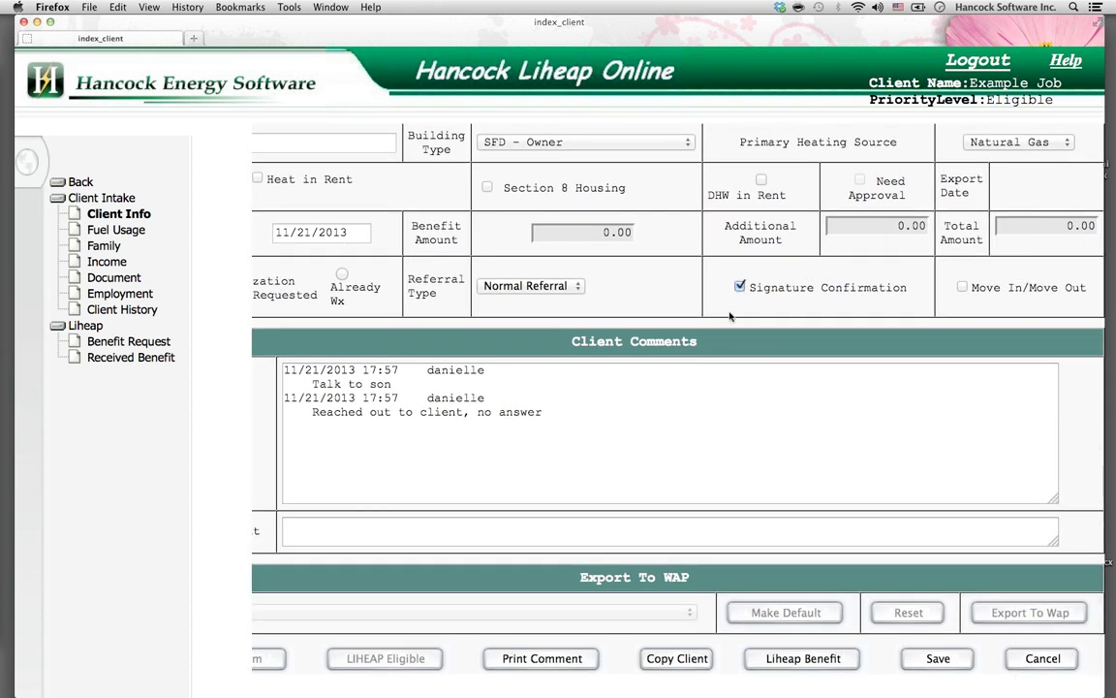
{"action": "left_click", "coordinate": [937, 661]}
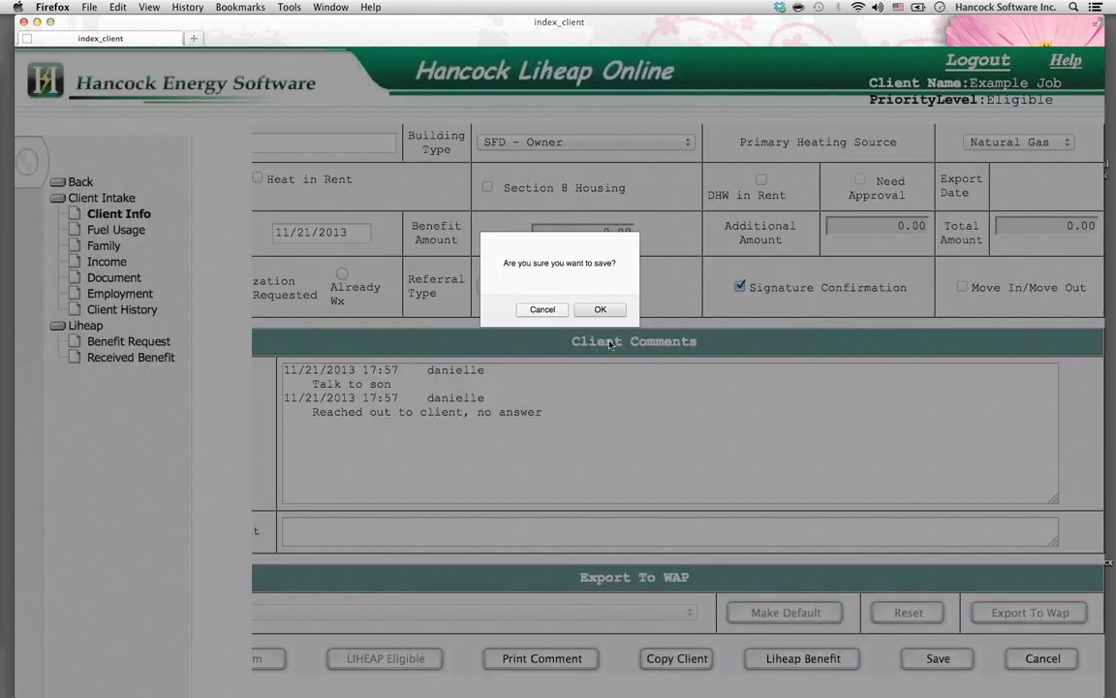
{"action": "left_click", "coordinate": [601, 309]}
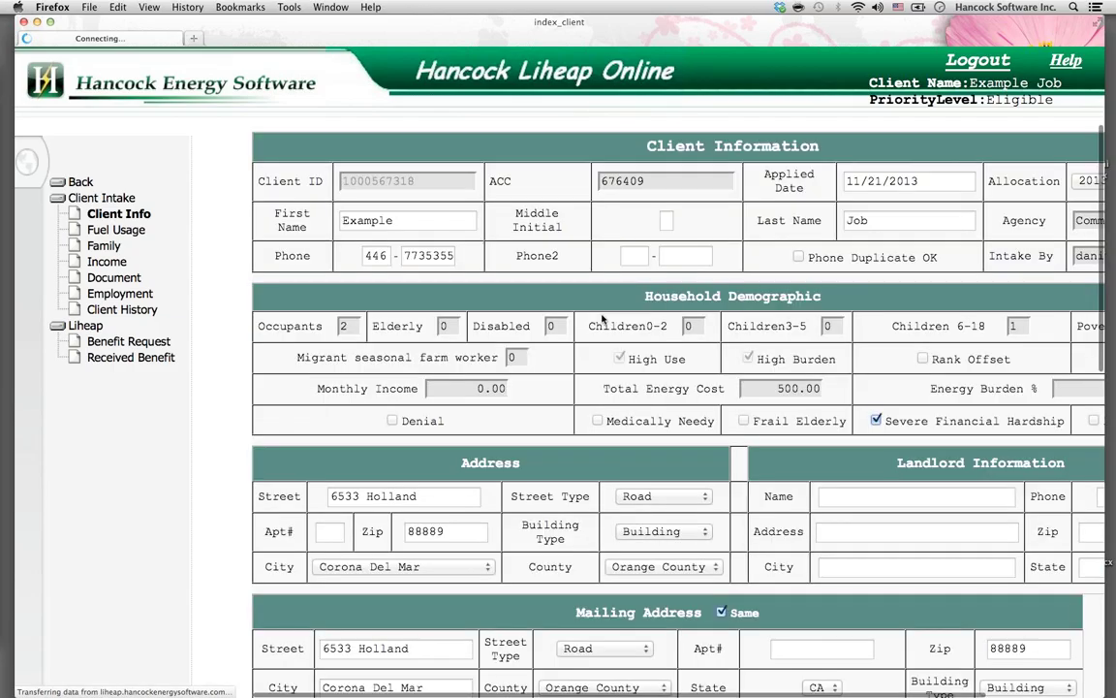
{"action": "key", "text": "super+Tab"}
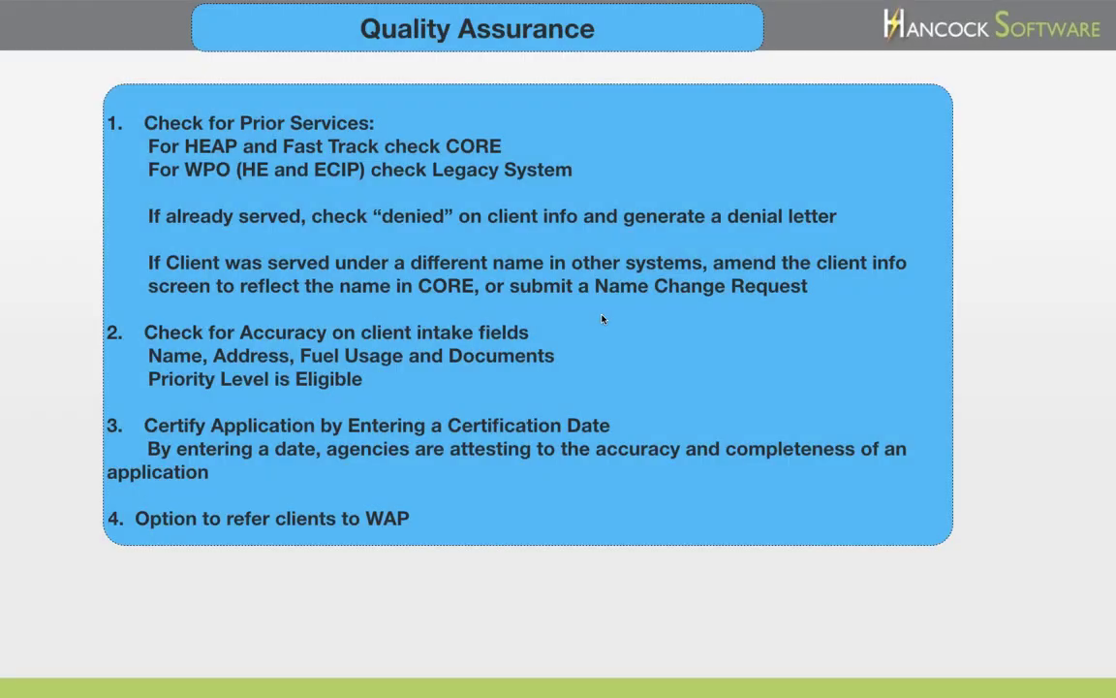
- Move to the Client Info and Request Benefits slide and return to the Liheap client page
{"action": "key", "text": "Left"}
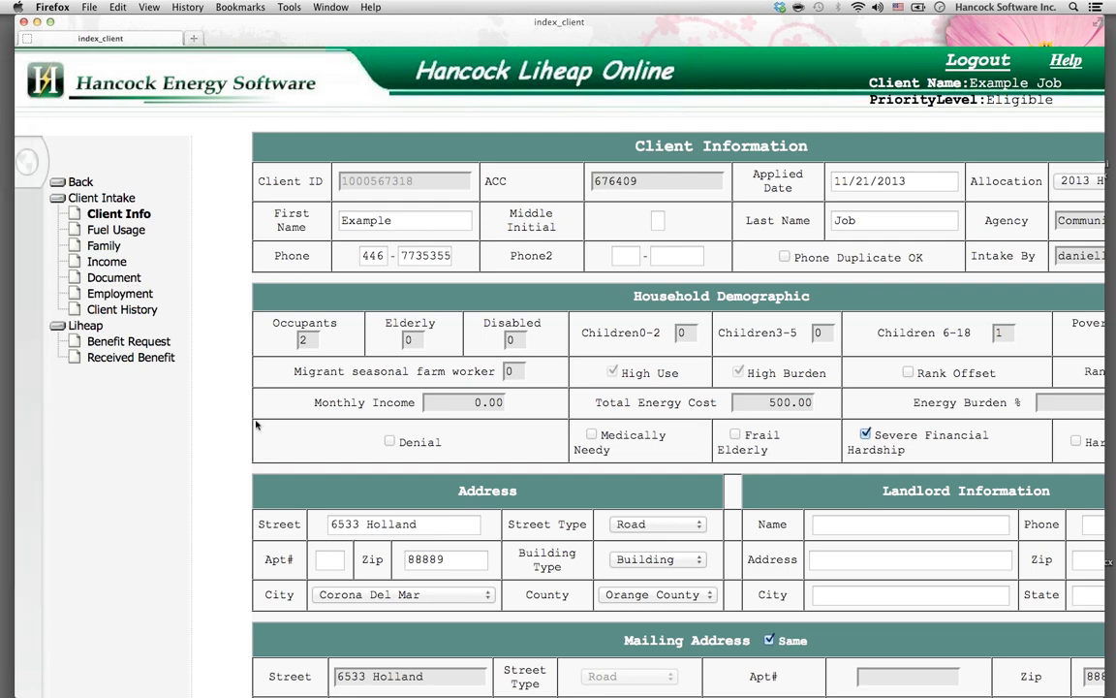
- Check the zero Benefit Amount at the form's bottom and calculate the client's Liheap benefit
{"action": "scroll", "coordinate": [279, 443], "scroll_direction": "down", "scroll_amount": 10}
{"action": "scroll", "coordinate": [279, 443], "scroll_direction": "down", "scroll_amount": 2}
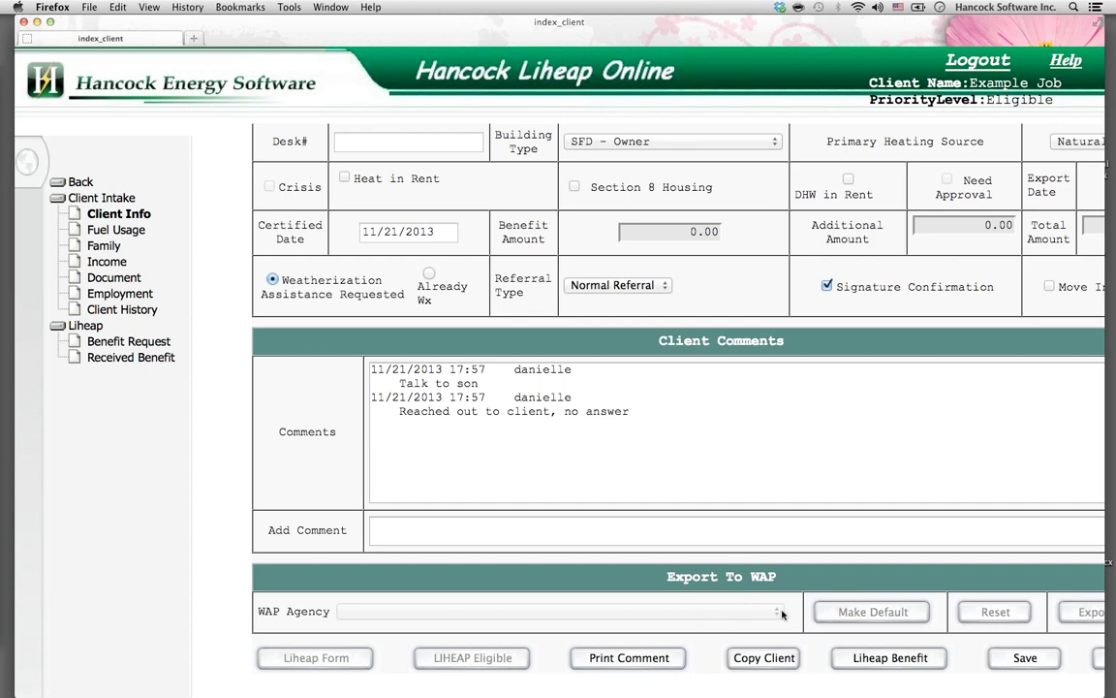
{"action": "scroll", "coordinate": [872, 611], "scroll_direction": "right", "scroll_amount": 3}
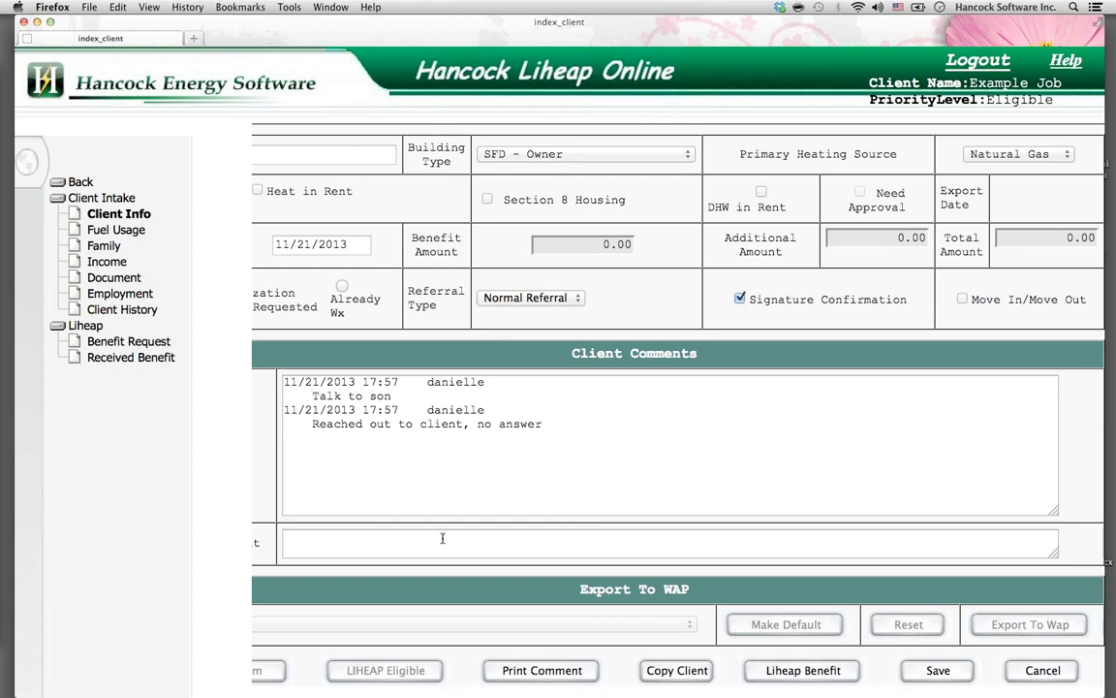
{"action": "scroll", "coordinate": [442, 537], "scroll_direction": "left", "scroll_amount": 3}
{"action": "scroll", "coordinate": [442, 537], "scroll_direction": "right", "scroll_amount": 3}
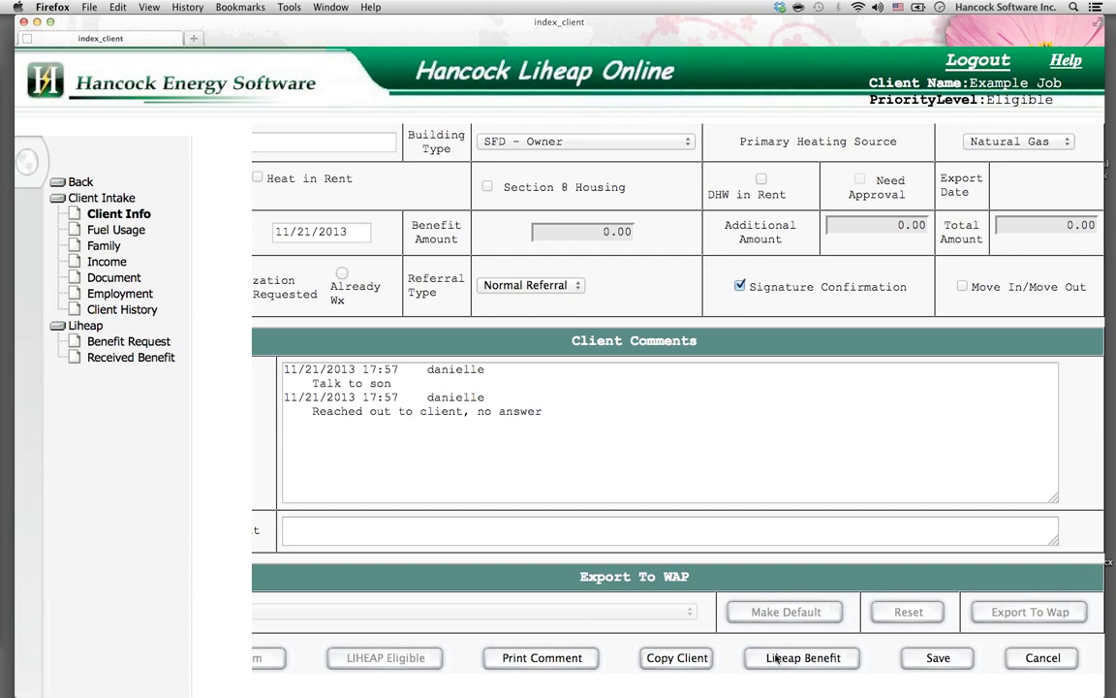
{"action": "double_click", "coordinate": [587, 226]}
{"action": "left_click", "coordinate": [804, 659]}
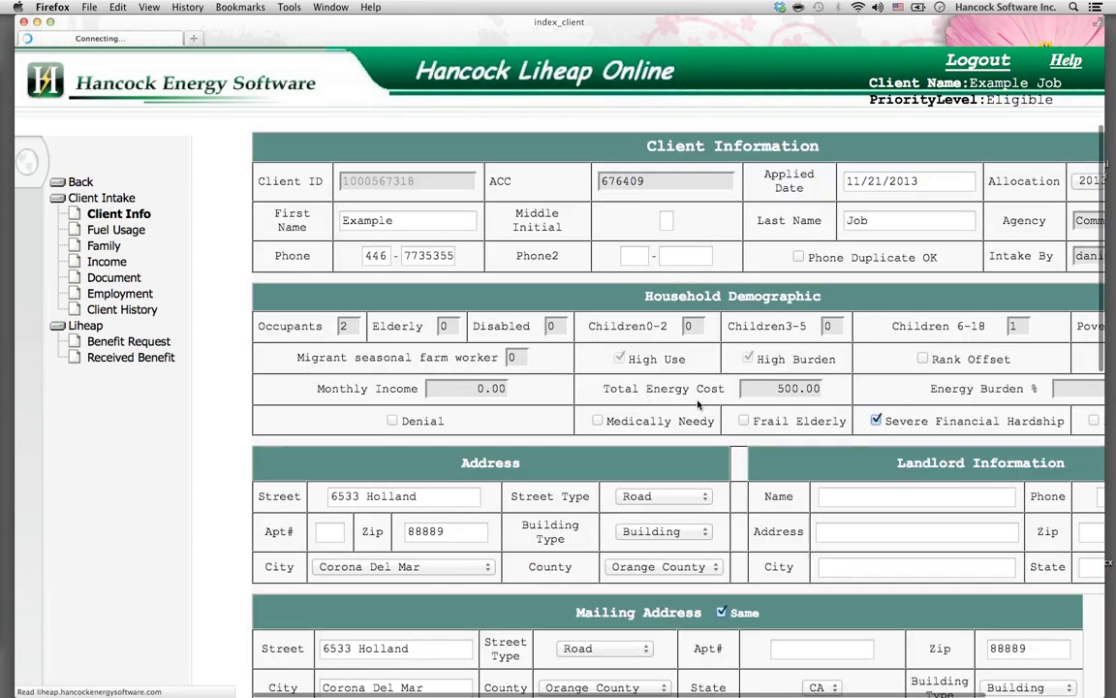
- Verify the calculated 329.00 Benefit Amount and save the client record
{"action": "scroll", "coordinate": [668, 543], "scroll_direction": "down", "scroll_amount": 10}
{"action": "scroll", "coordinate": [669, 542], "scroll_direction": "right", "scroll_amount": 2}
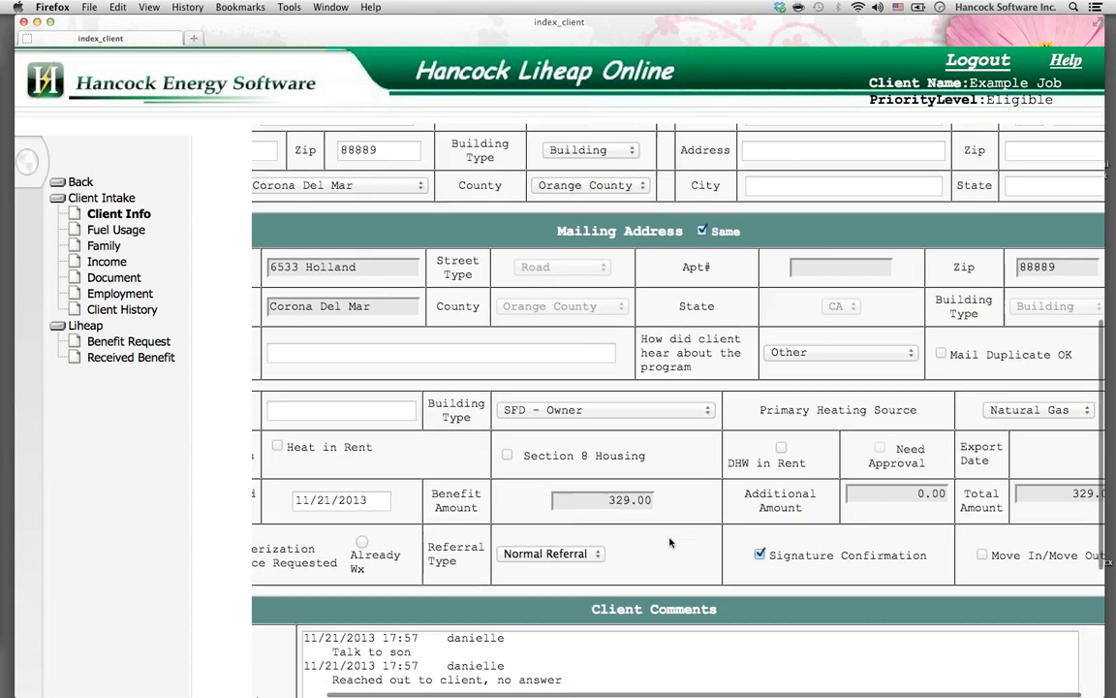
{"action": "scroll", "coordinate": [669, 542], "scroll_direction": "down", "scroll_amount": 3}
{"action": "left_click", "coordinate": [599, 385]}
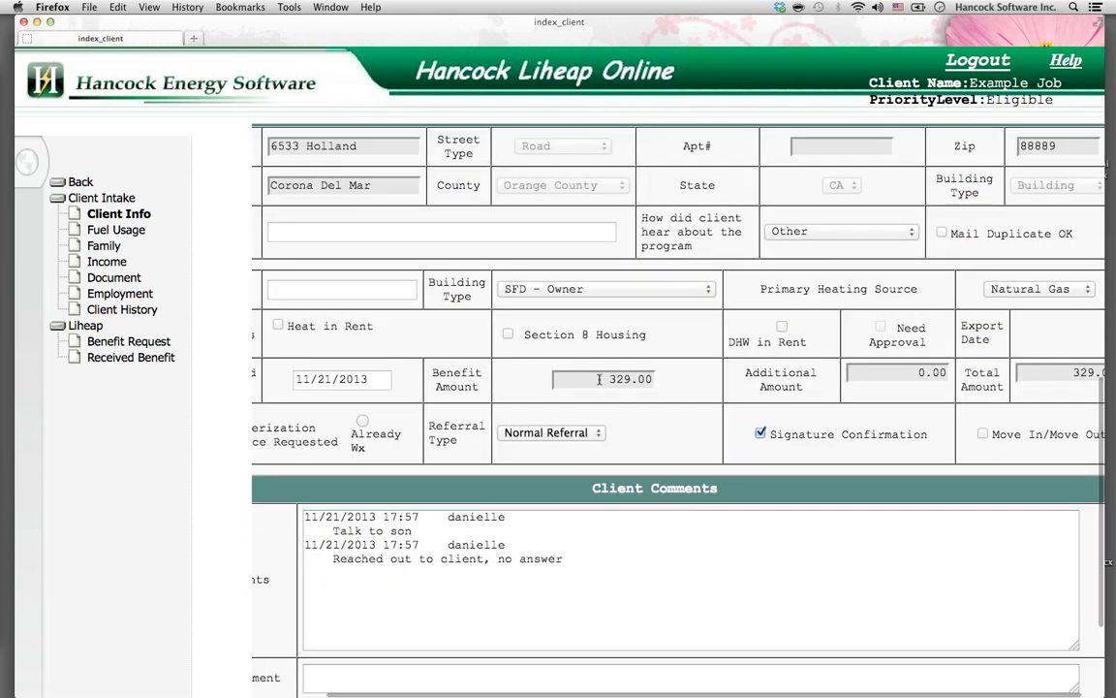
{"action": "scroll", "coordinate": [623, 572], "scroll_direction": "down", "scroll_amount": 3}
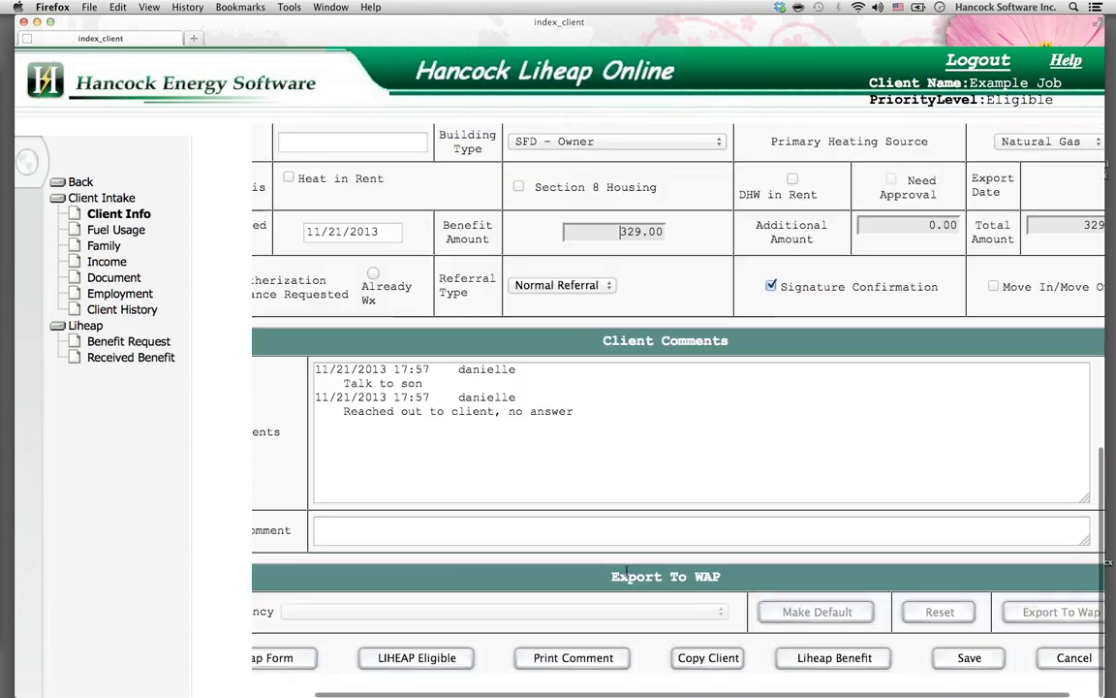
{"action": "left_click", "coordinate": [949, 664]}
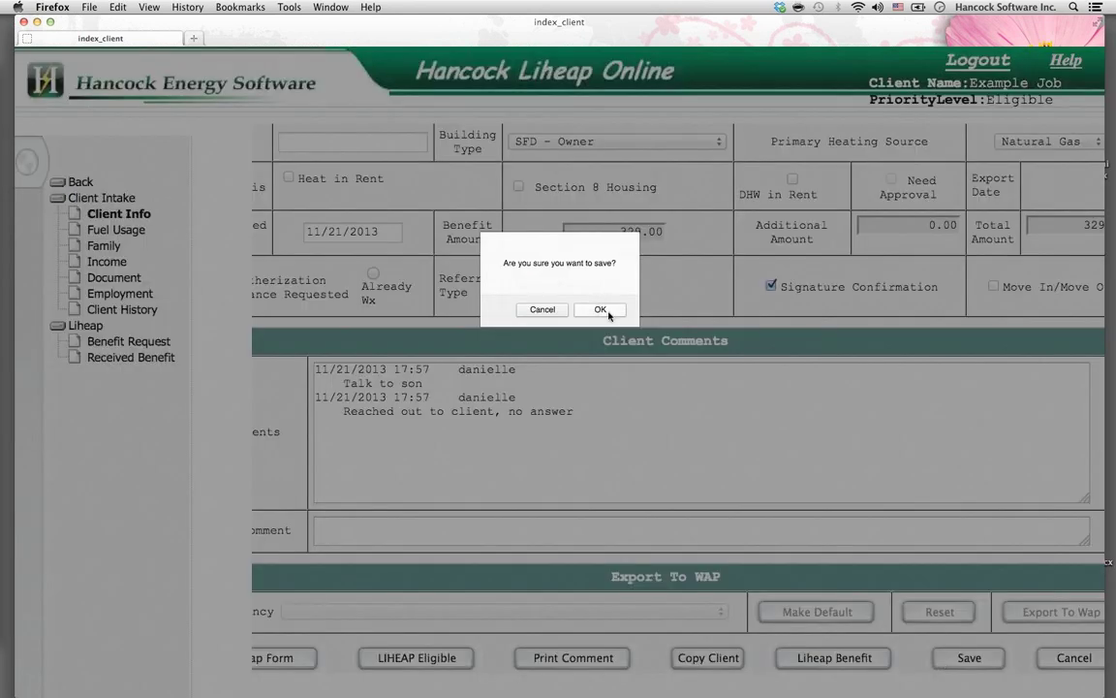
{"action": "left_click", "coordinate": [600, 310]}
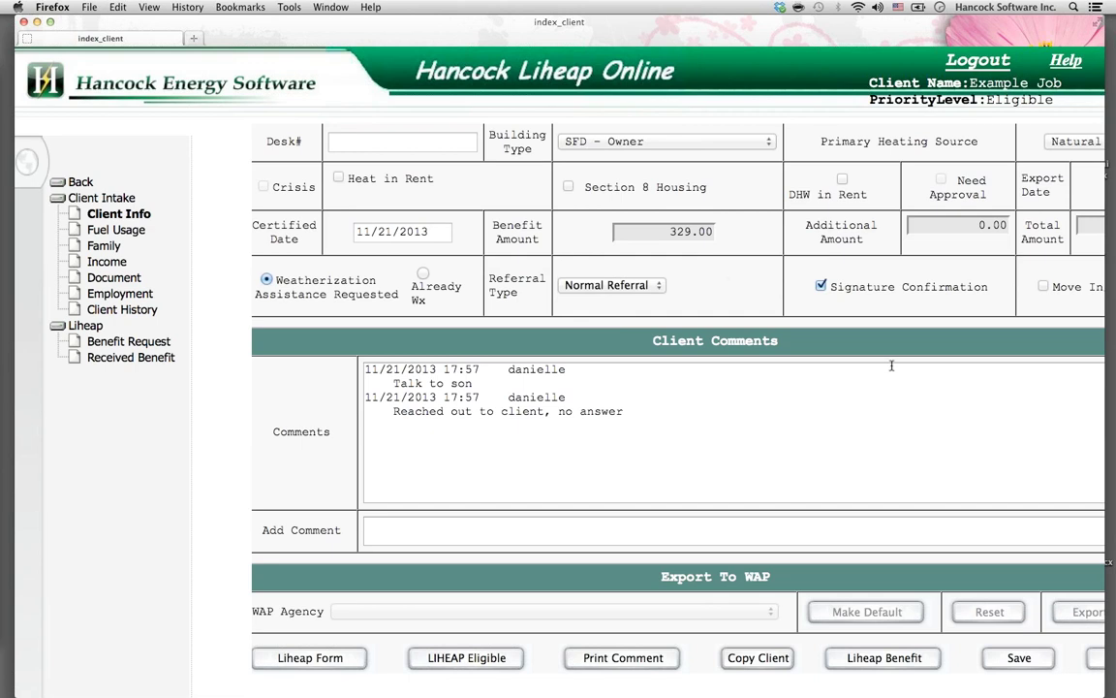
{"action": "left_click", "coordinate": [972, 226]}
{"action": "double_click", "coordinate": [972, 226]}
{"action": "key", "text": "super+Tab"}
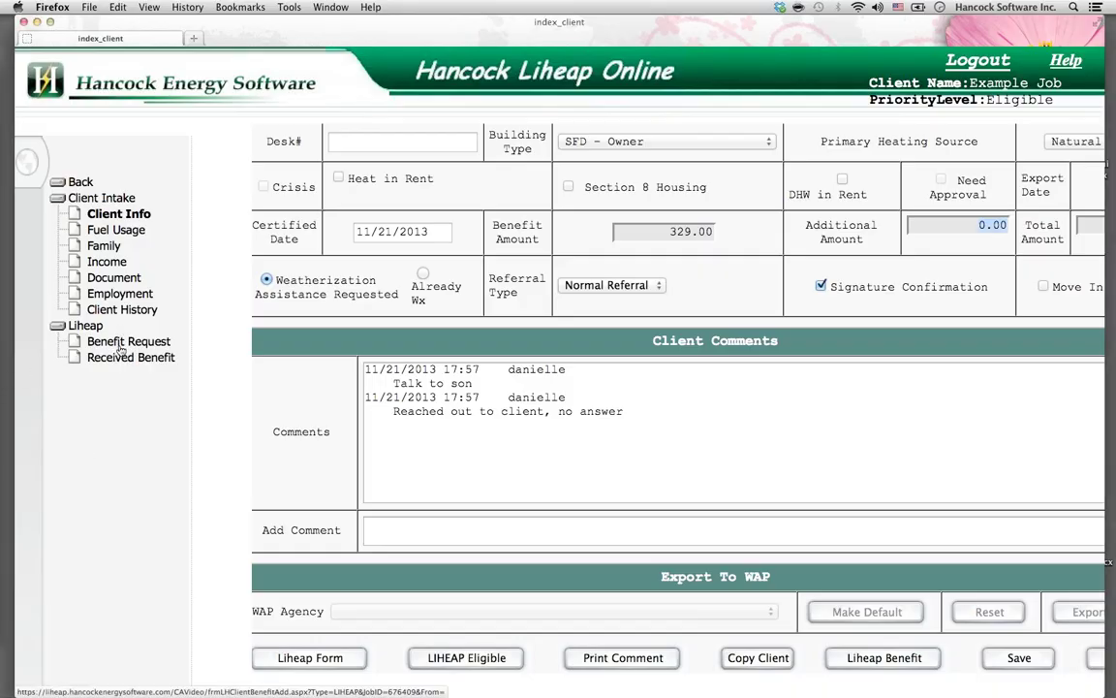
- Start a Benefit Request with SDG&E - Gas as the first utility, dated 11/21/2013
{"action": "left_click", "coordinate": [120, 347]}
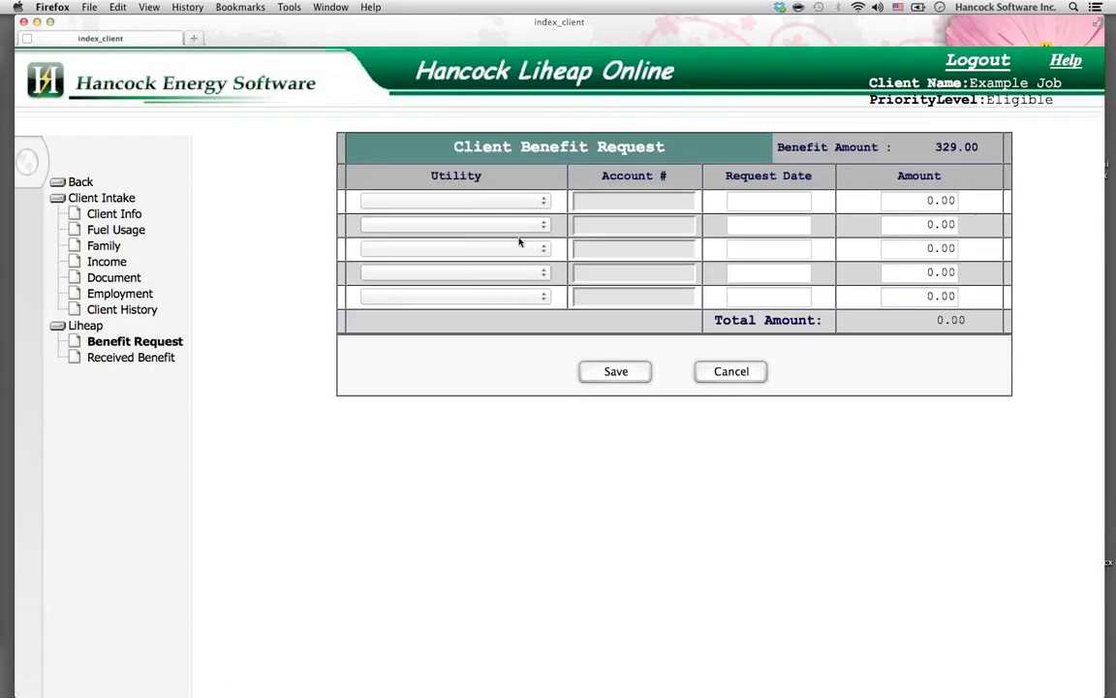
{"action": "left_click", "coordinate": [522, 201]}
{"action": "left_click", "coordinate": [462, 214]}
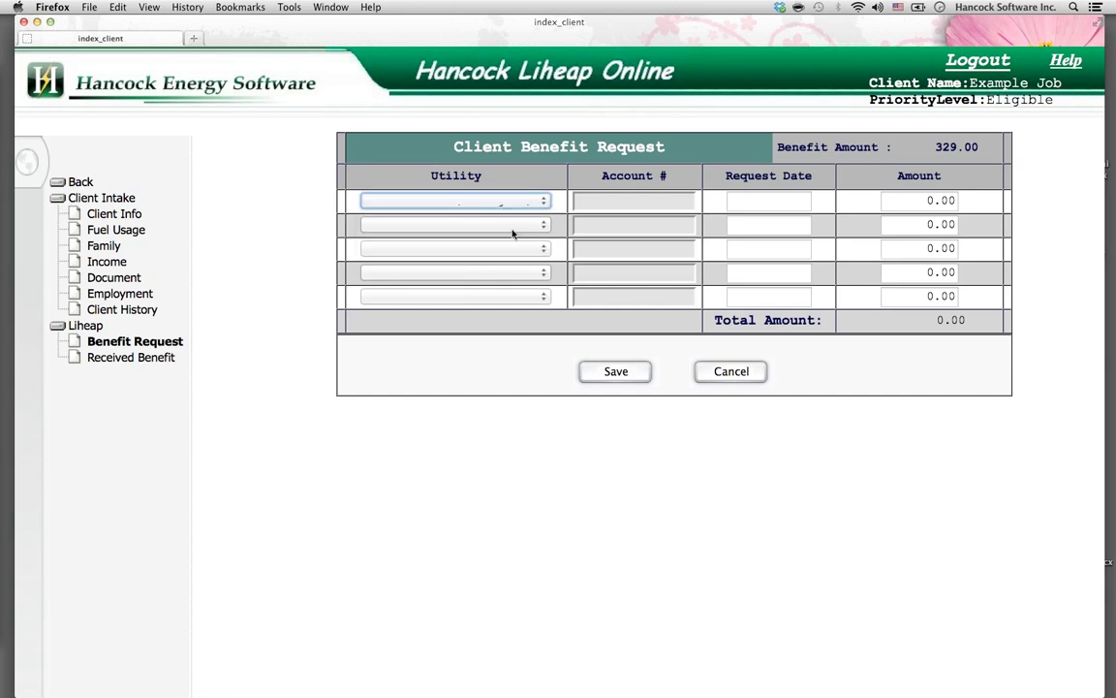
{"action": "left_click", "coordinate": [750, 201]}
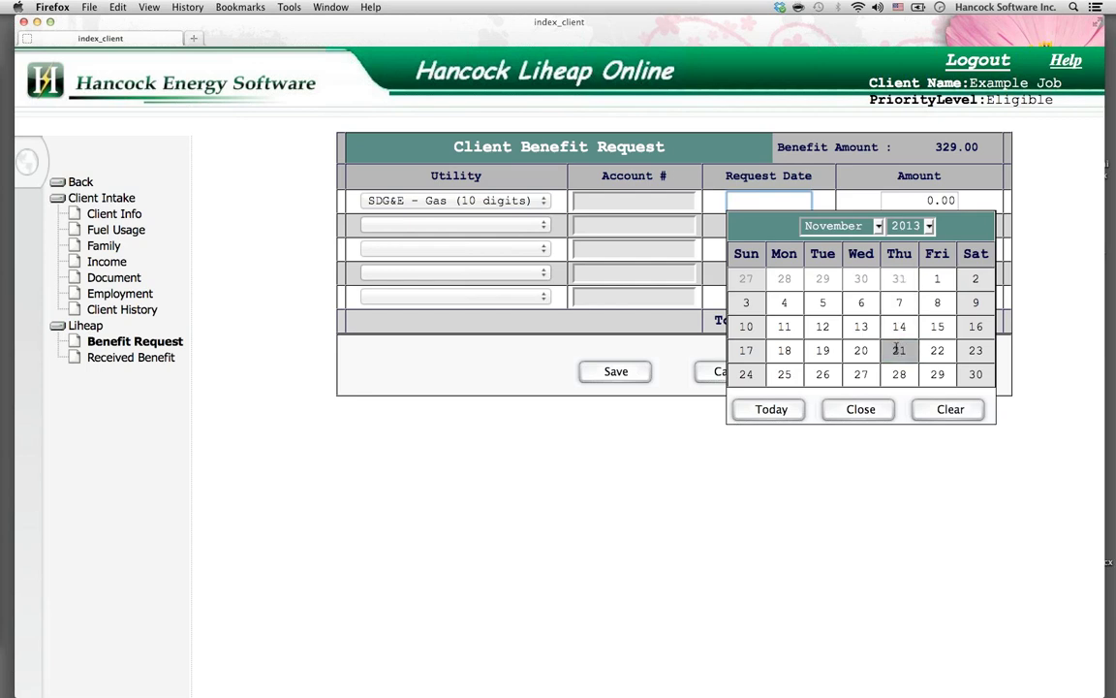
{"action": "left_click", "coordinate": [898, 350]}
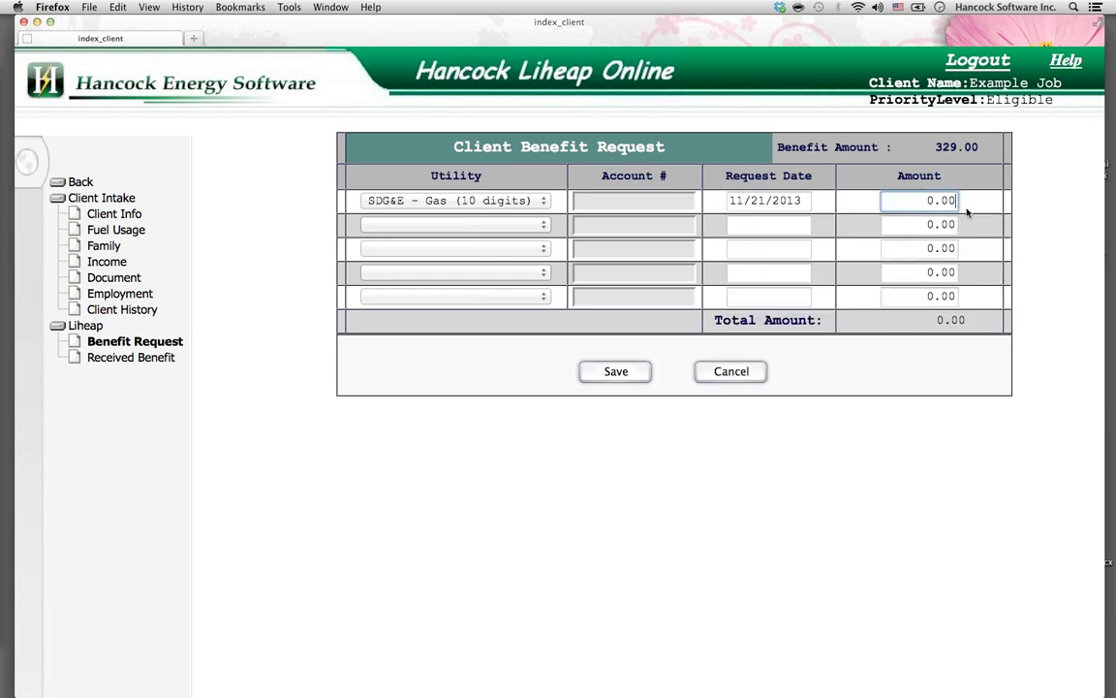
- Enter 329 as the first row's amount, making the Total Amount 329.00
{"action": "left_click_drag", "start_coordinate": [959, 200], "coordinate": [926, 200]}
{"action": "type", "text": "329"}
{"action": "left_click", "coordinate": [921, 157]}
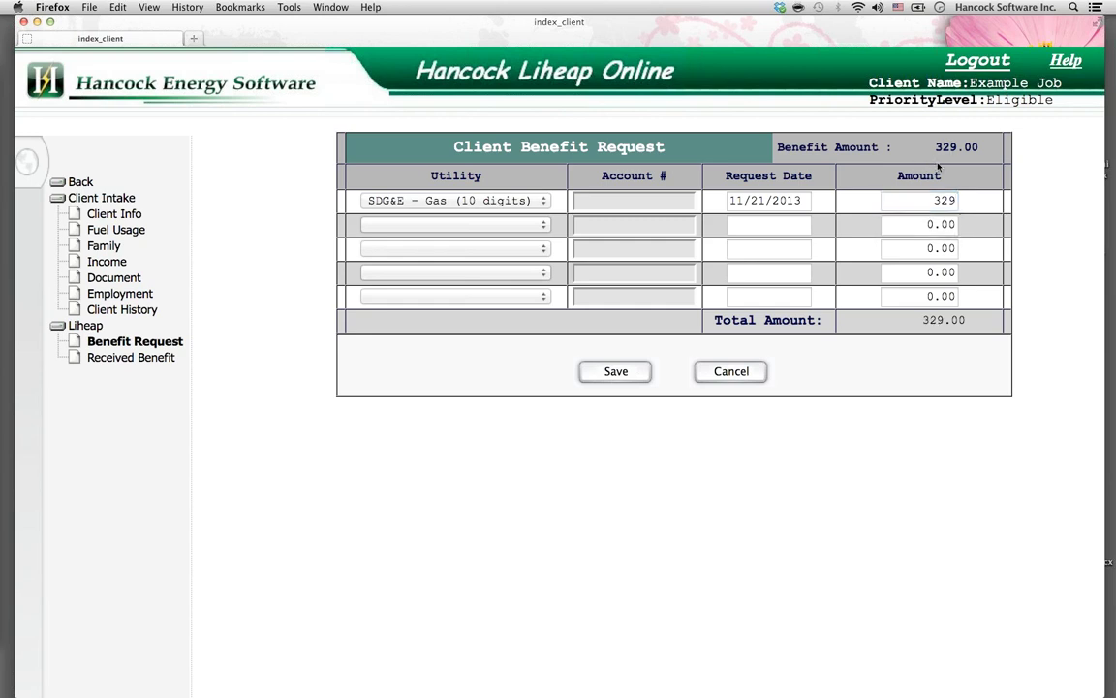